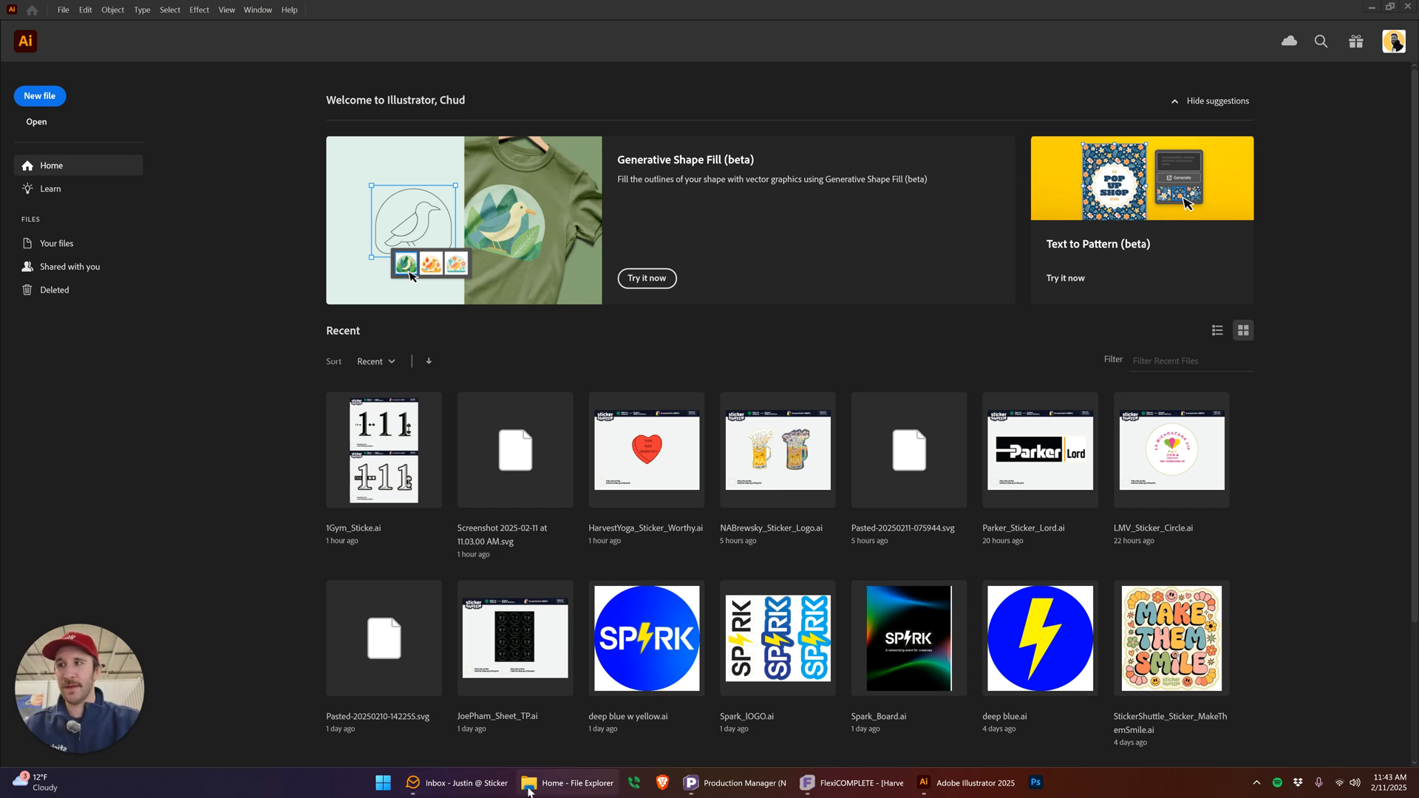
Switch to File Explorer and open the recent red "YOU ARE WORTHY" heart .webp image in Photos to view the artwork
click(567, 783)
mouse_move(940, 785)
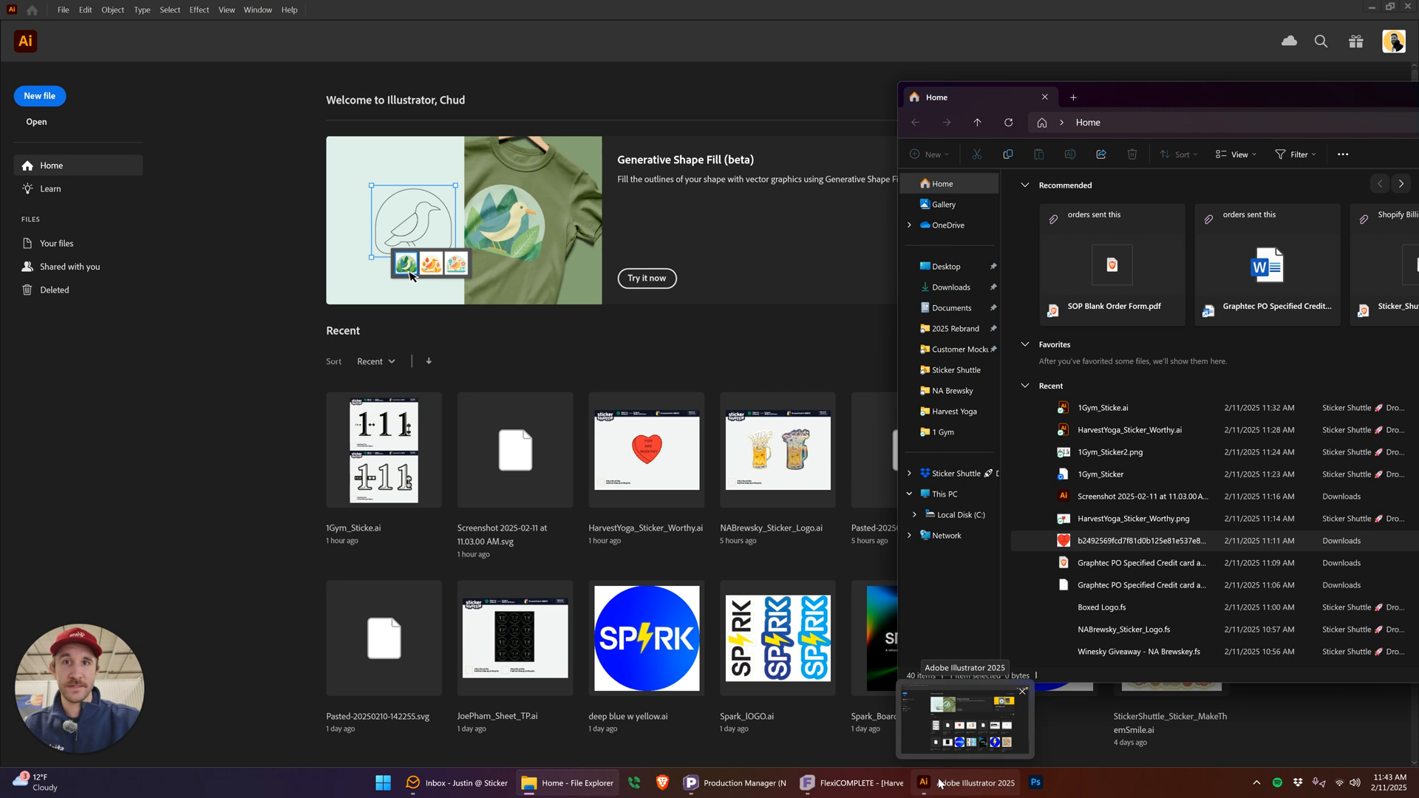
click(1131, 543)
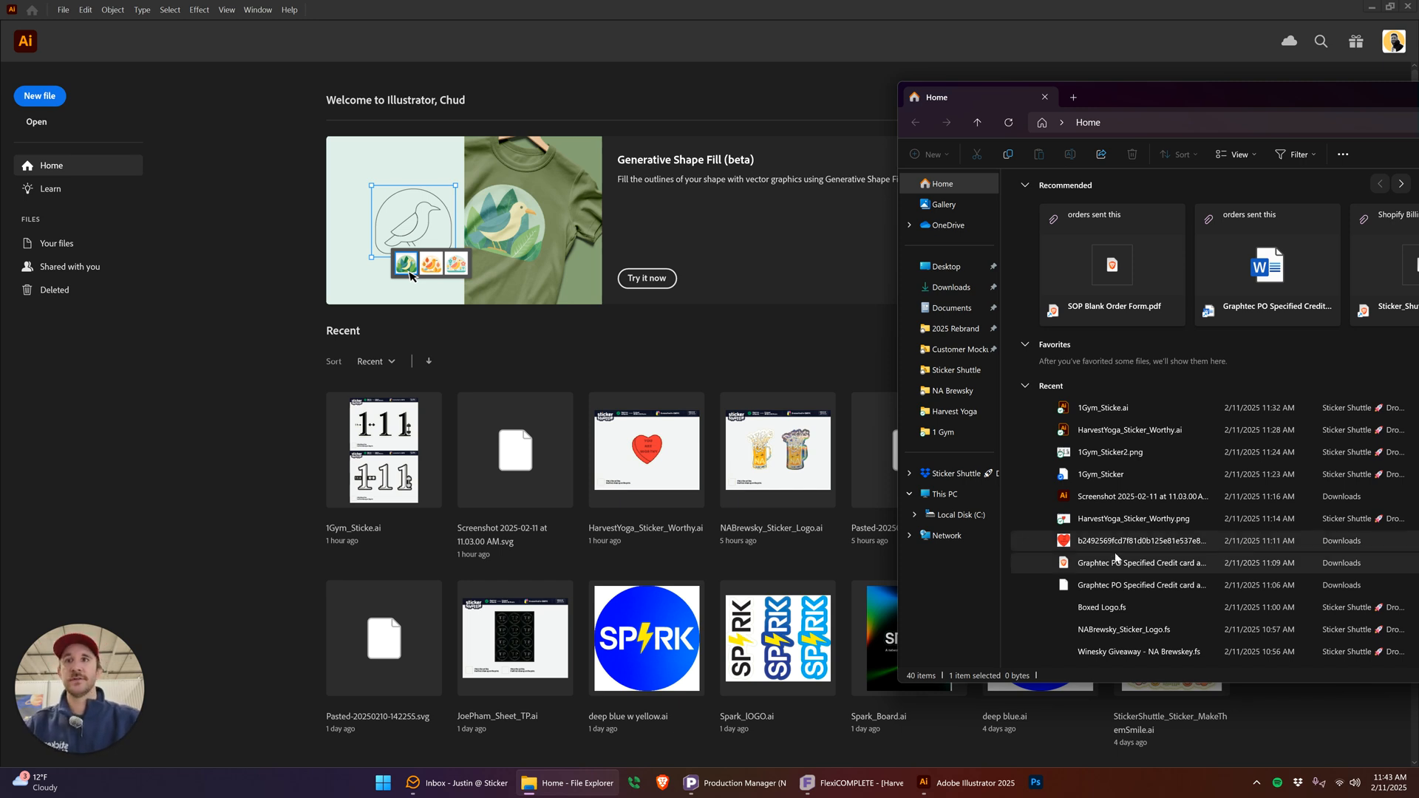
drag(1136, 92, 876, 113)
mouse_move(857, 557)
mouse_down()
mouse_move(843, 514)
mouse_move(437, 270)
mouse_move(851, 466)
mouse_move(844, 570)
mouse_up()
double_click(884, 558)
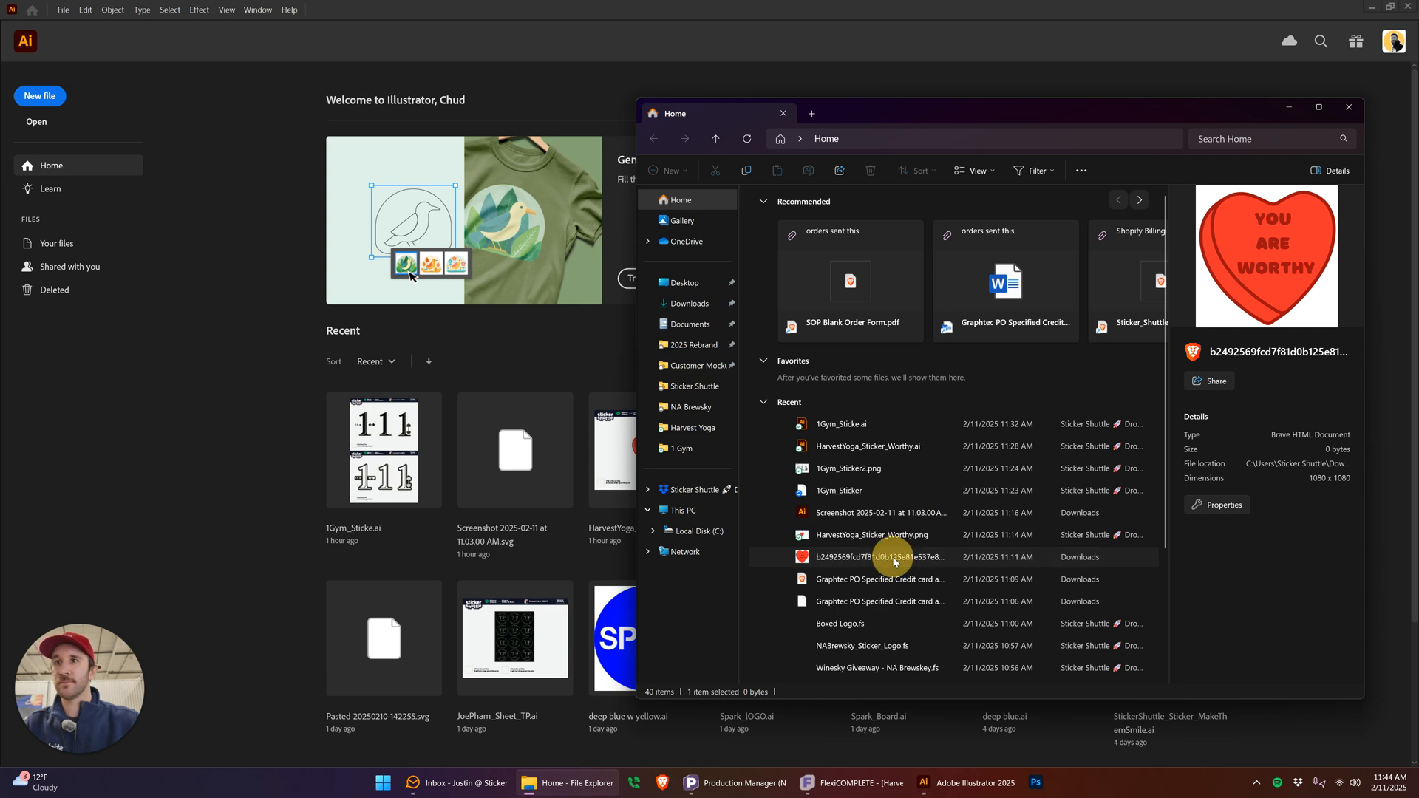
click(654, 553)
click(651, 582)
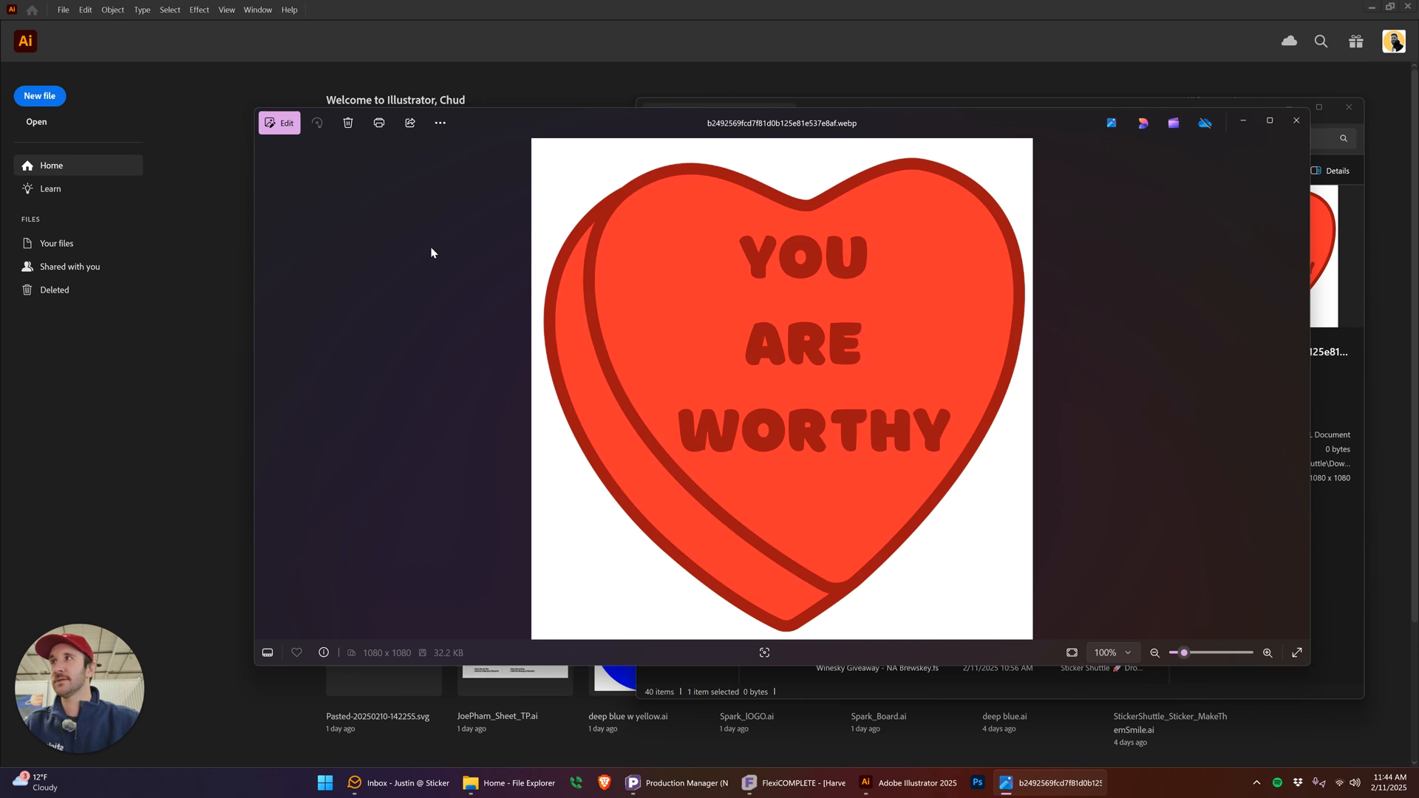
Return to Illustrator and start a new document, keeping 5 x 5 in, CMYK Color, High (300 ppi) raster effects and Default preview mode
click(202, 348)
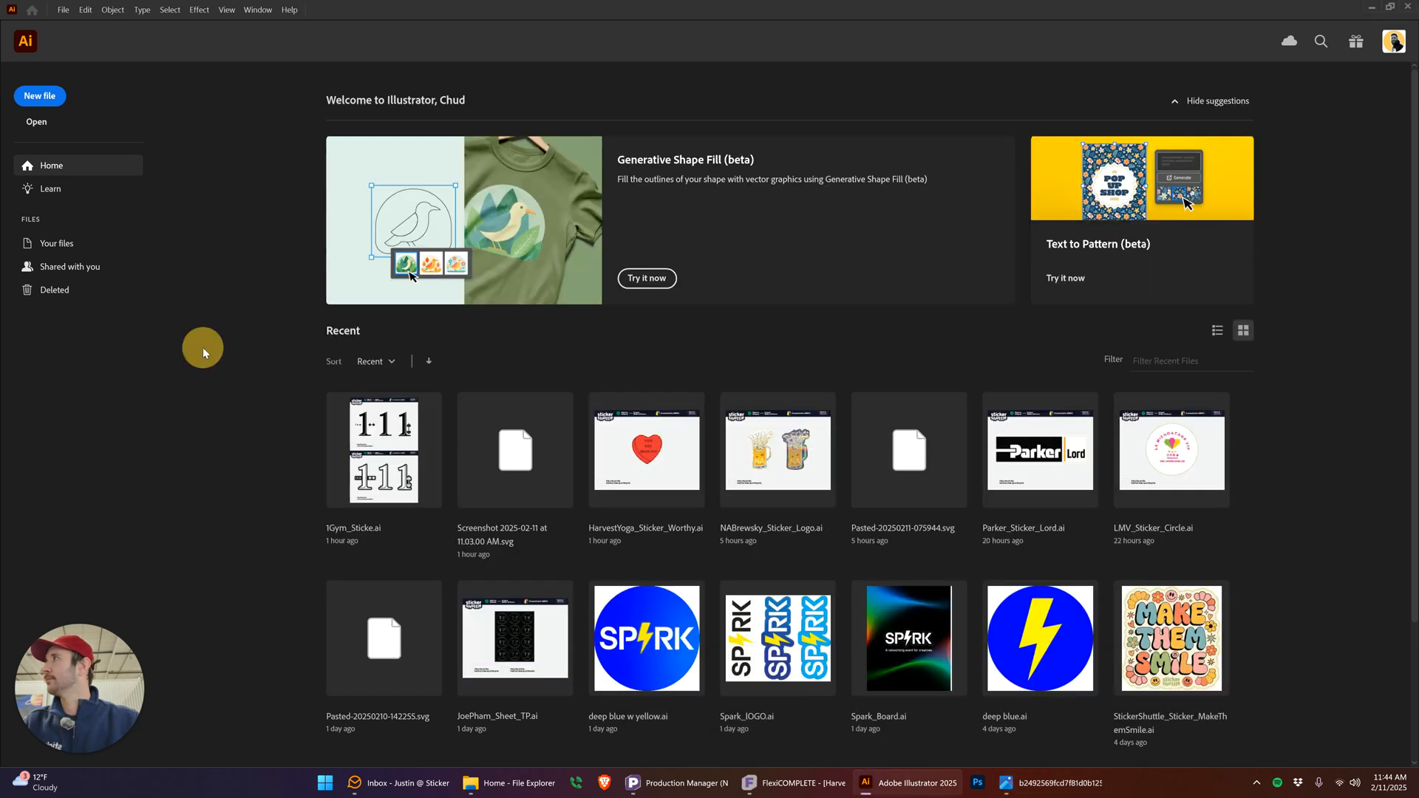
click(32, 97)
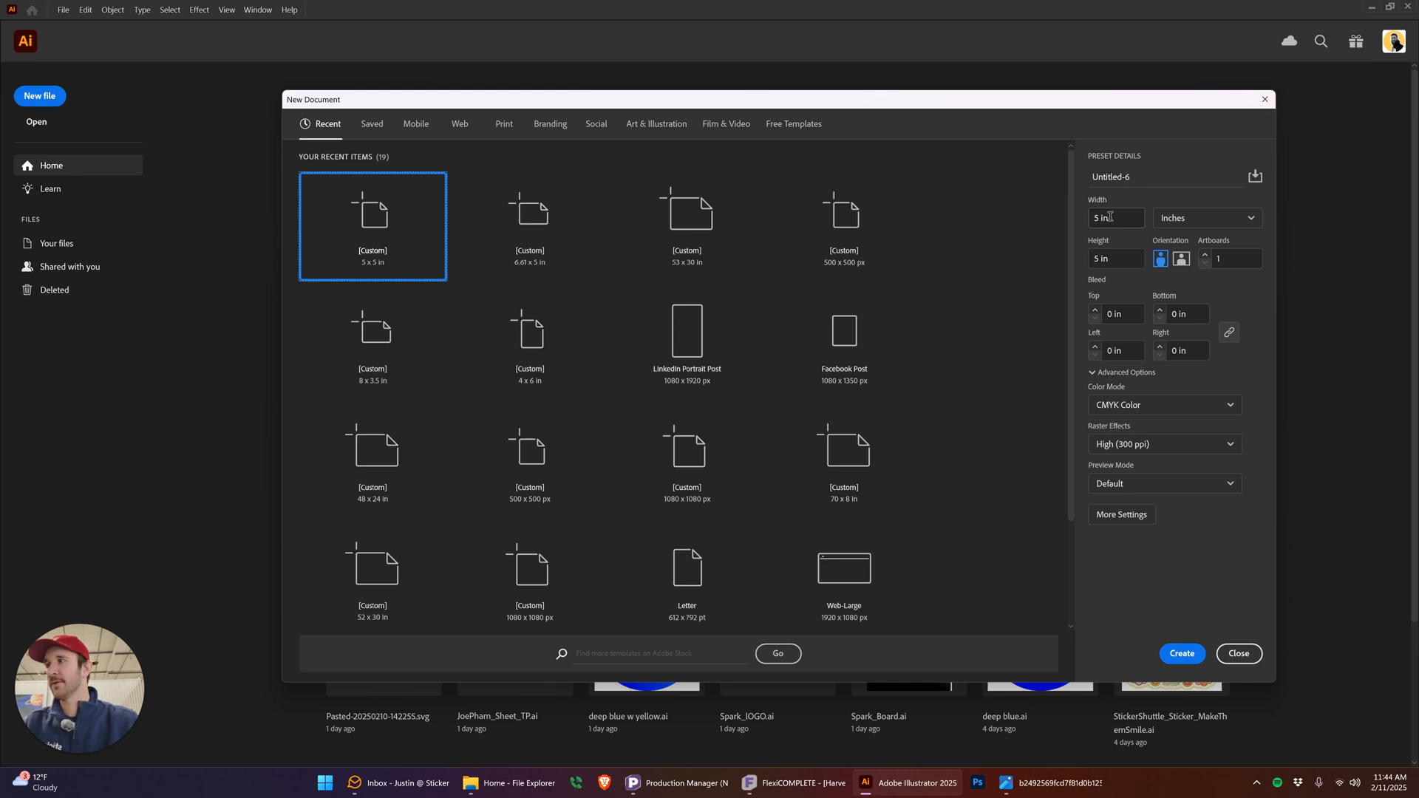
click(996, 216)
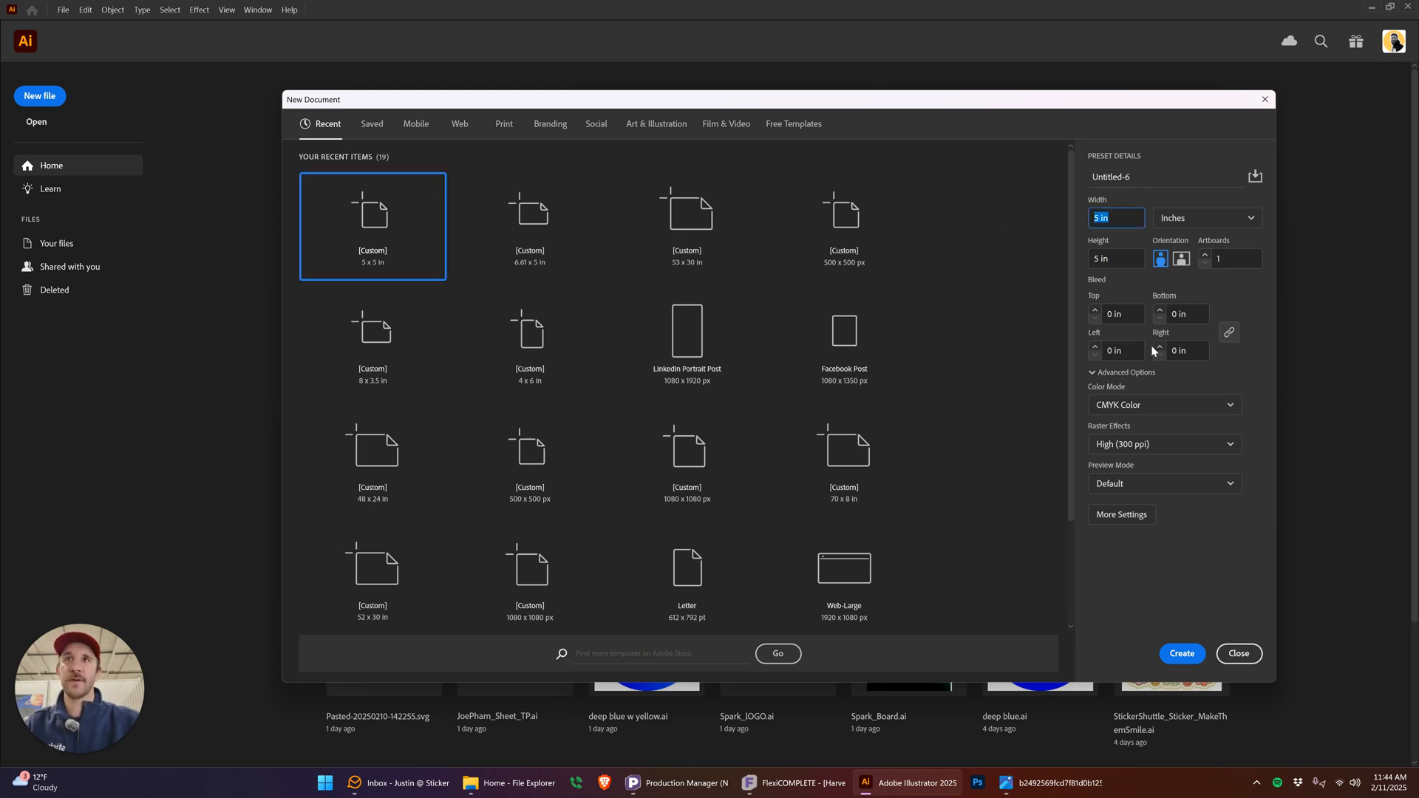
click(1135, 404)
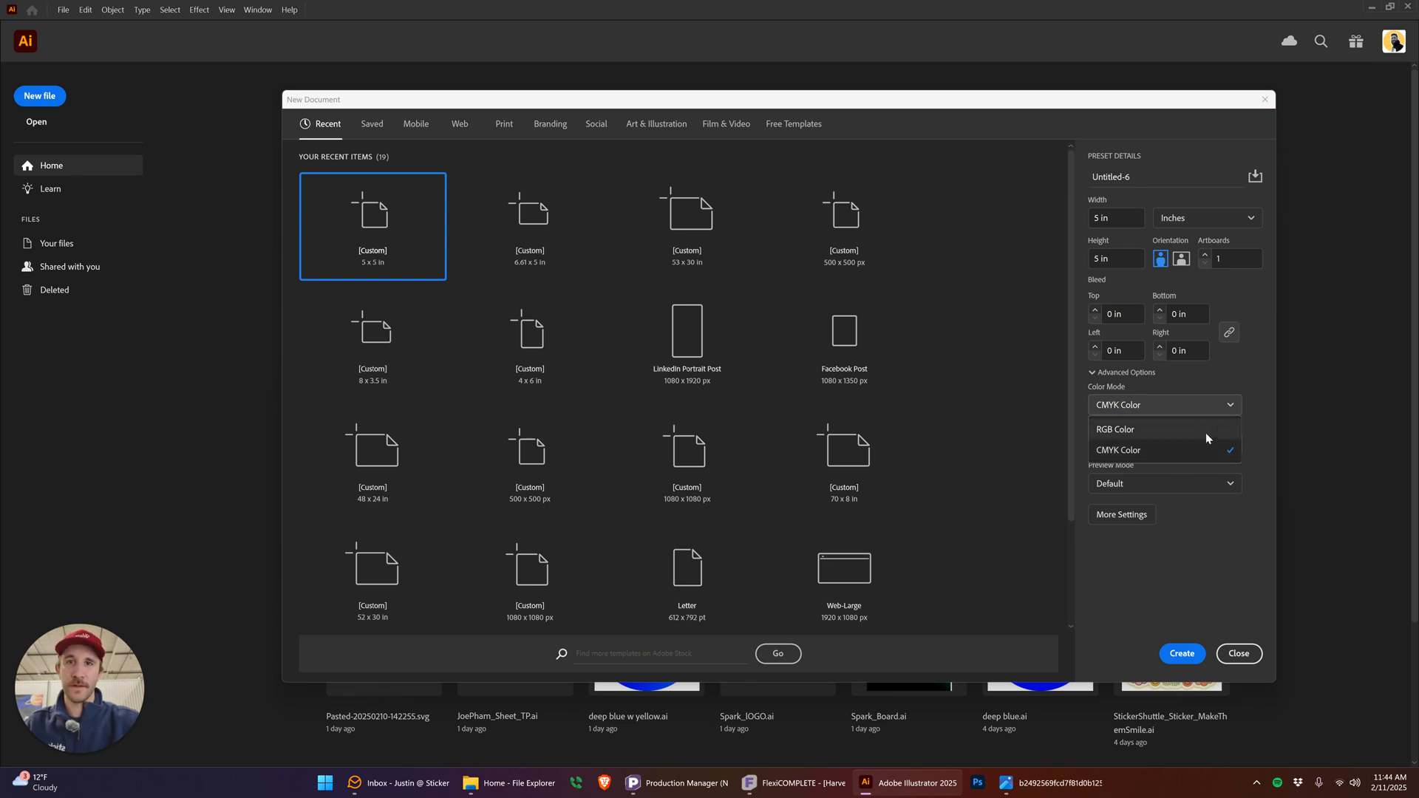
click(1225, 377)
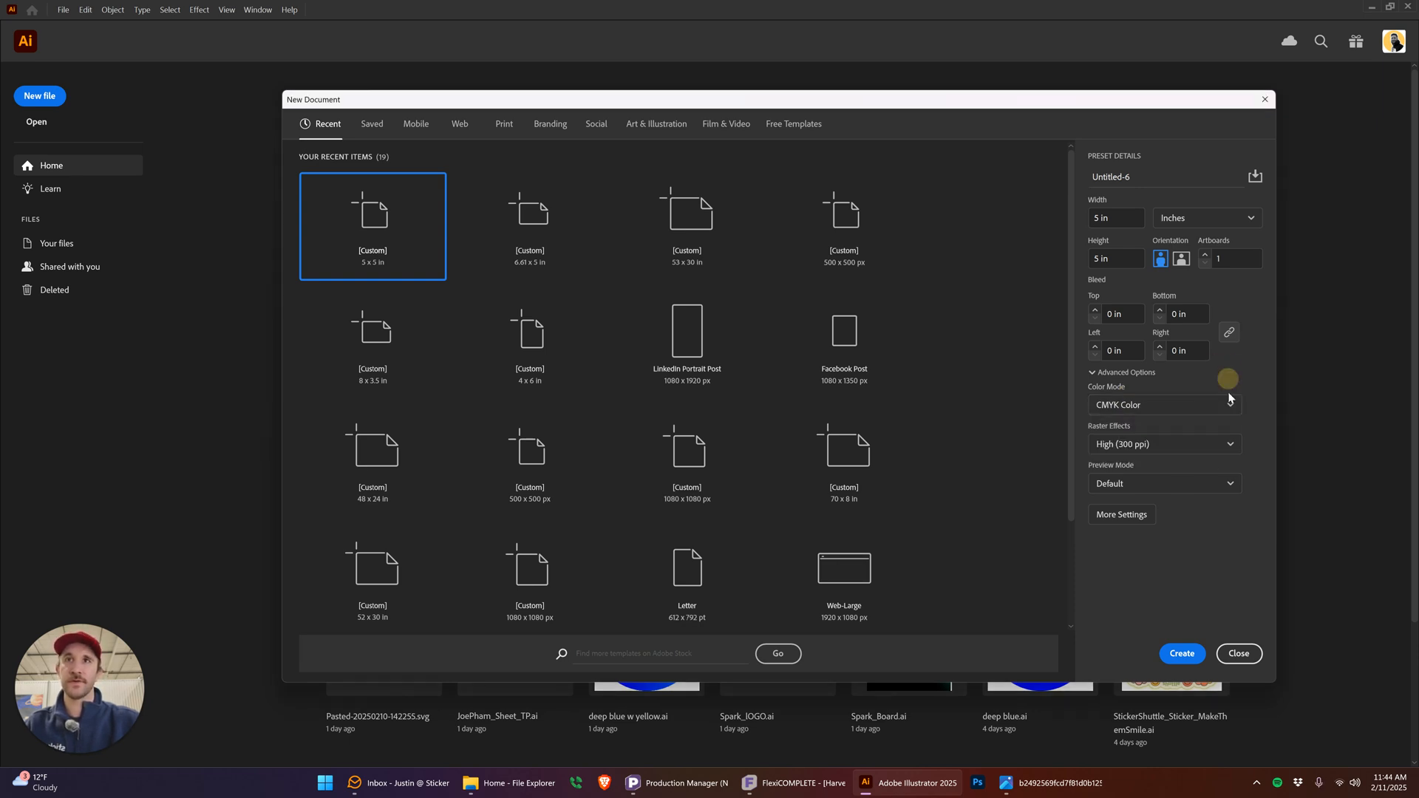
click(1179, 444)
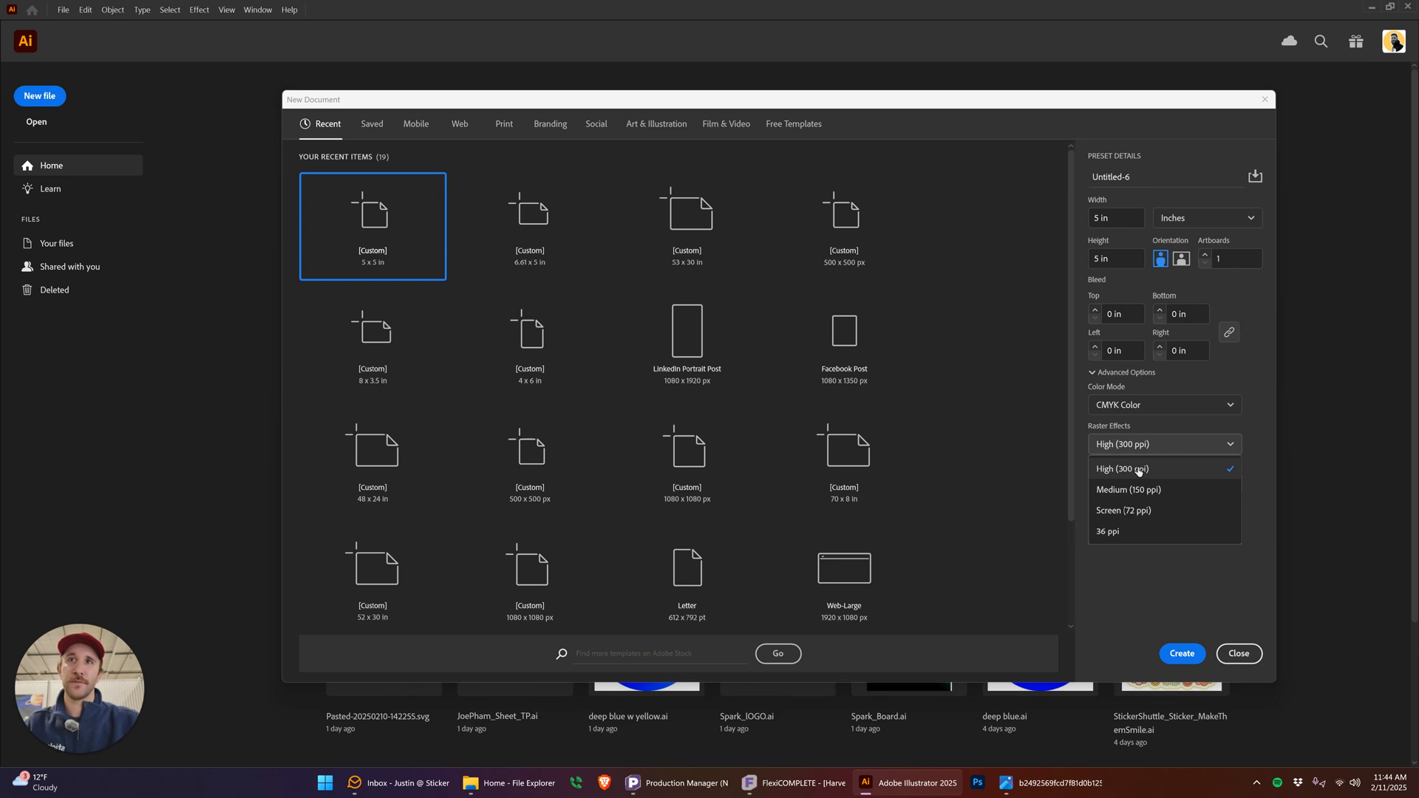
click(1248, 424)
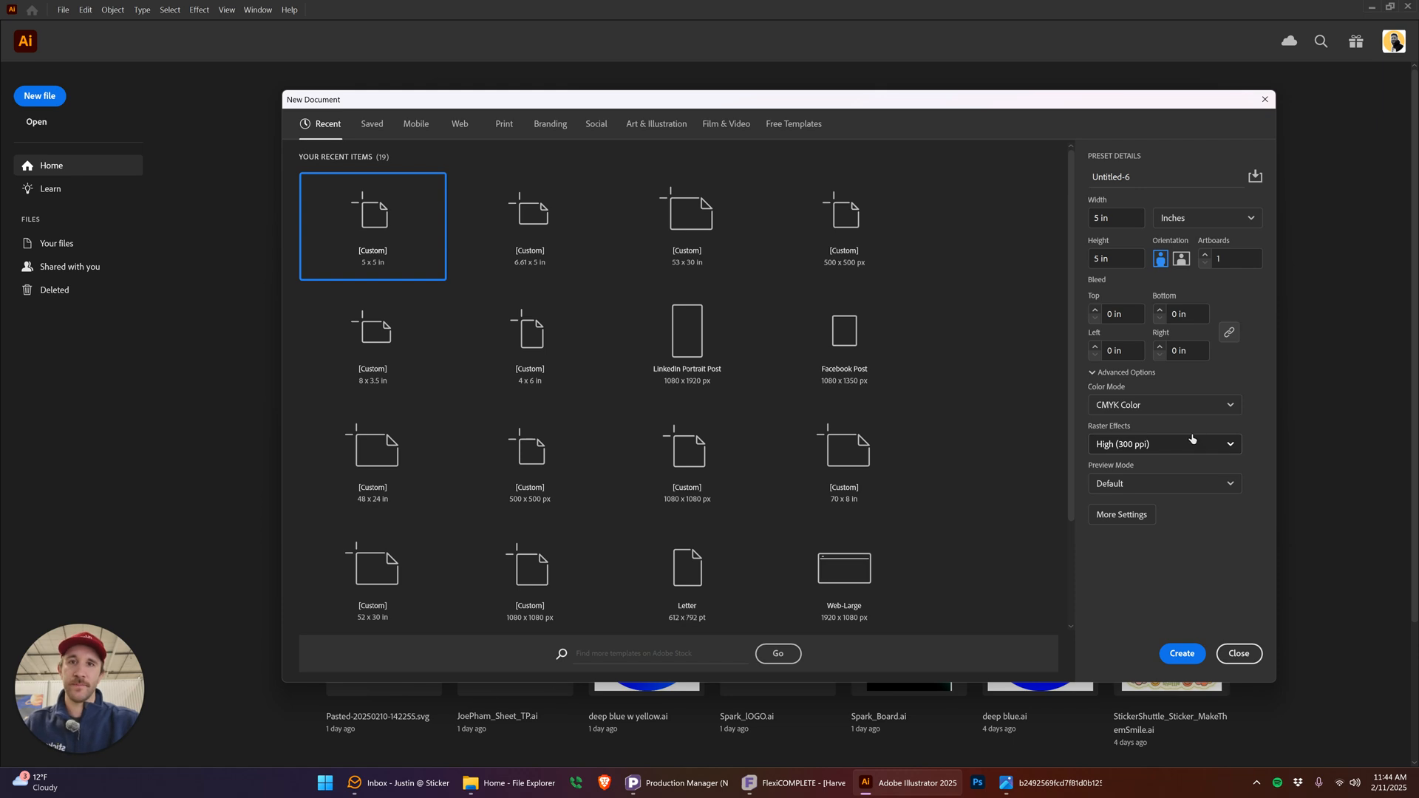
click(1185, 485)
click(1250, 498)
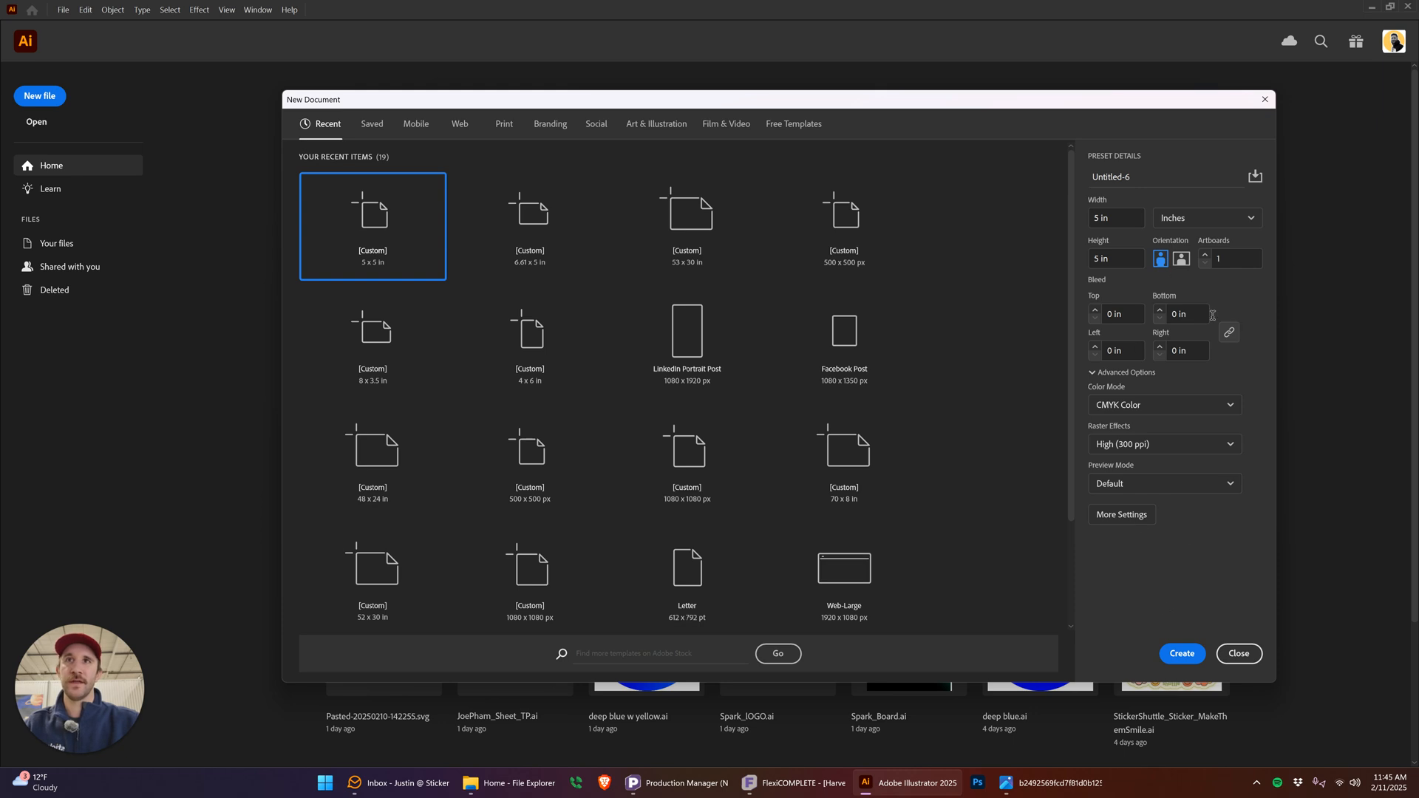
Name the new document HarvestYoga_Sticker_YouAreWorth and create it
drag(1125, 182, 922, 171)
key(Caps_Lock)
key(BackSpace)
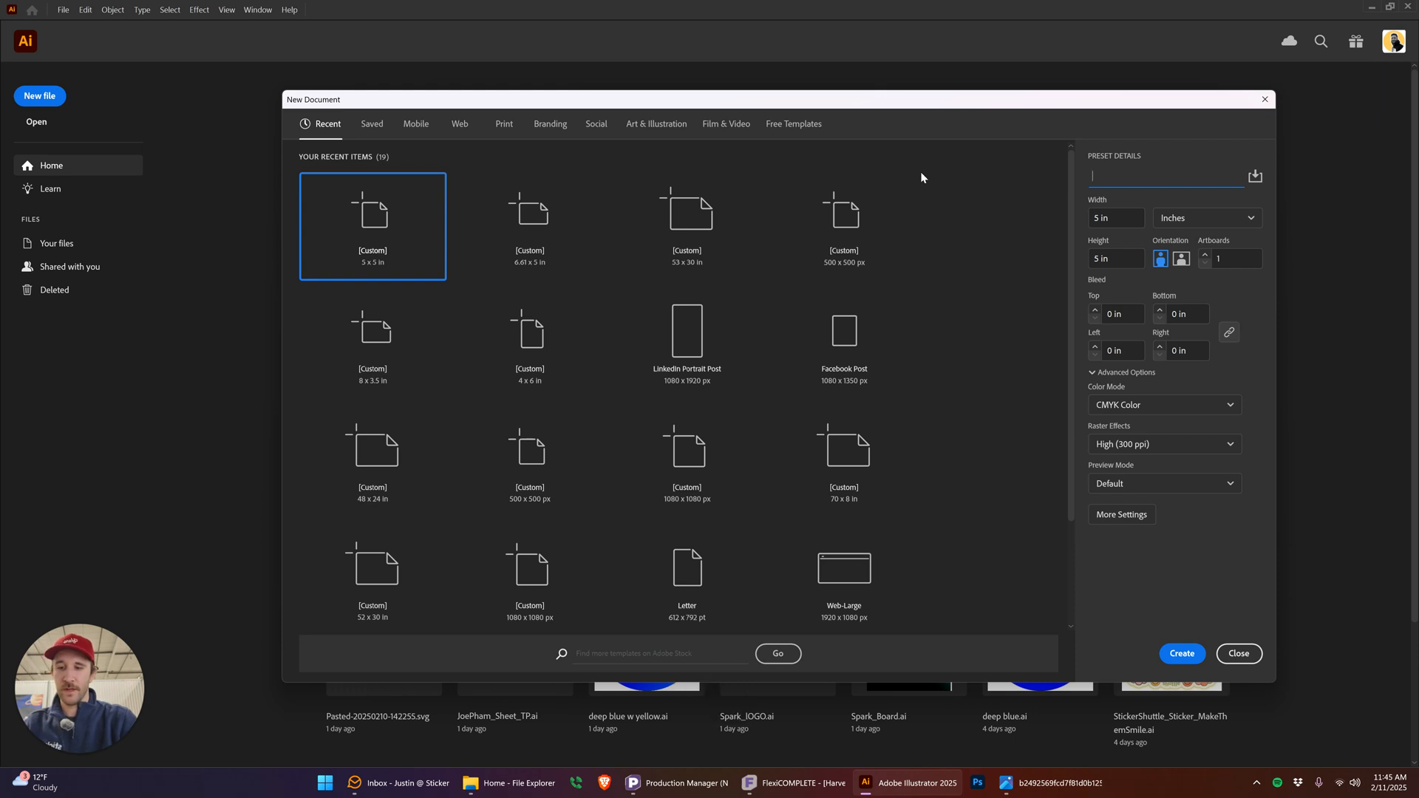
key(Caps_Lock)
text(H)
key(Caps_Lock)
text(arvestYoga_)
key(Caps_Lock)
text(S)
key(Caps_Lock)
text(ticker_)
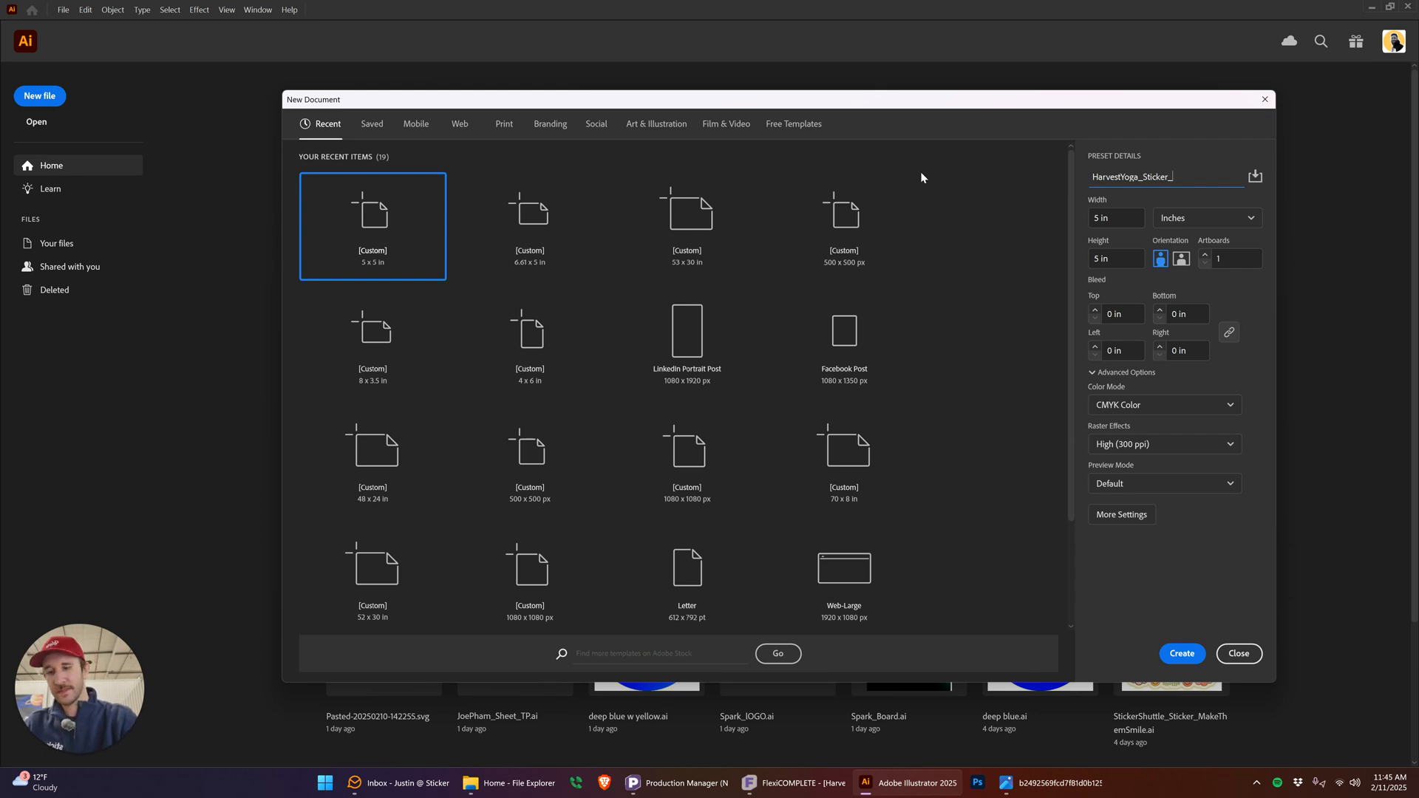
key(Caps_Lock)
text(YouAreWo)
key(Caps_Lock)
text(rth)
click(1182, 654)
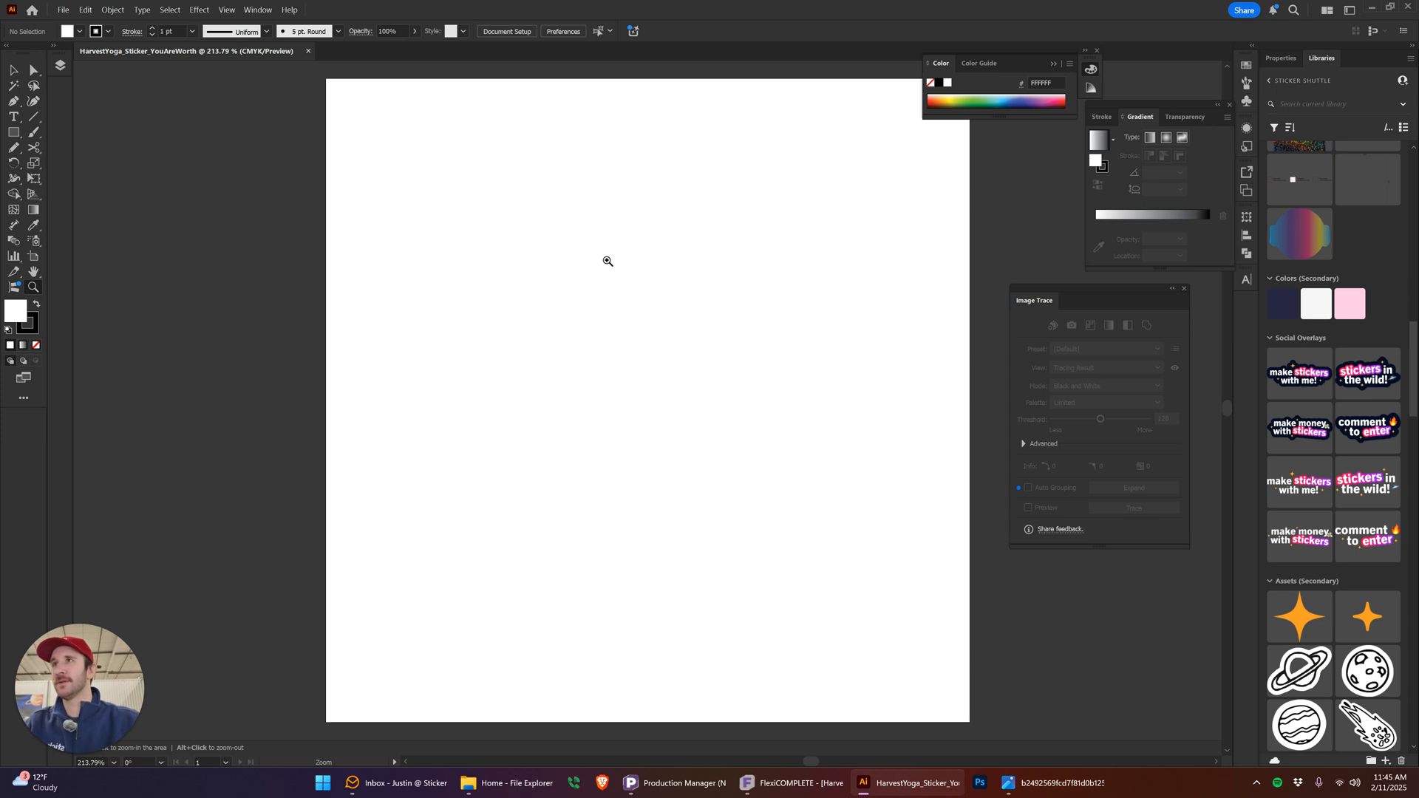
alt+click(651, 285)
alt+click(651, 285)
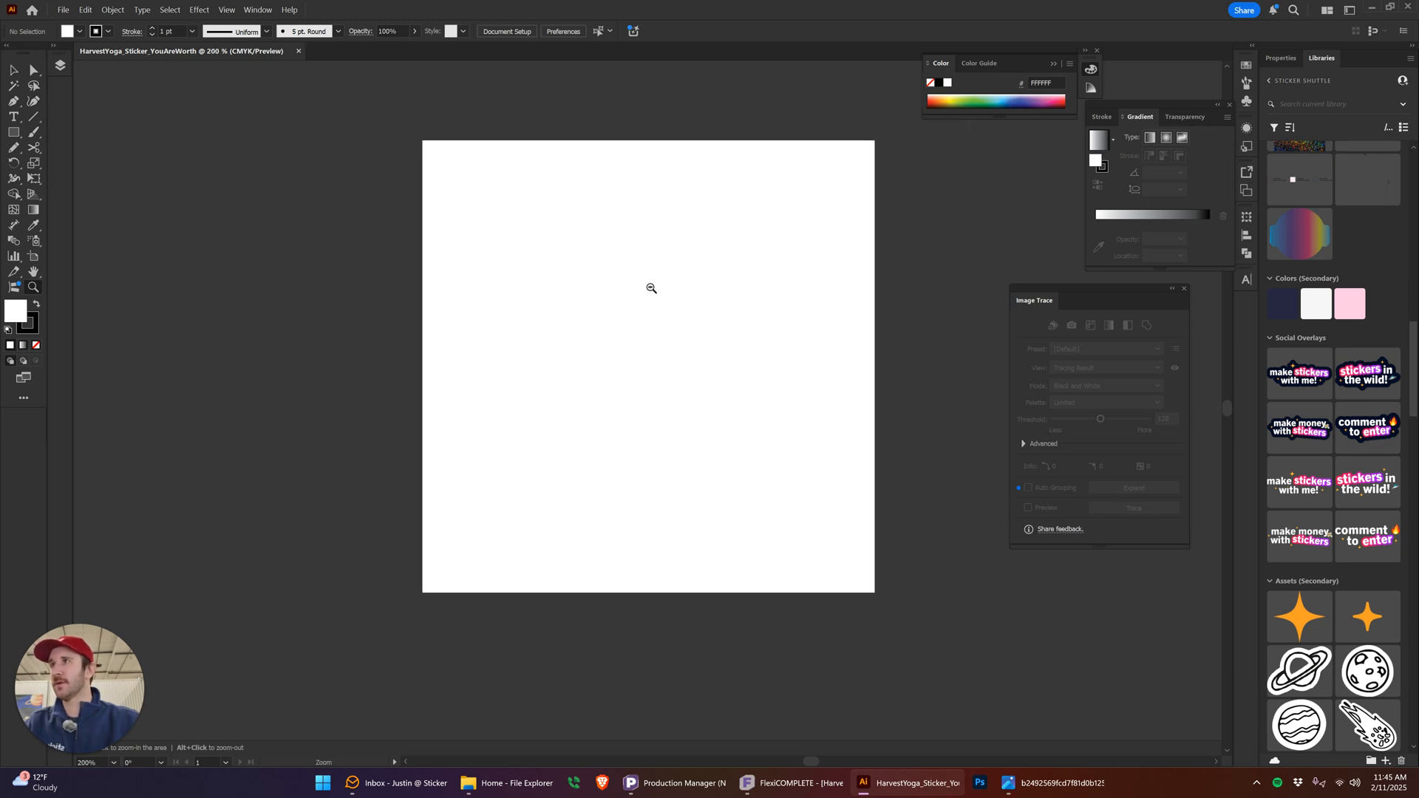
drag(620, 304, 531, 332)
drag(599, 368, 675, 352)
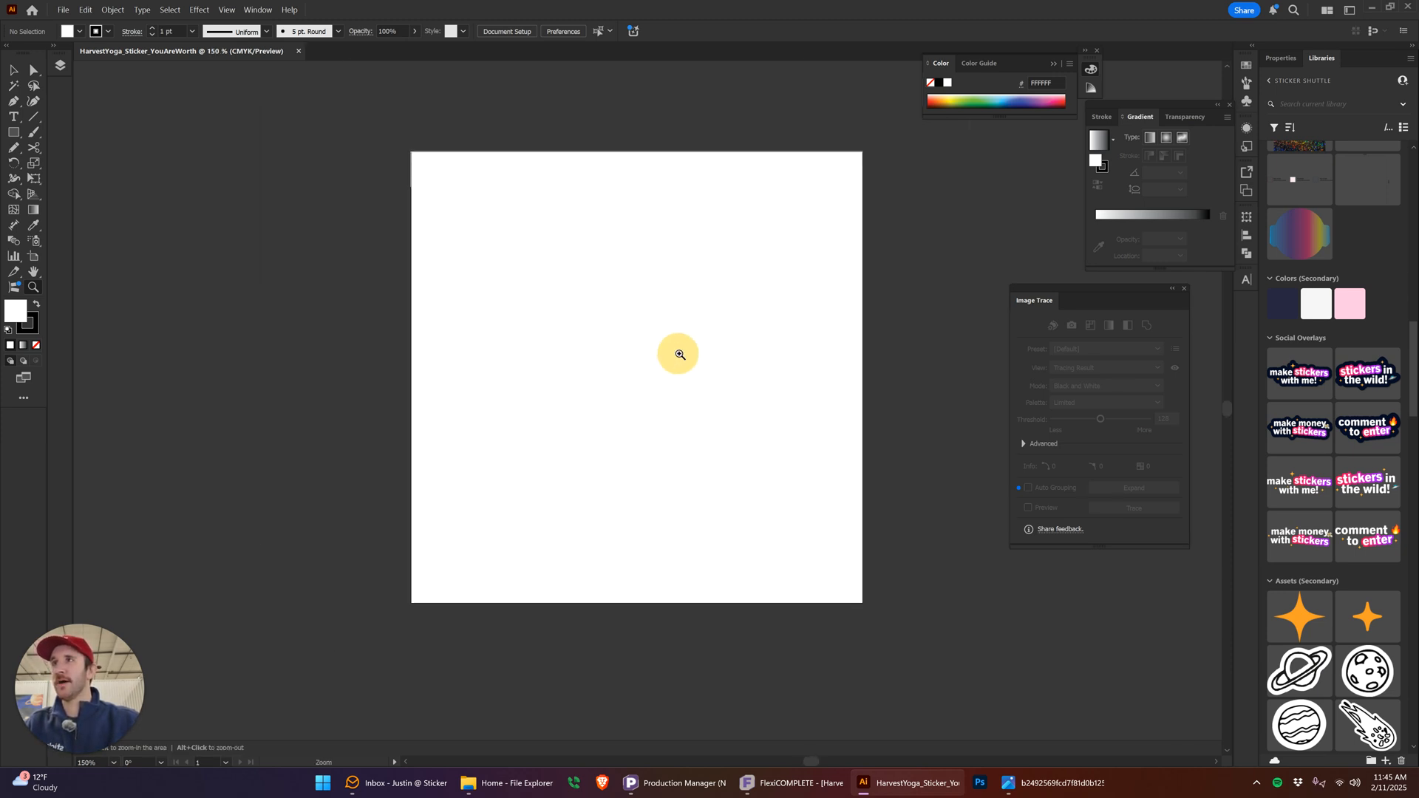
click(428, 241)
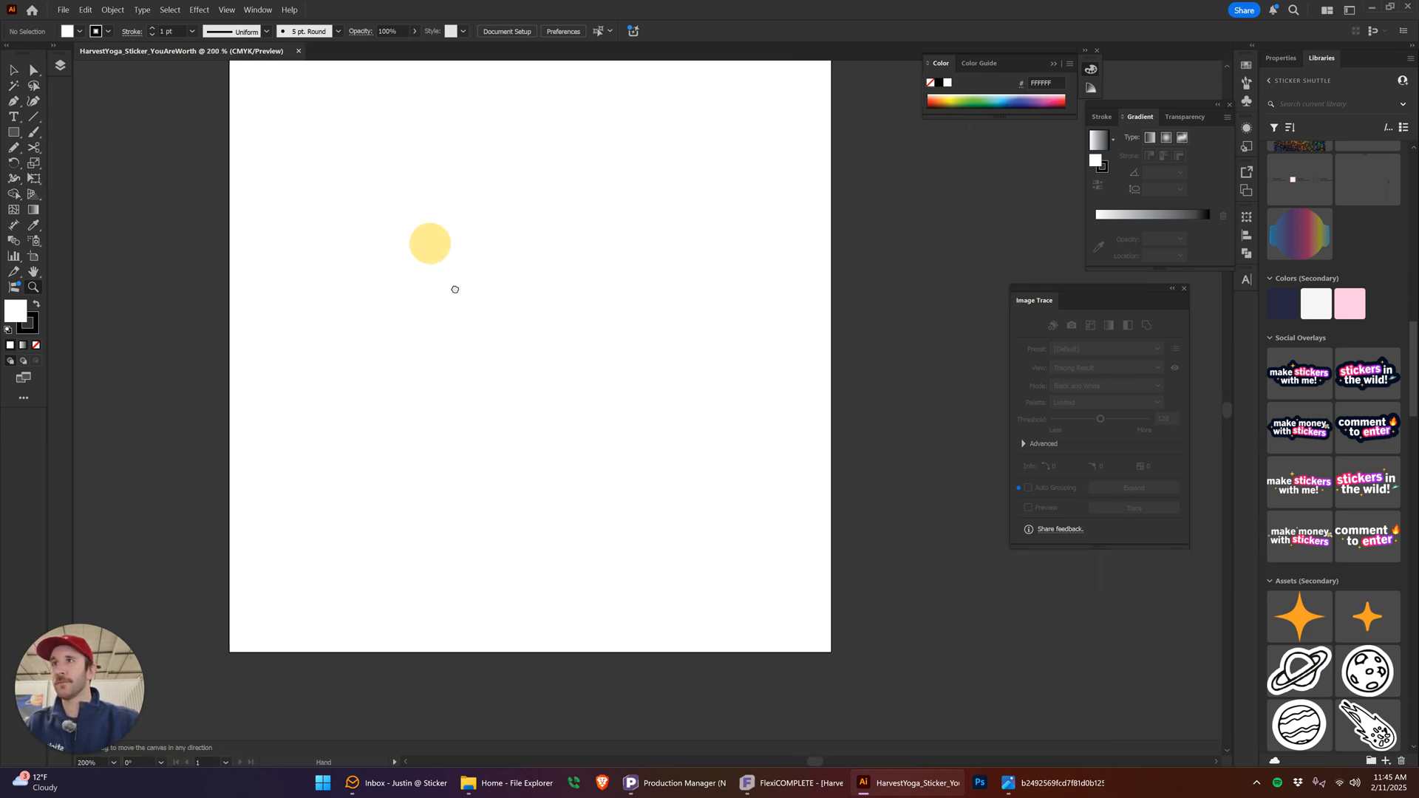
alt+click(579, 291)
key(a)
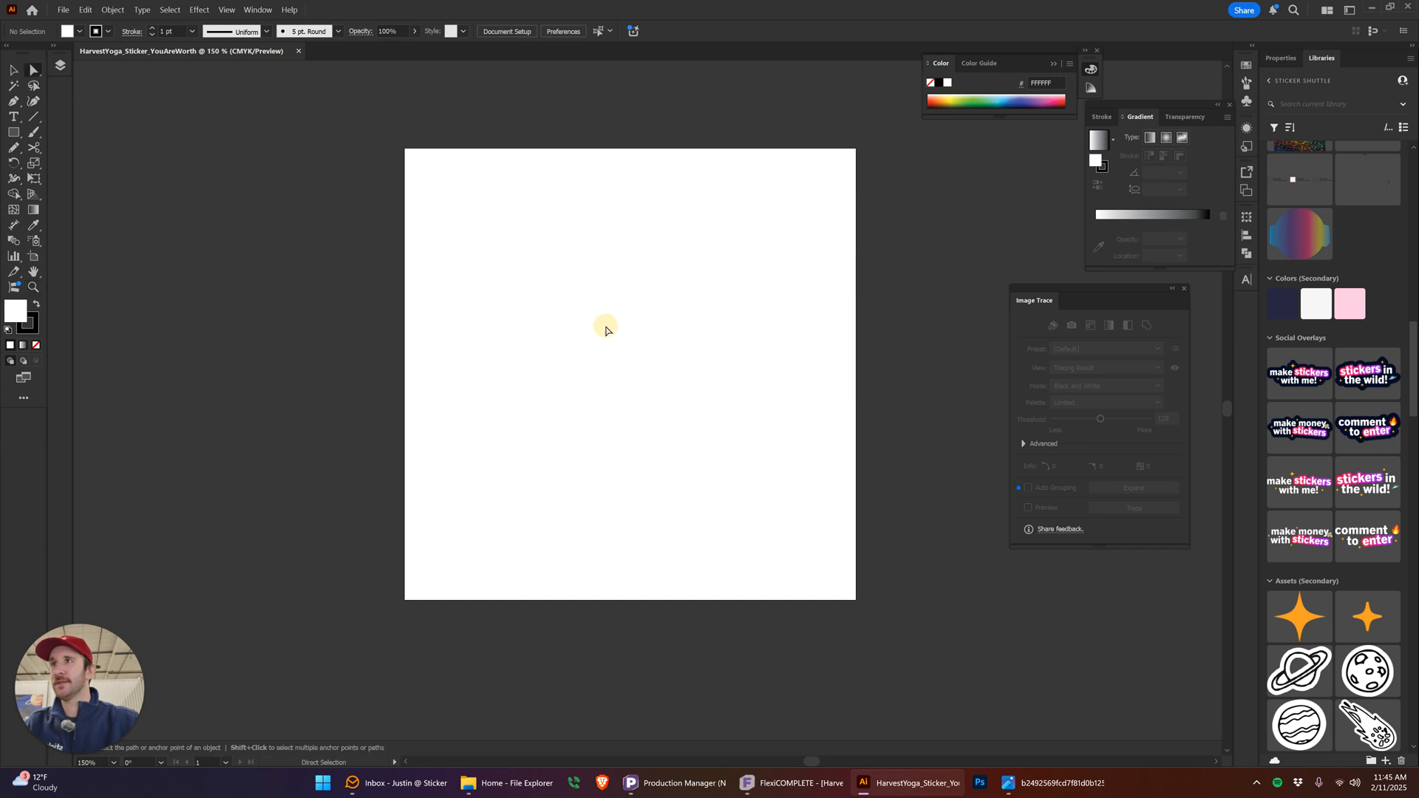
click(295, 148)
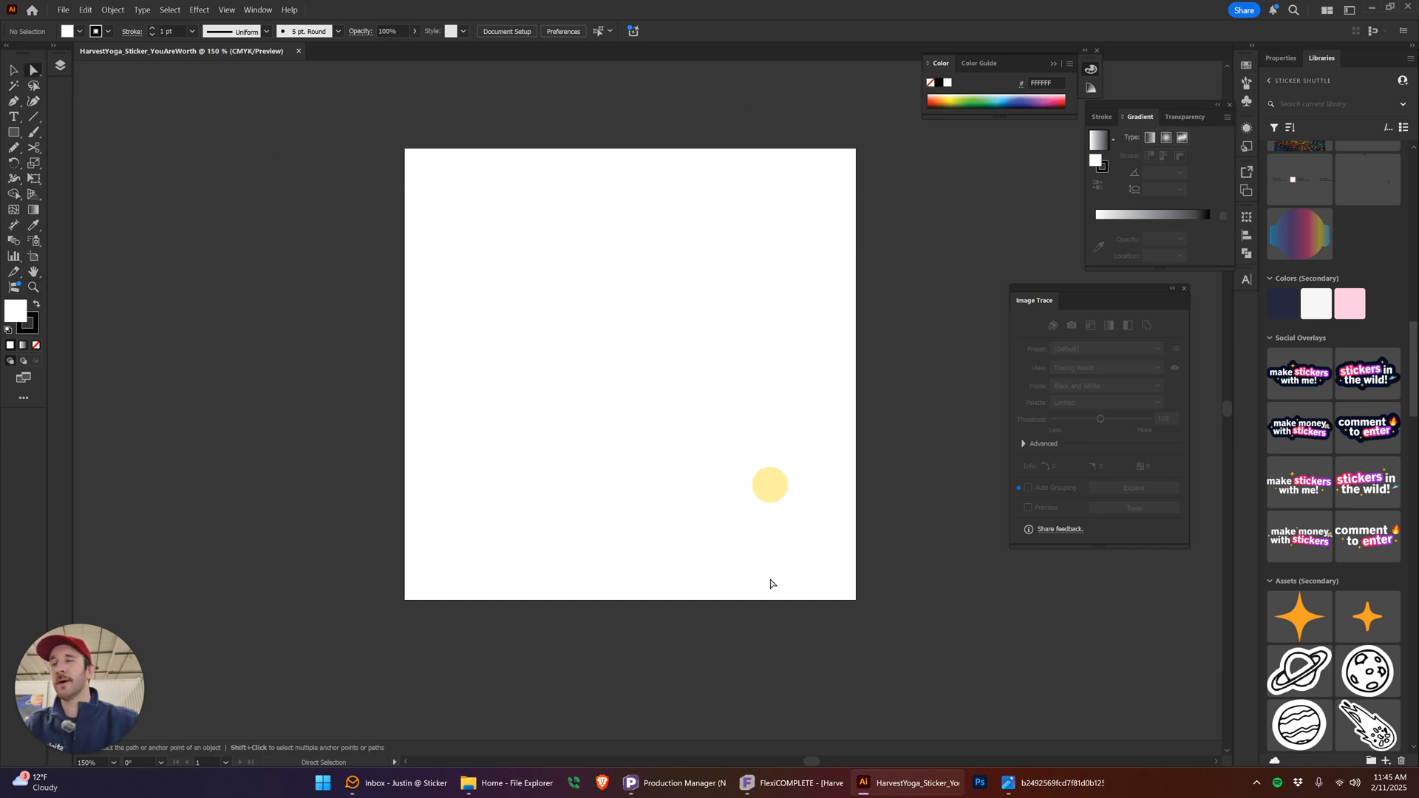
Close the Photos window and place the heart .webp from File Explorer's recent files onto the artboard
right_click(1028, 782)
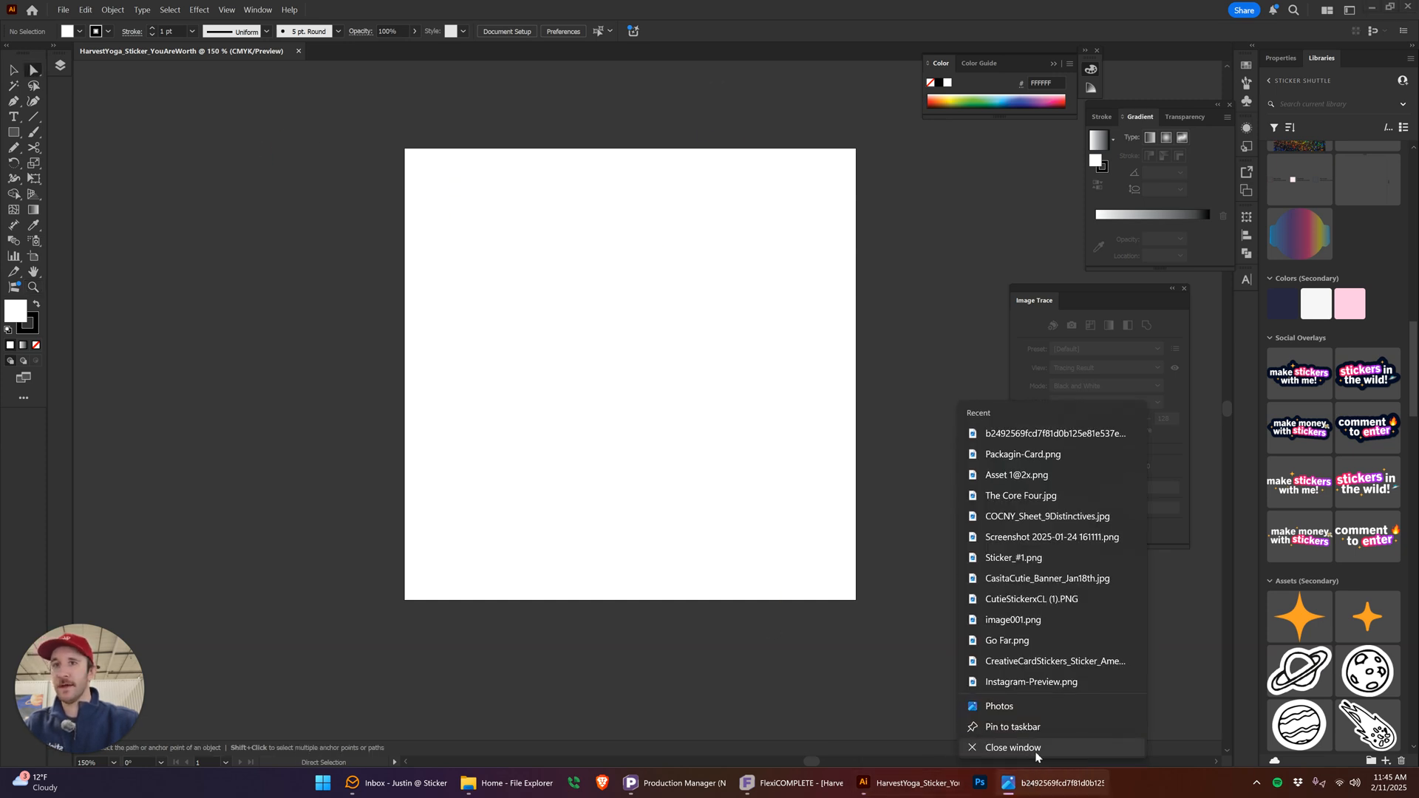
click(1019, 746)
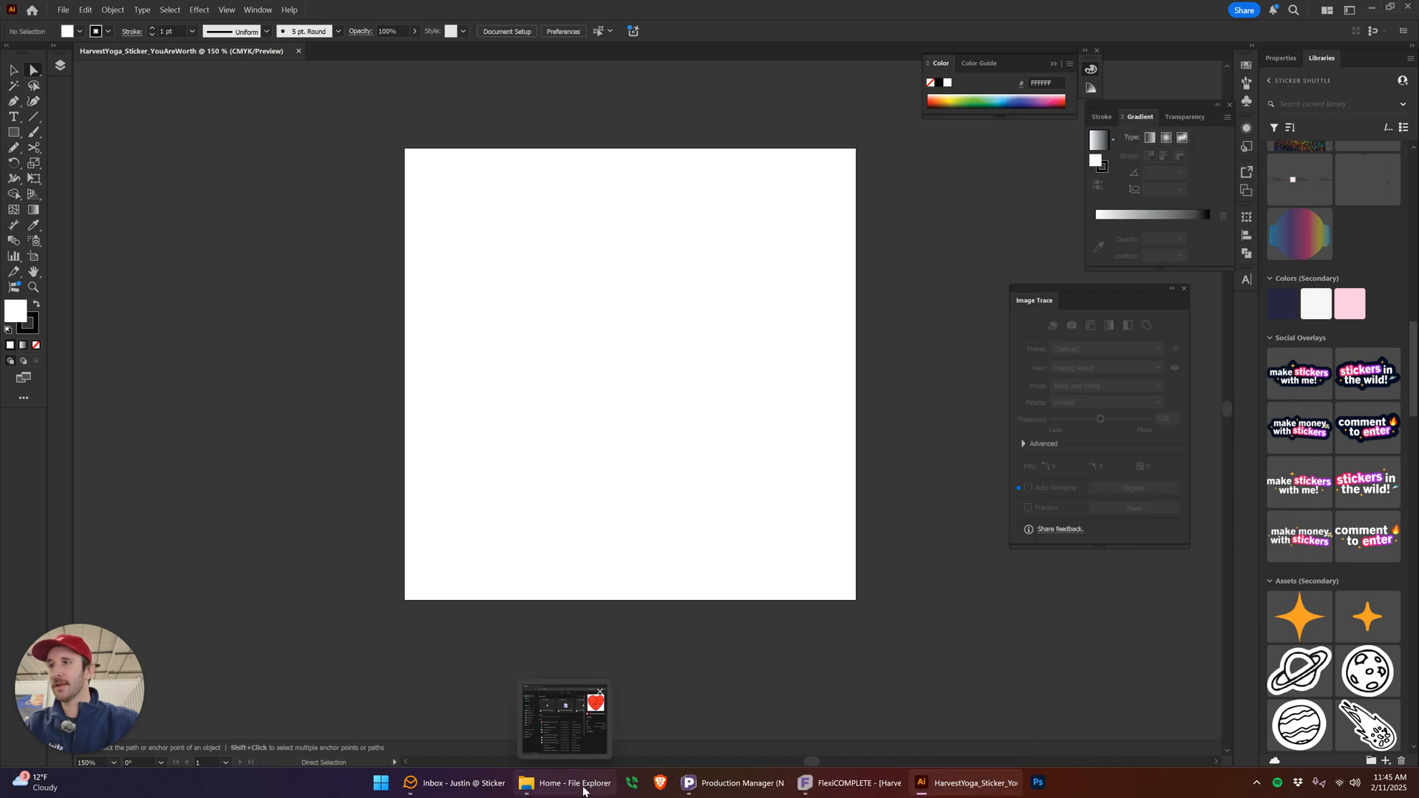
click(527, 783)
drag(841, 427, 497, 389)
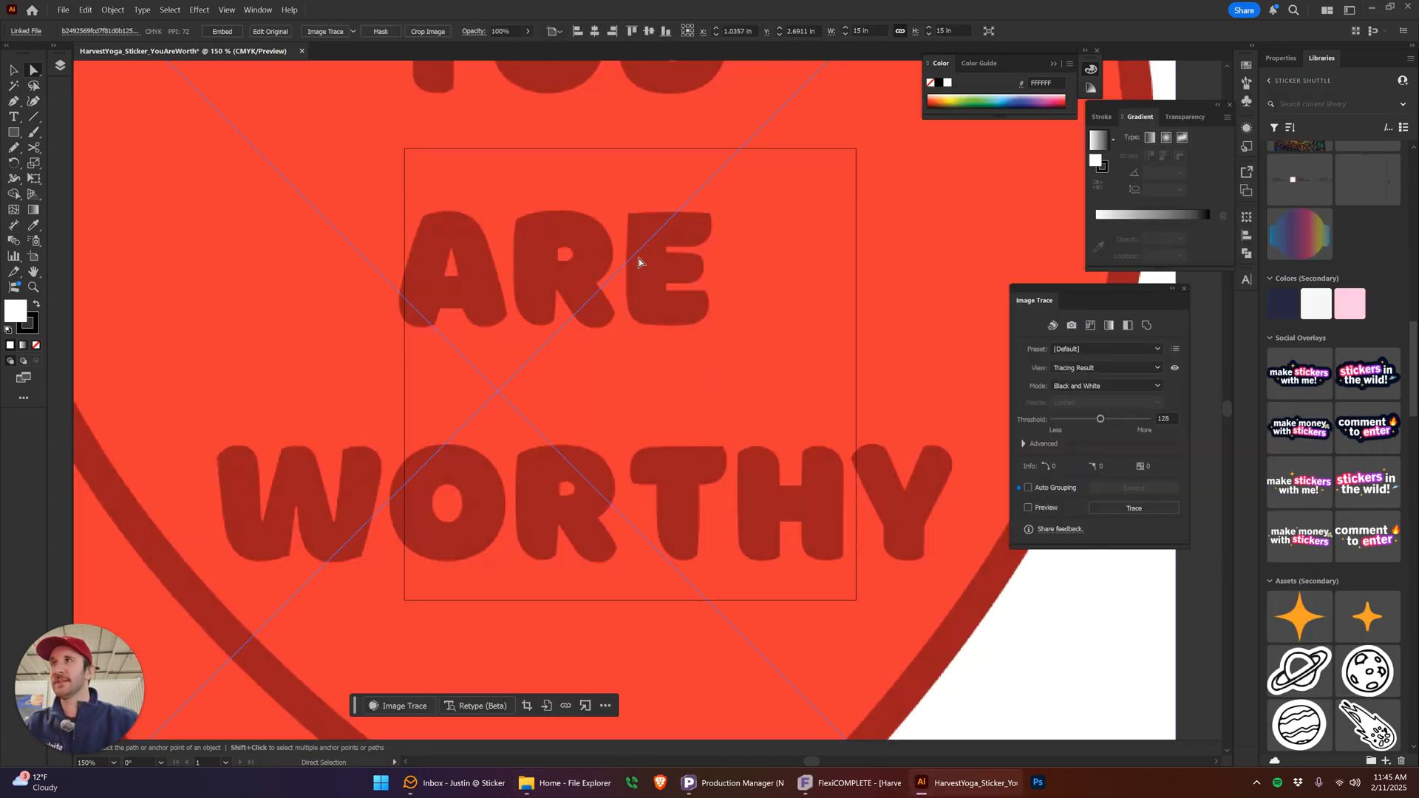
Scale the placed heart image proportionally to a width of 3 in
click(880, 30)
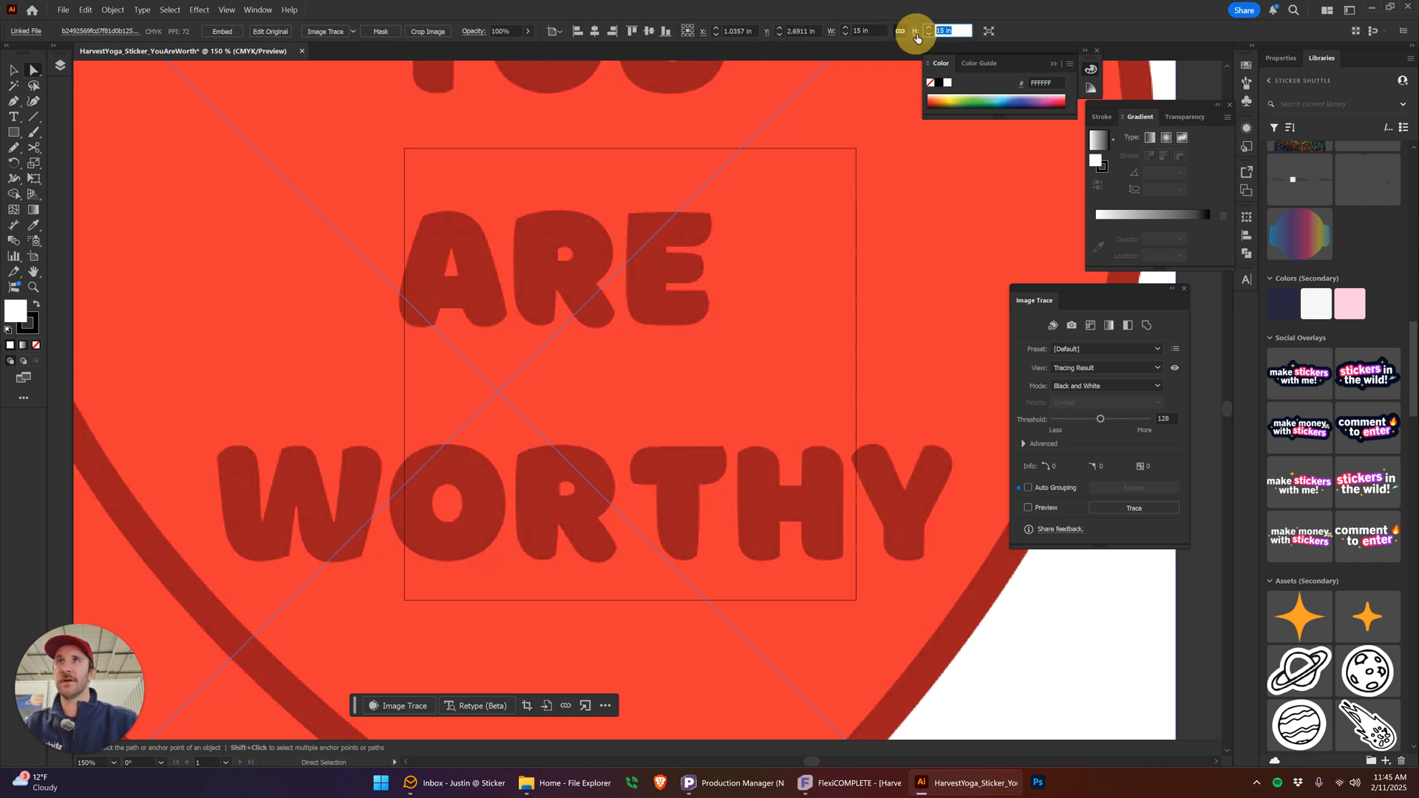
text(3)
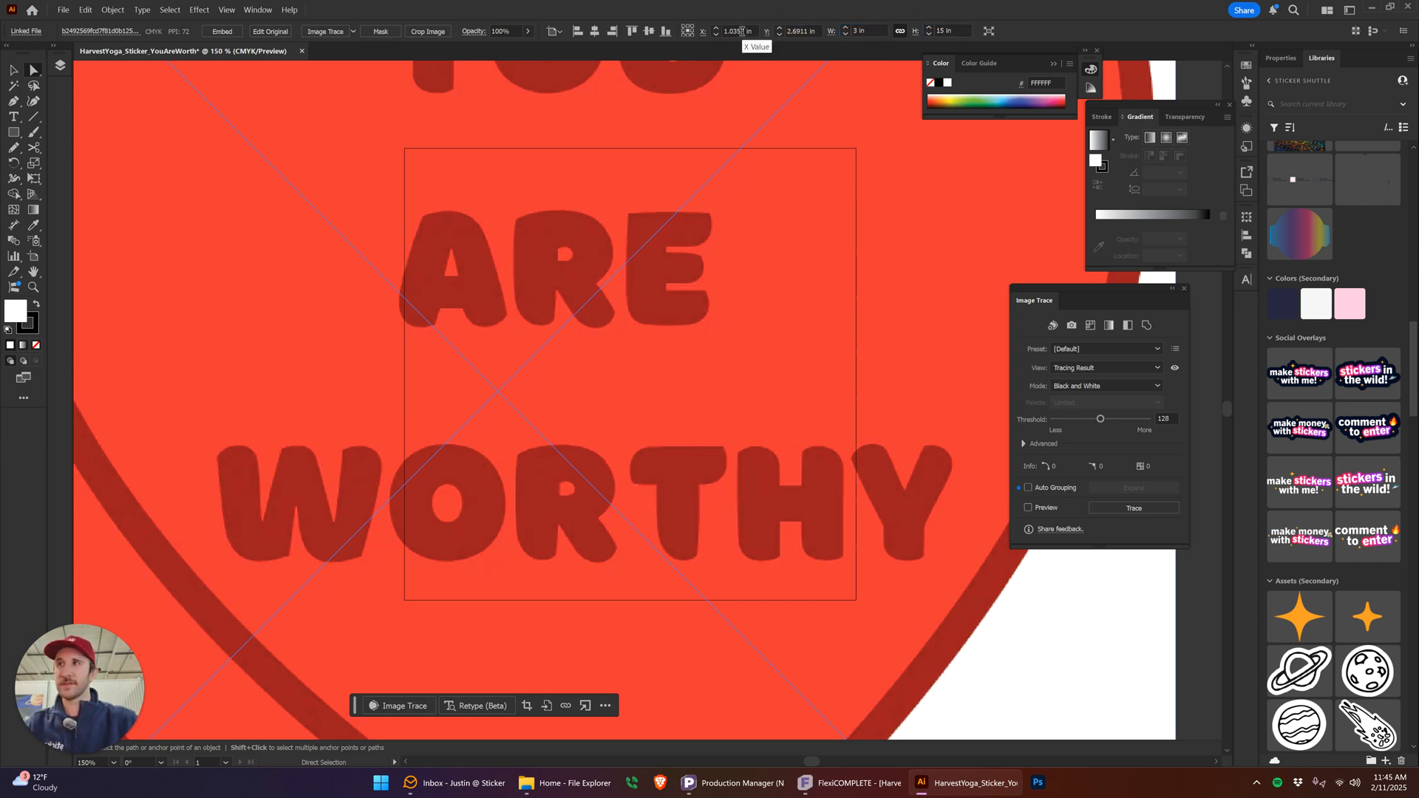
key(Return)
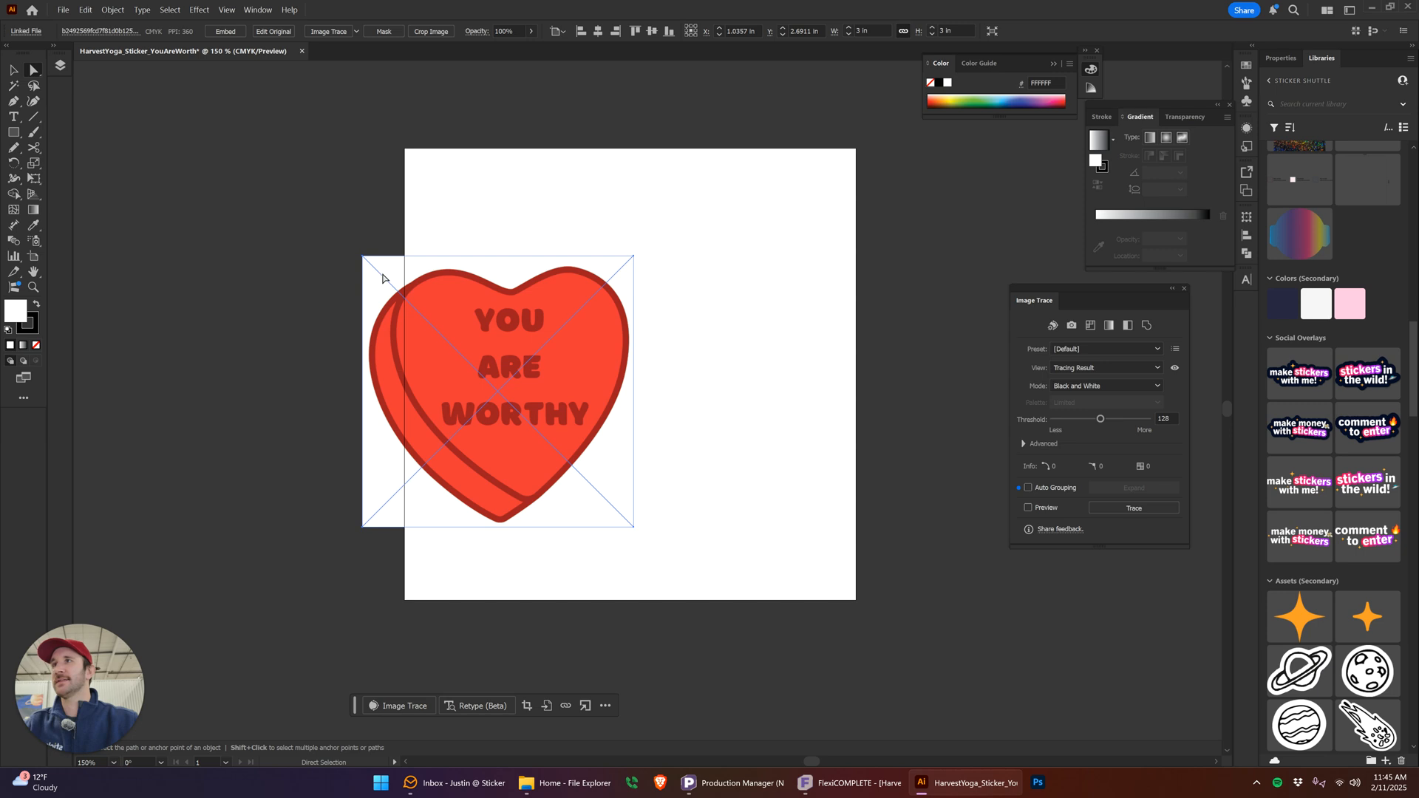
Center the heart image horizontally and vertically on the artboard and embed it in the document
drag(496, 442, 301, 344)
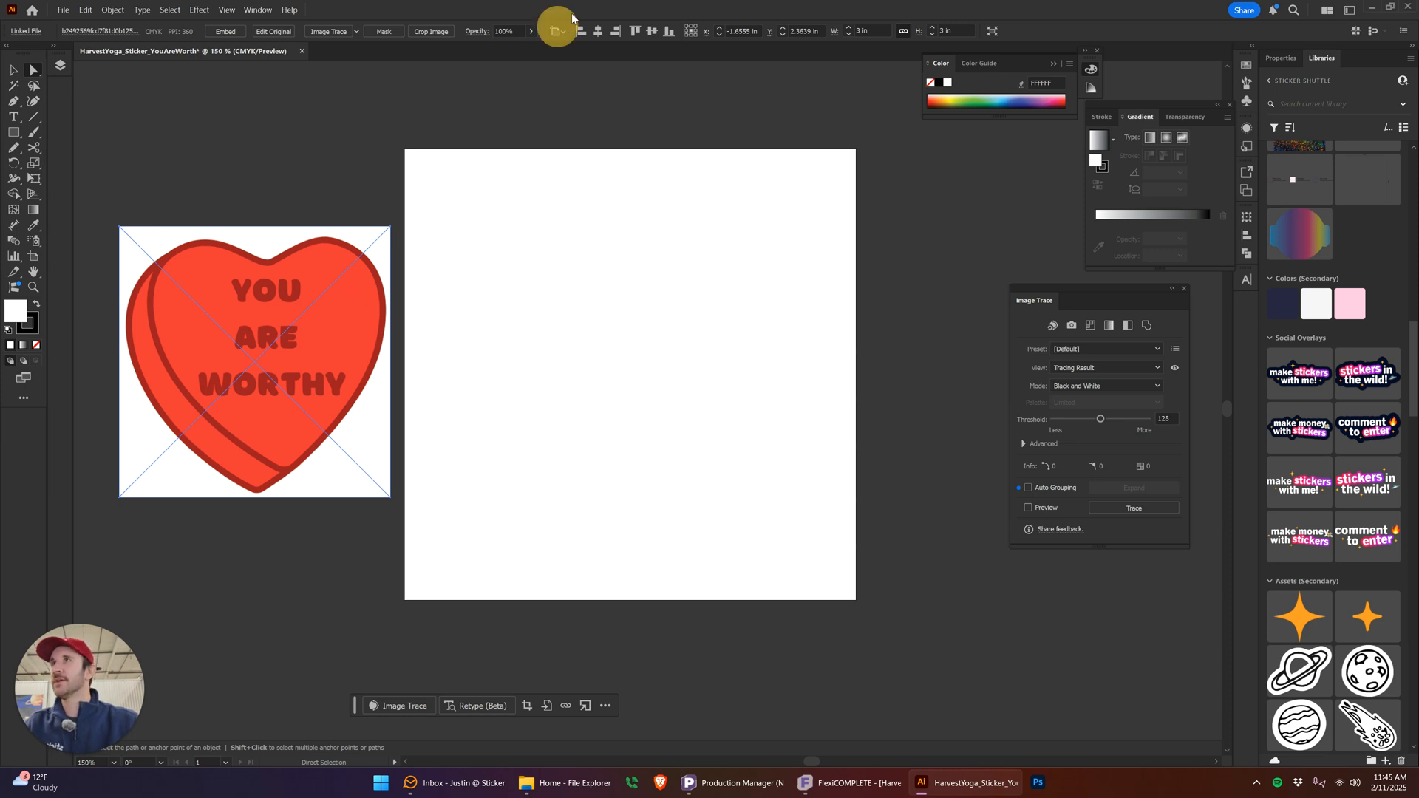
click(598, 31)
click(651, 31)
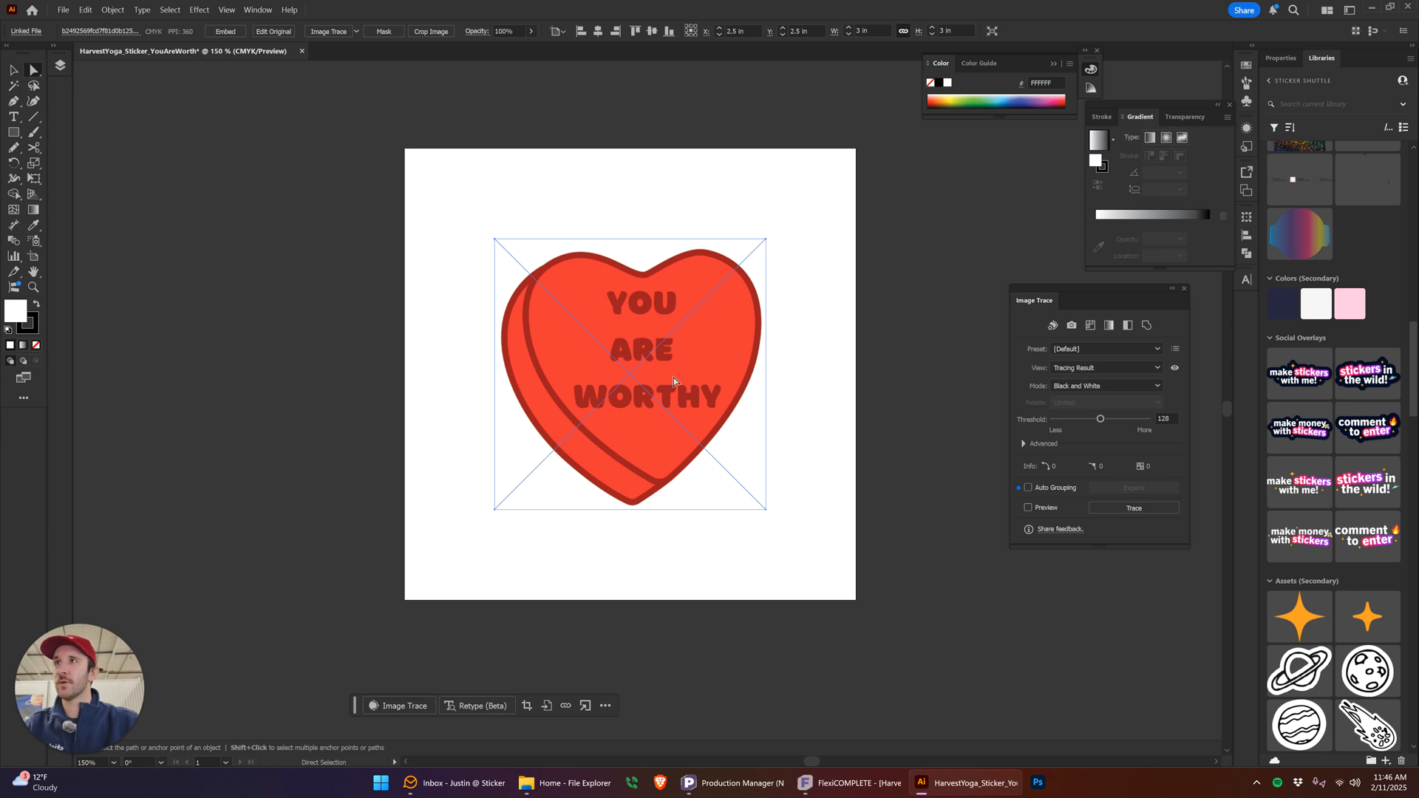
click(226, 31)
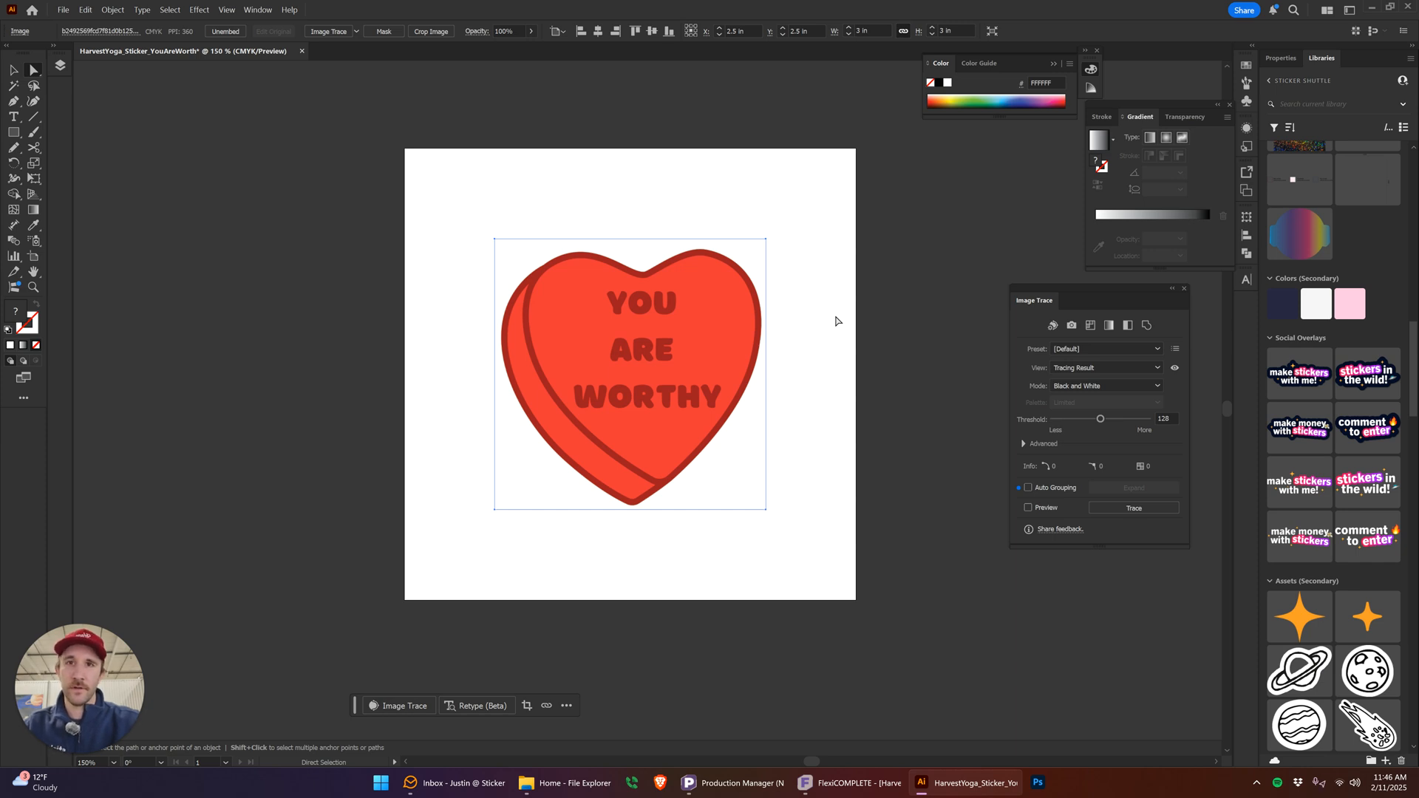
key(v)
drag(674, 337, 640, 348)
key(ctrl+z)
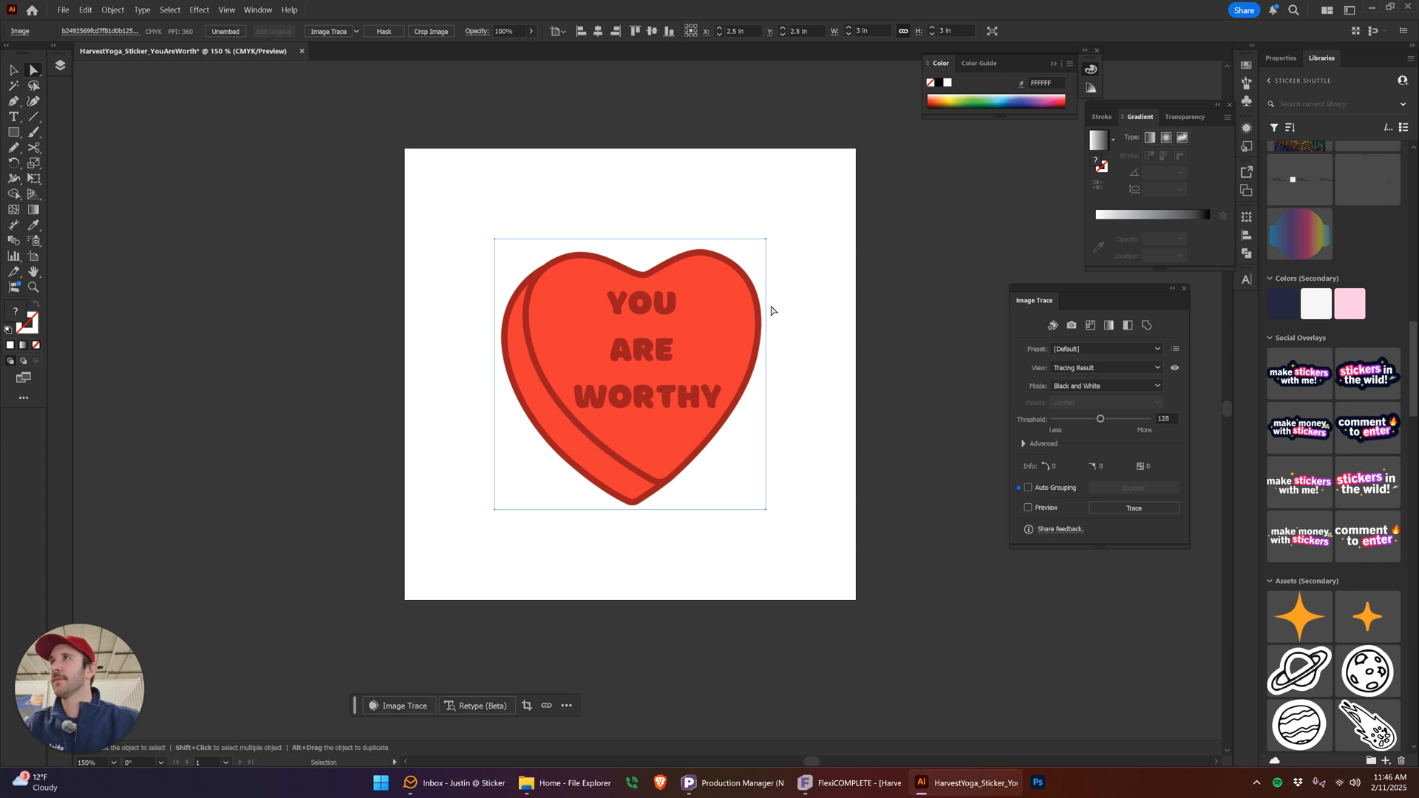
key(a)
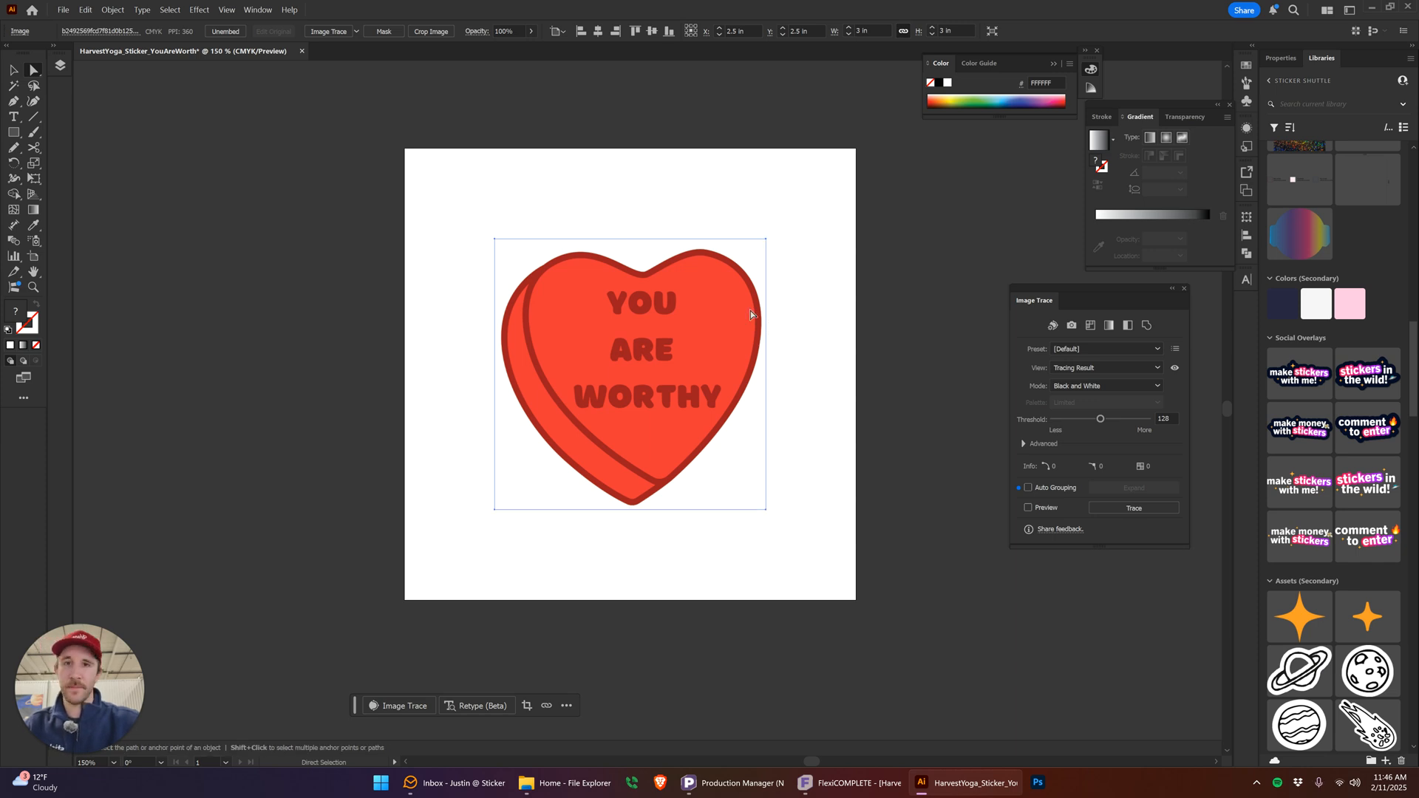
key(v)
key(a)
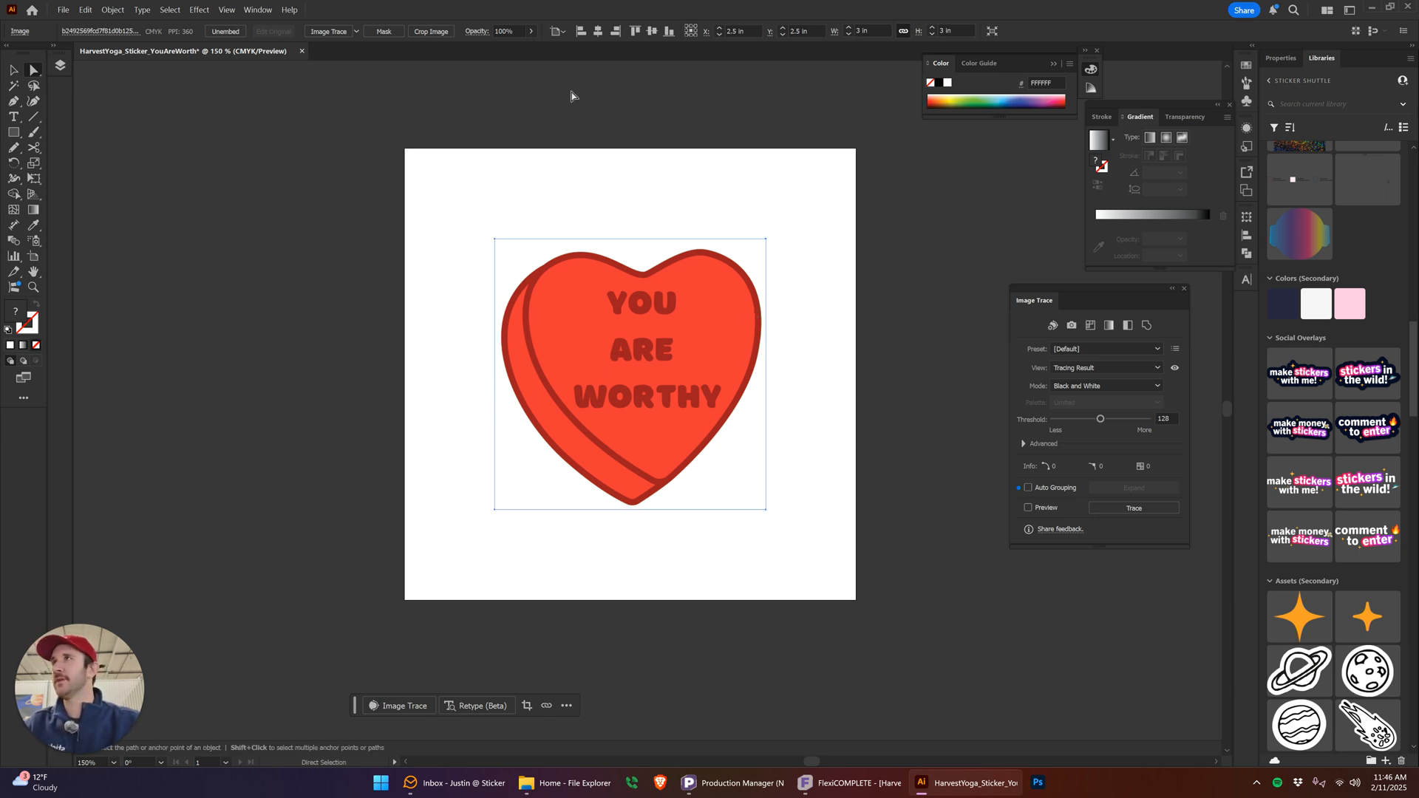
drag(627, 326, 762, 277)
key(ctrl+z)
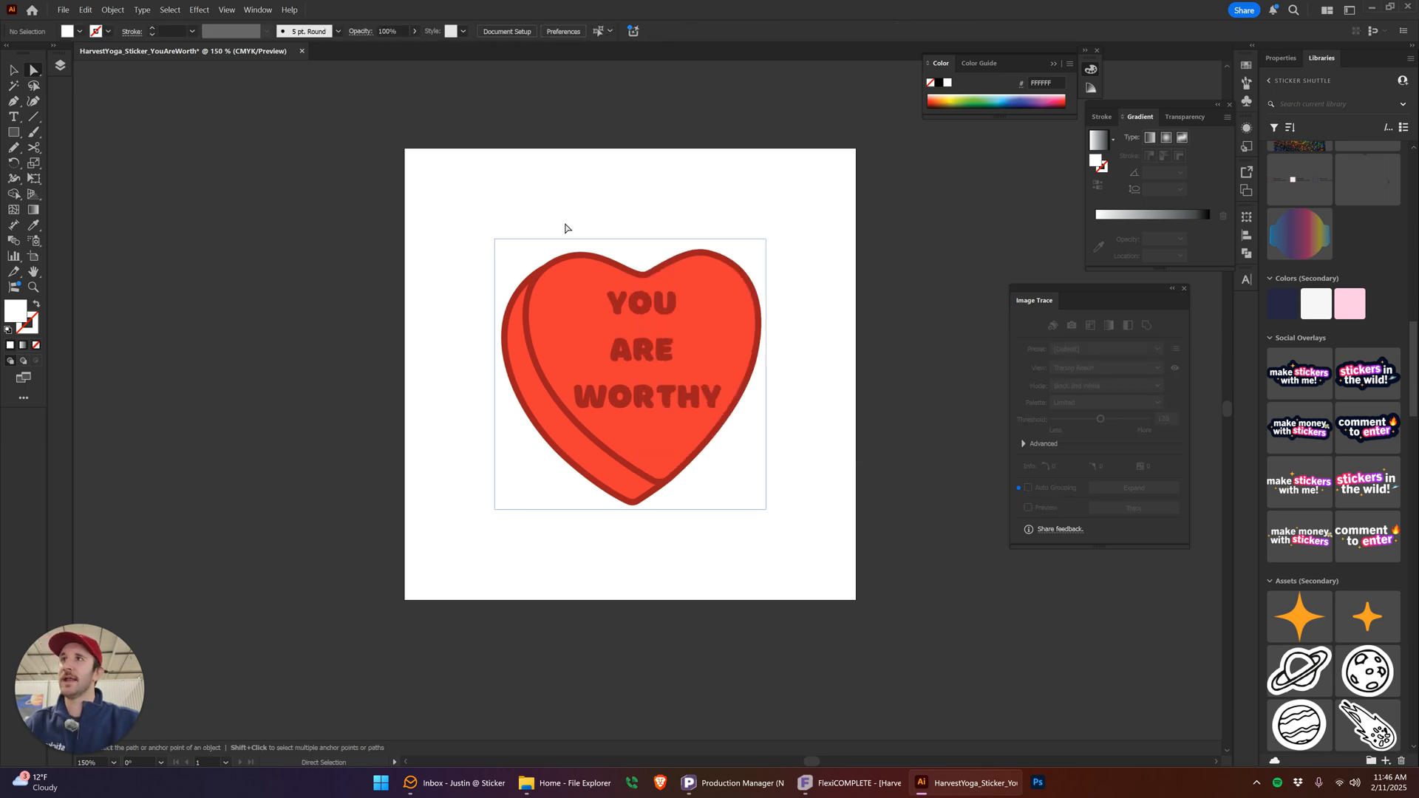
Image-trace the heart image with the Silhouettes preset and expose the advanced tracing options
click(632, 310)
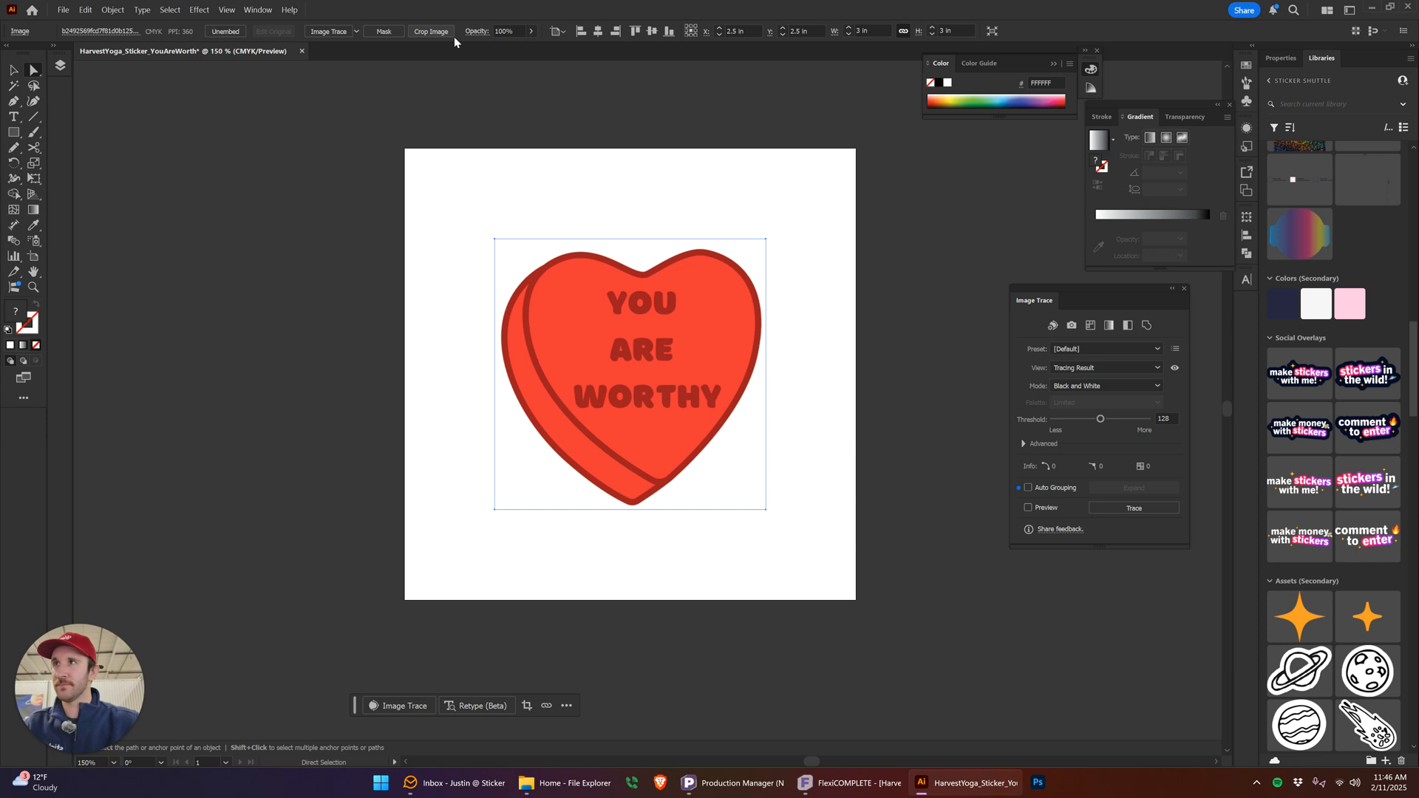
click(356, 32)
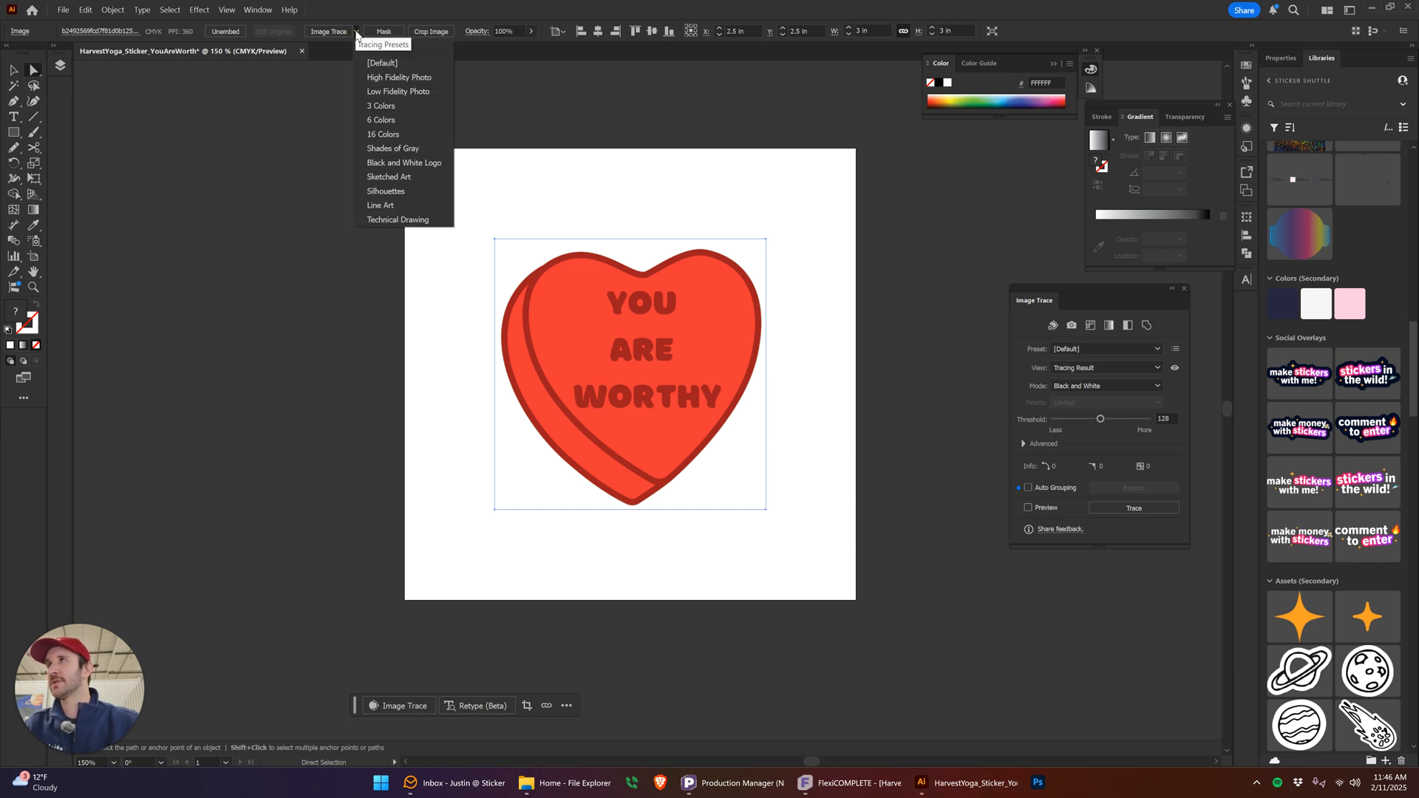
click(385, 191)
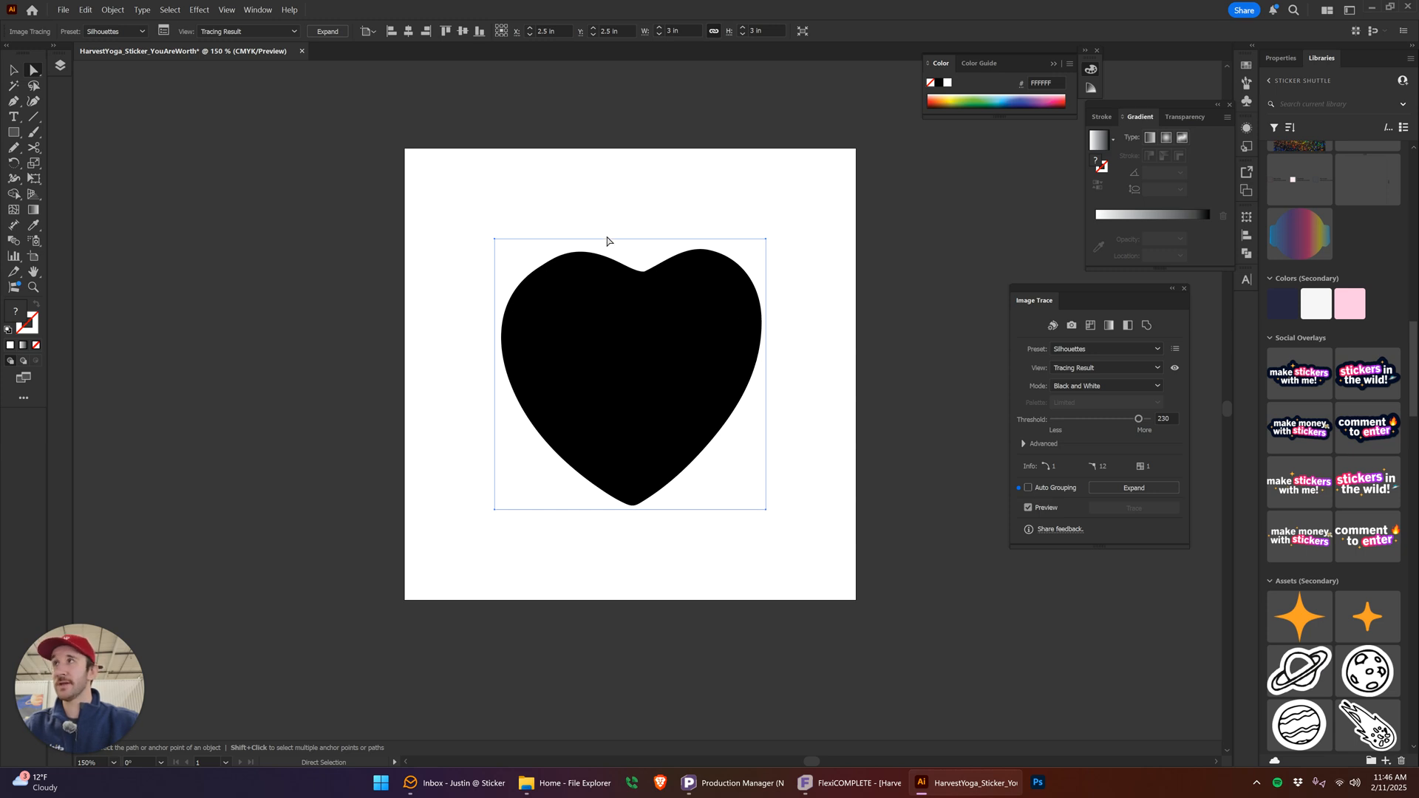
click(163, 31)
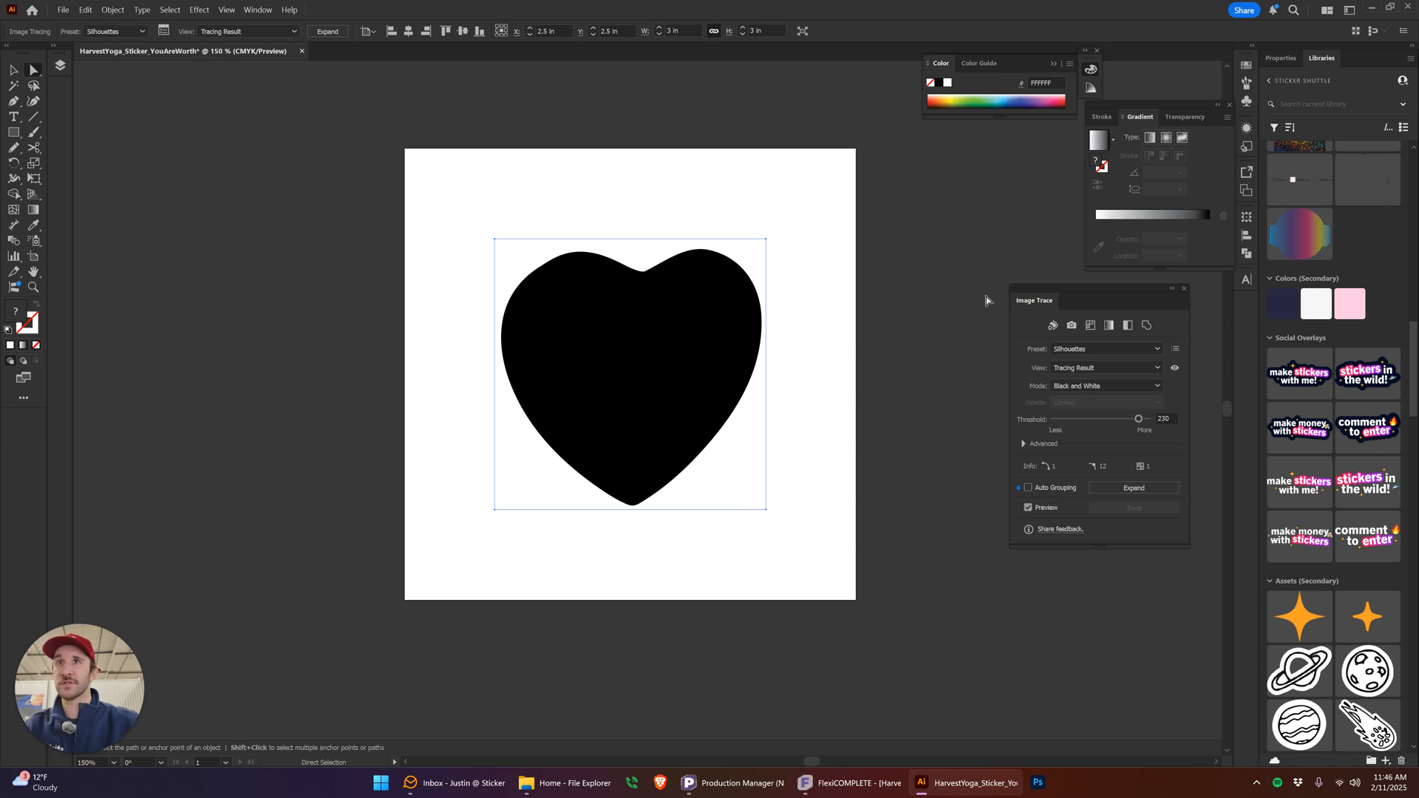
mouse_move(1070, 288)
mouse_down()
mouse_move(923, 265)
mouse_move(949, 259)
mouse_up()
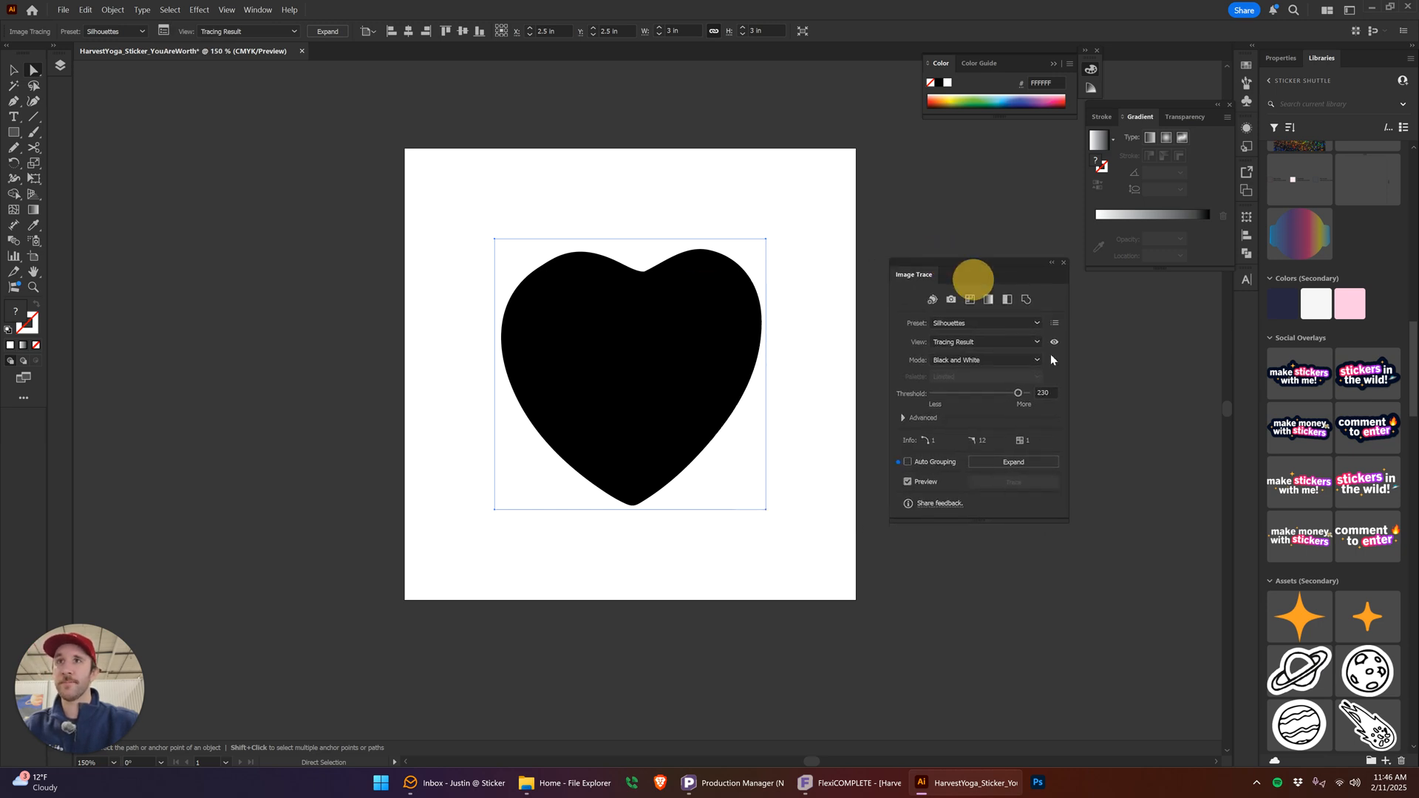
click(983, 396)
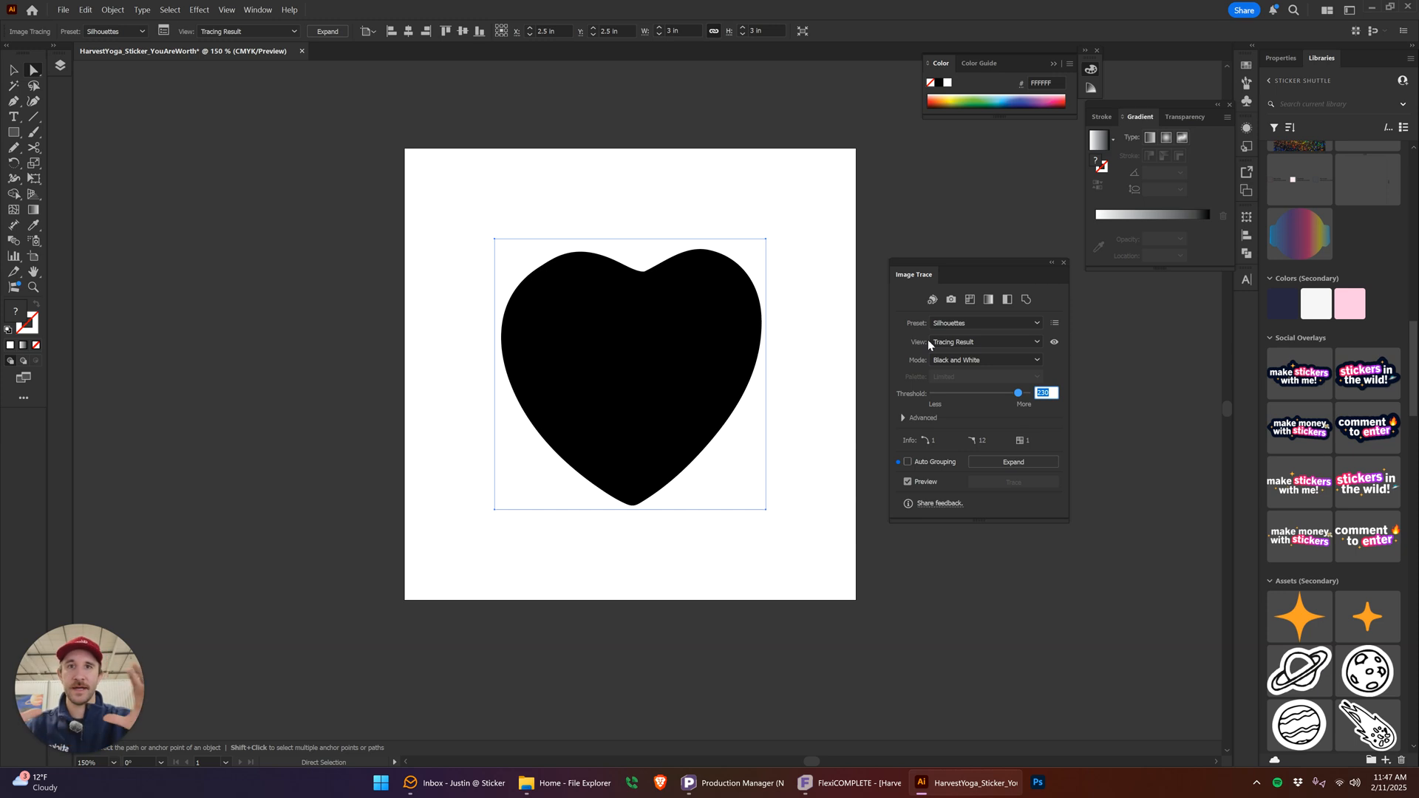
click(916, 419)
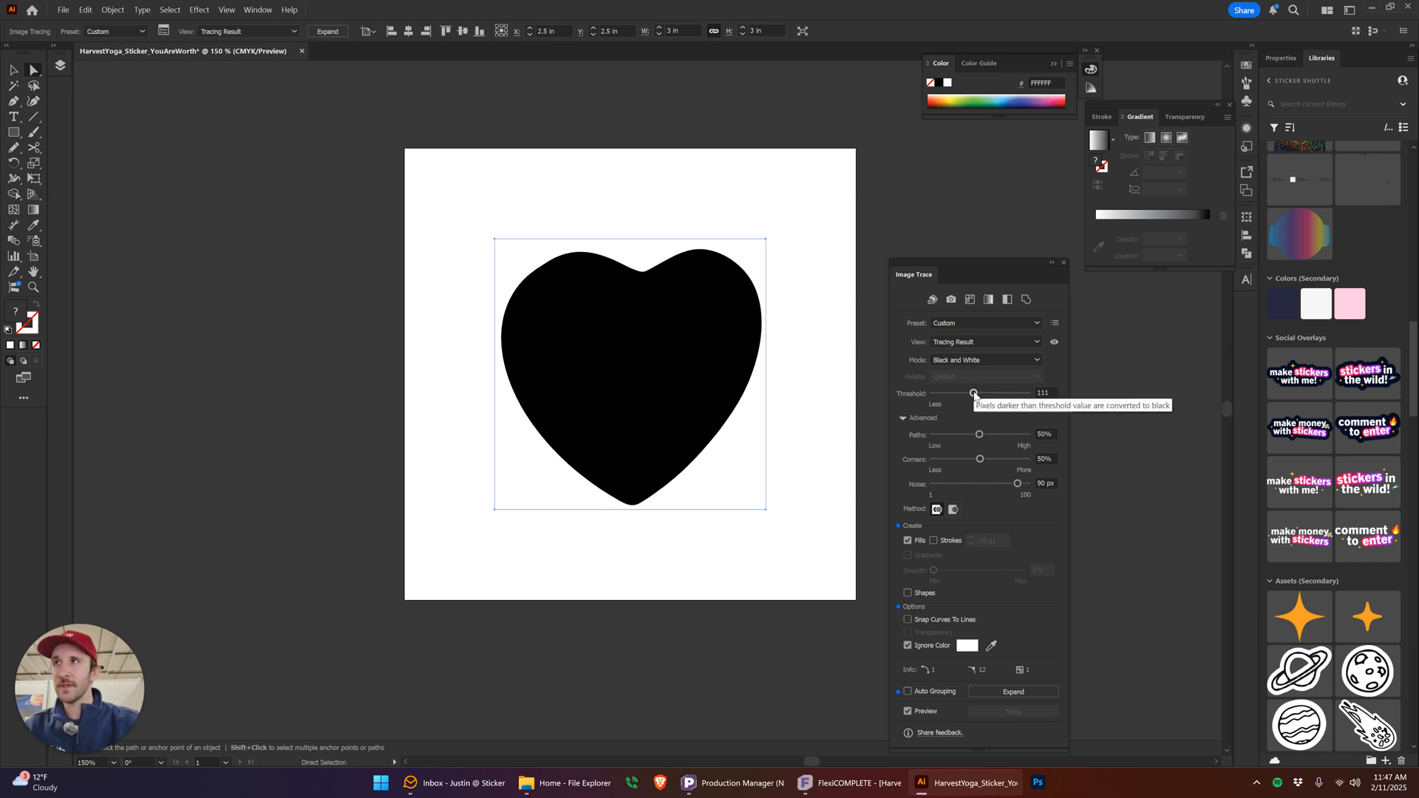
Try a low tracing threshold on the heart, and set the threshold to 240 for a solid silhouette
drag(975, 394, 958, 393)
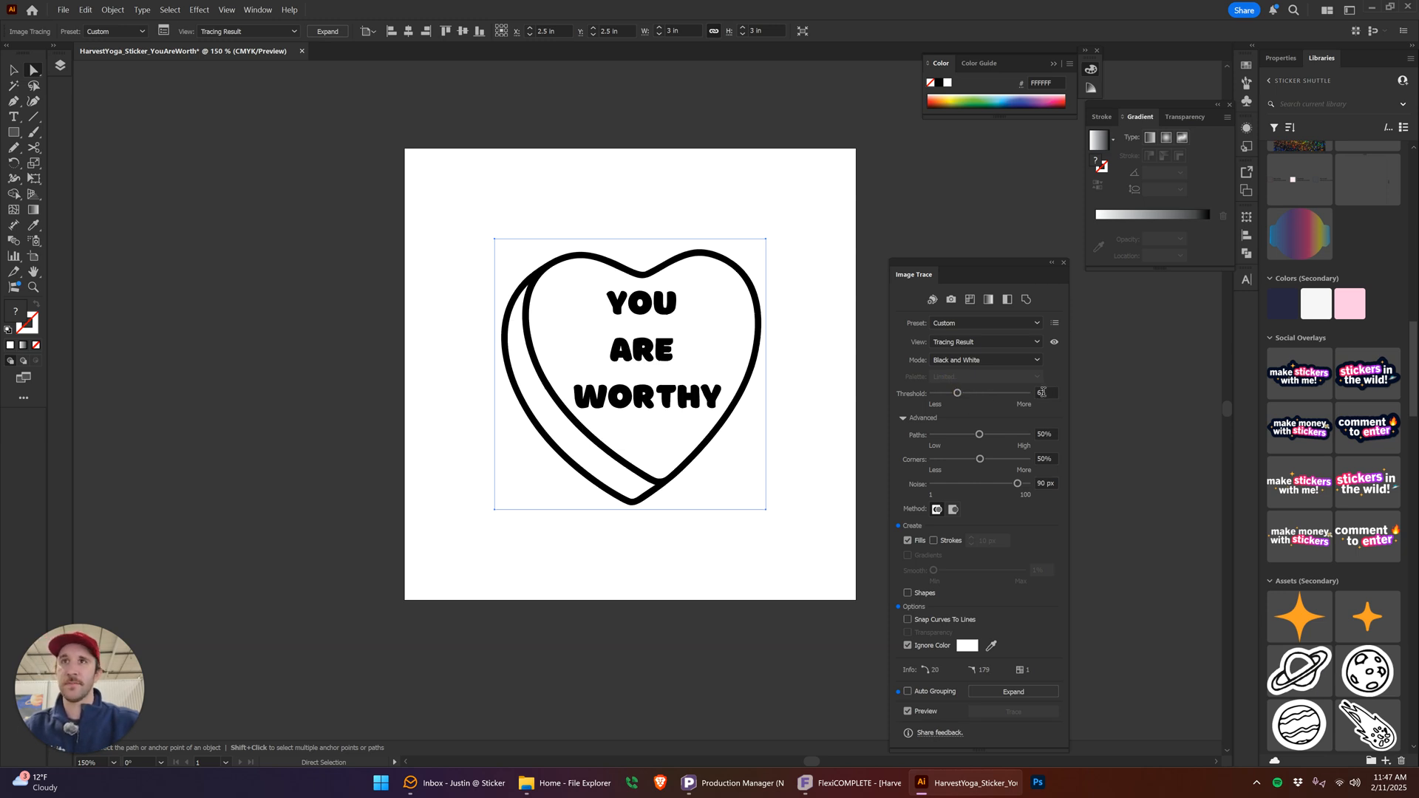
click(958, 394)
text(240)
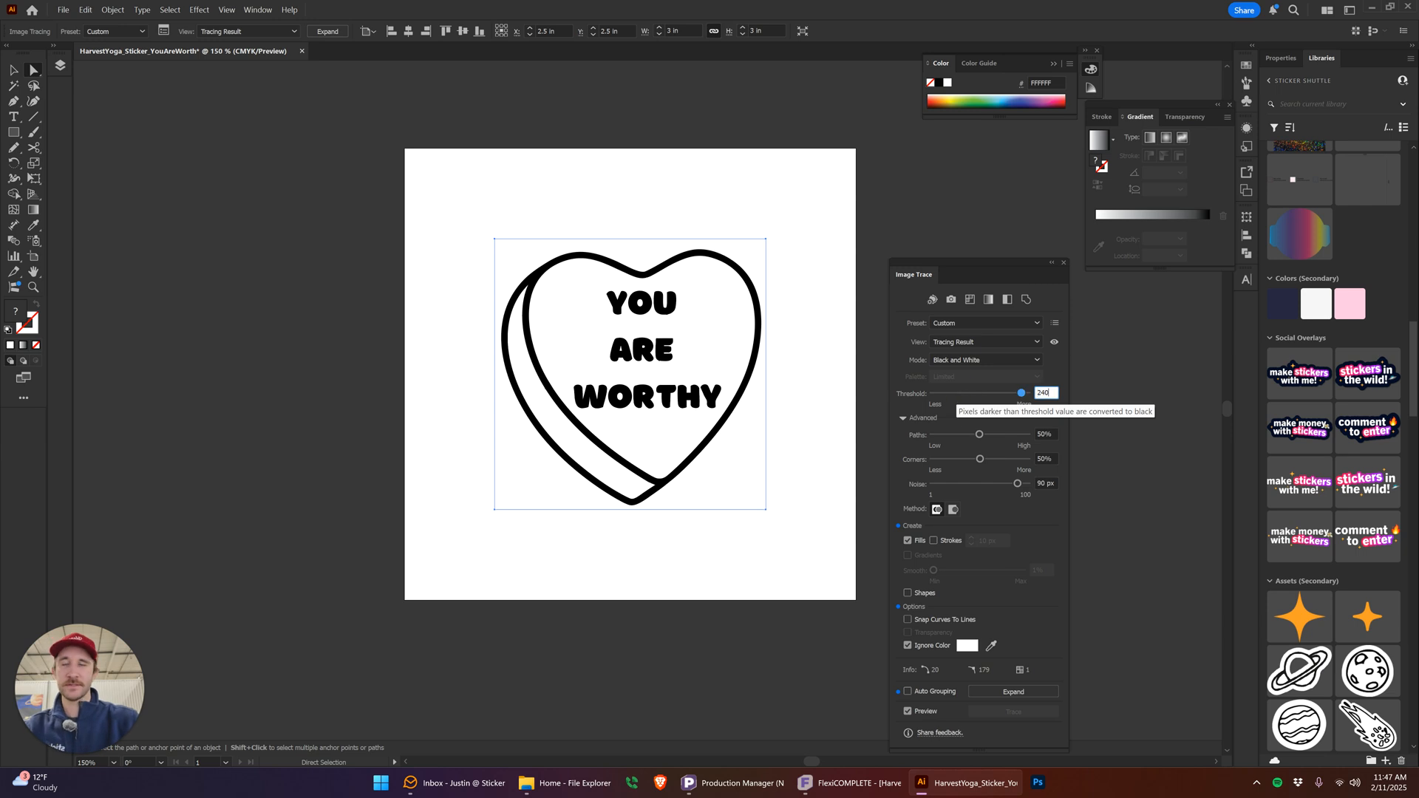
key(Tab)
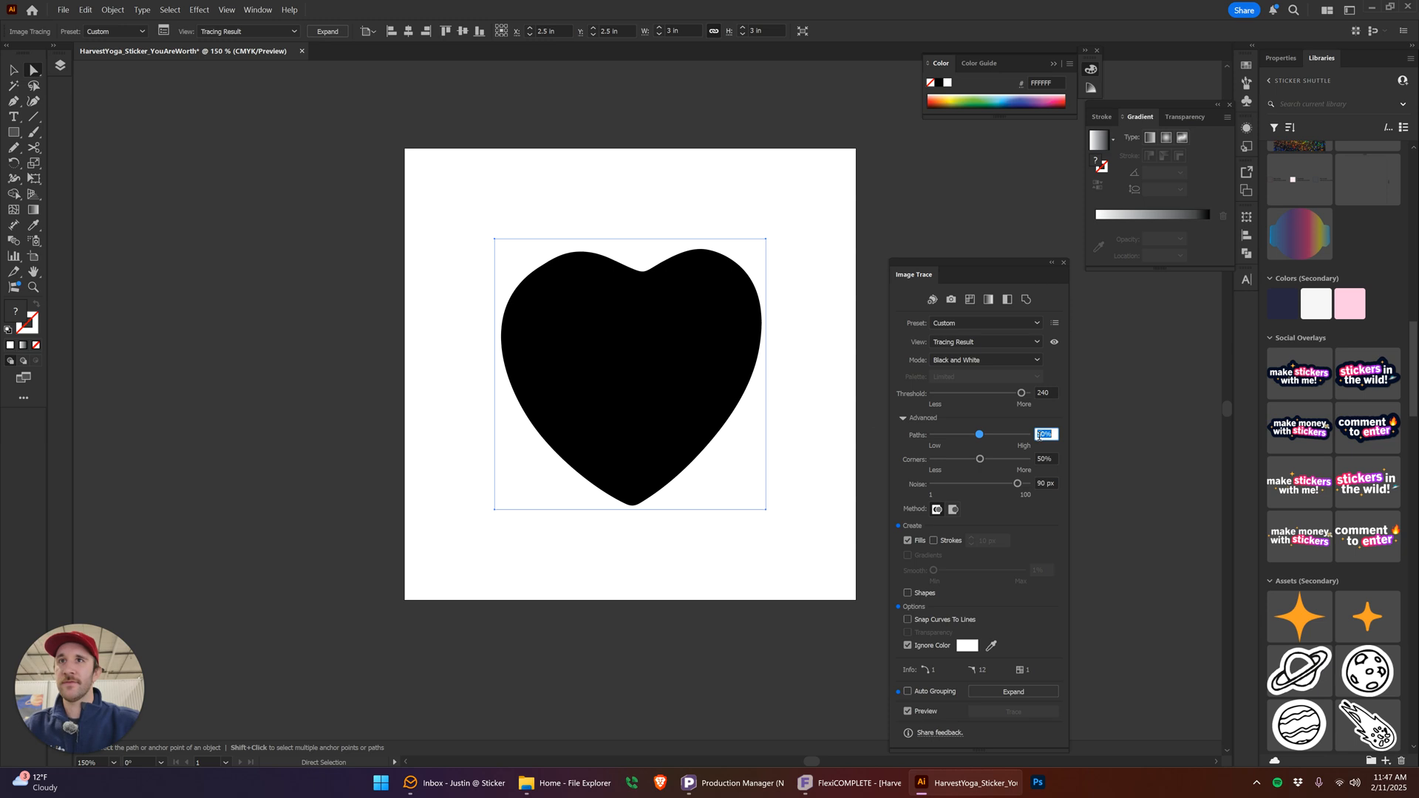
Expand the traced silhouette into a vector shape and try moving it off the artboard, undoing each move
click(328, 31)
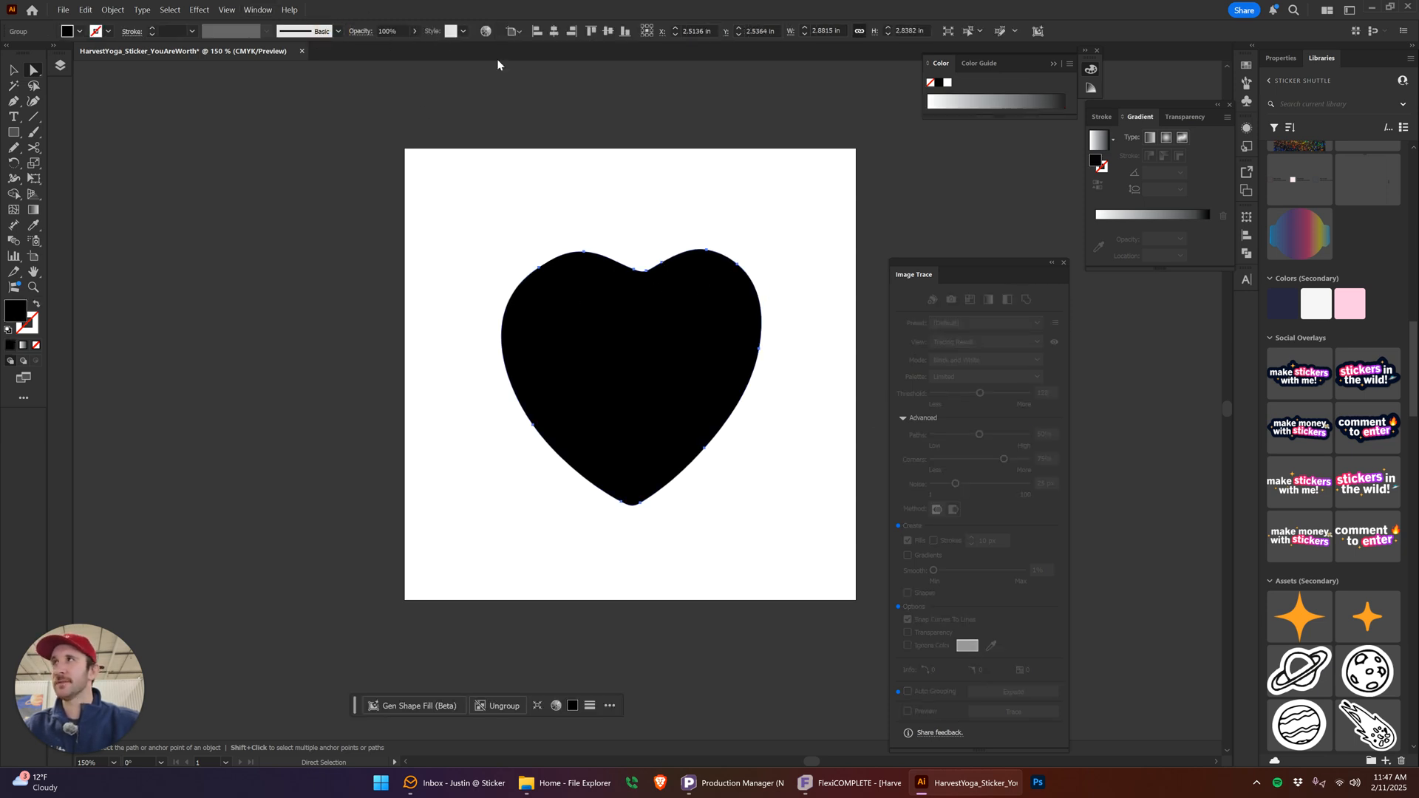
key(v)
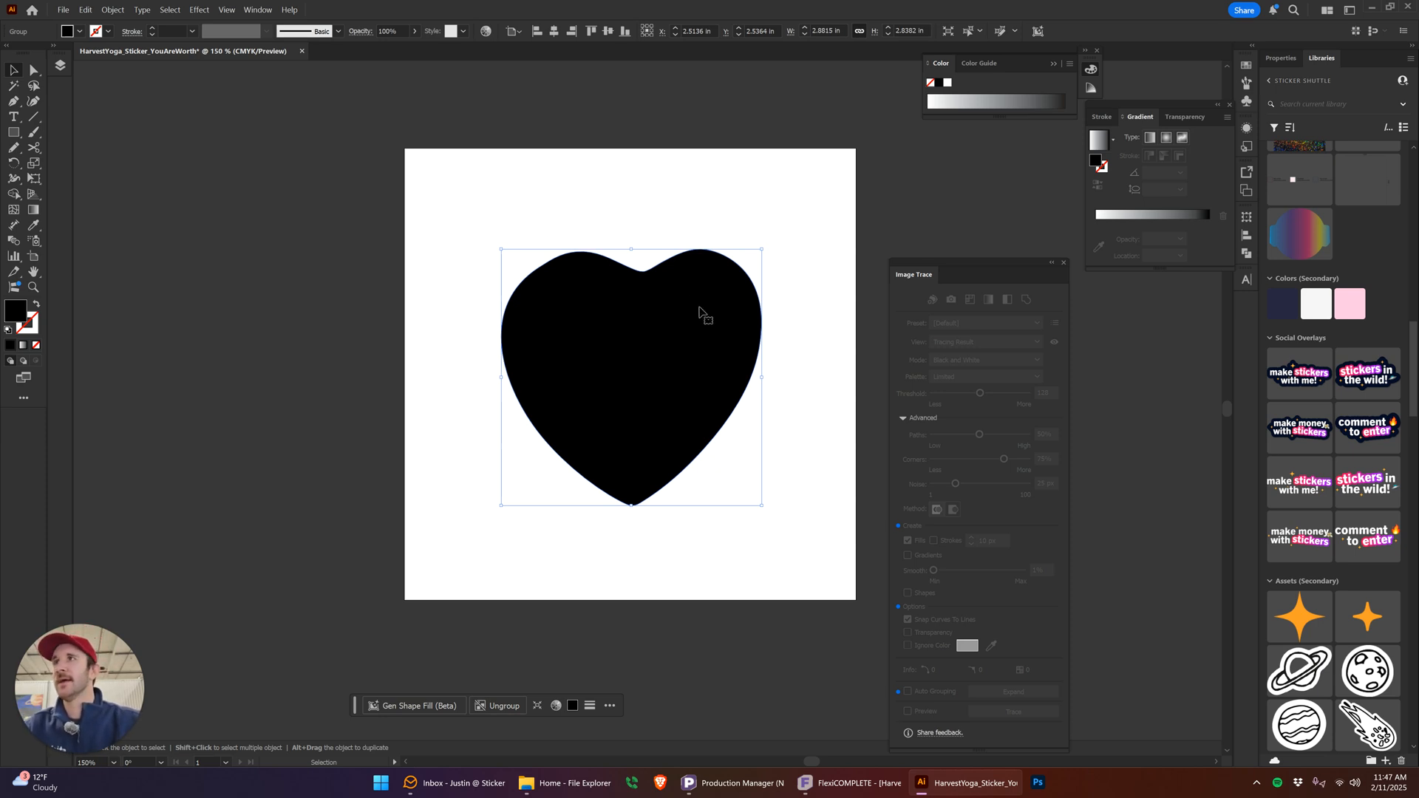
drag(668, 378, 757, 382)
key(ctrl+z)
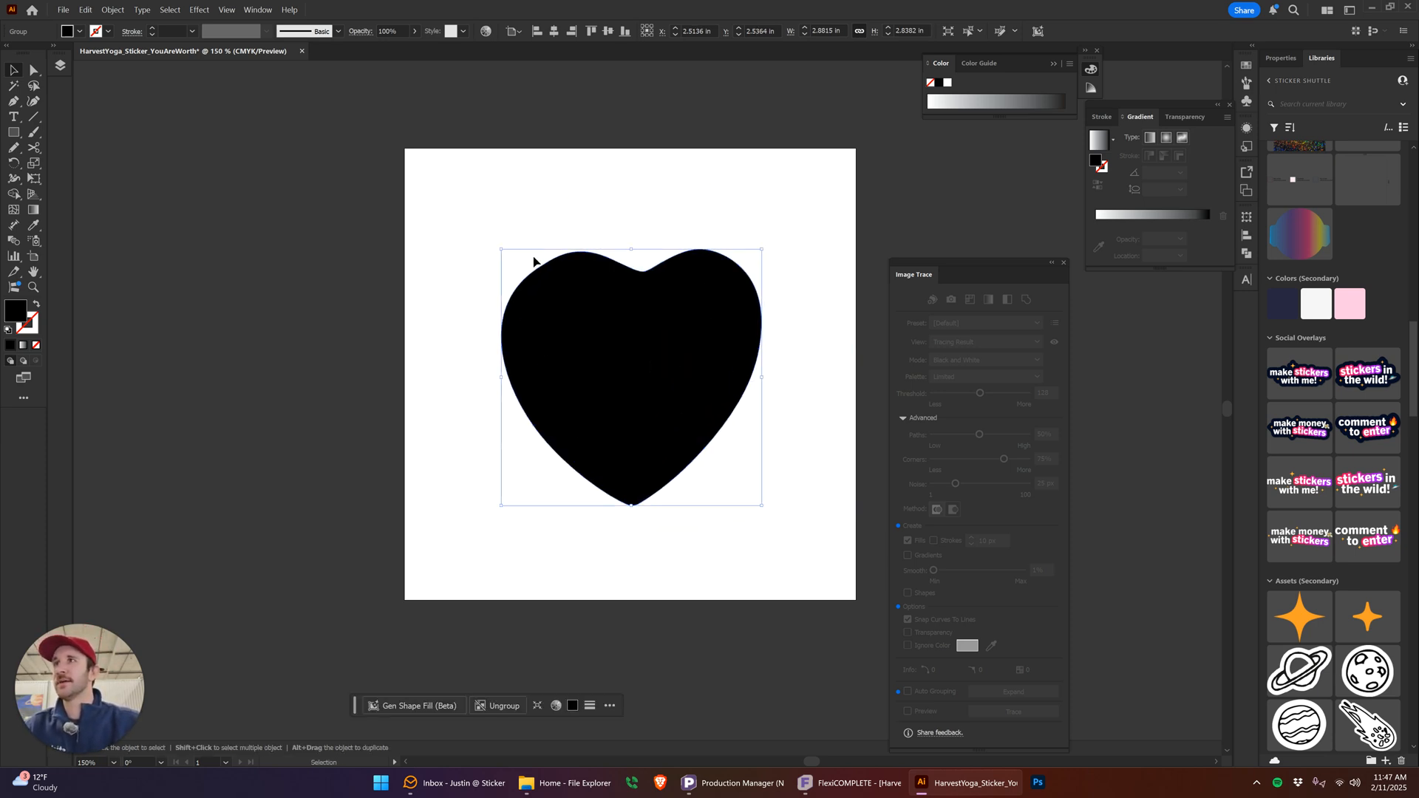
drag(672, 354, 372, 426)
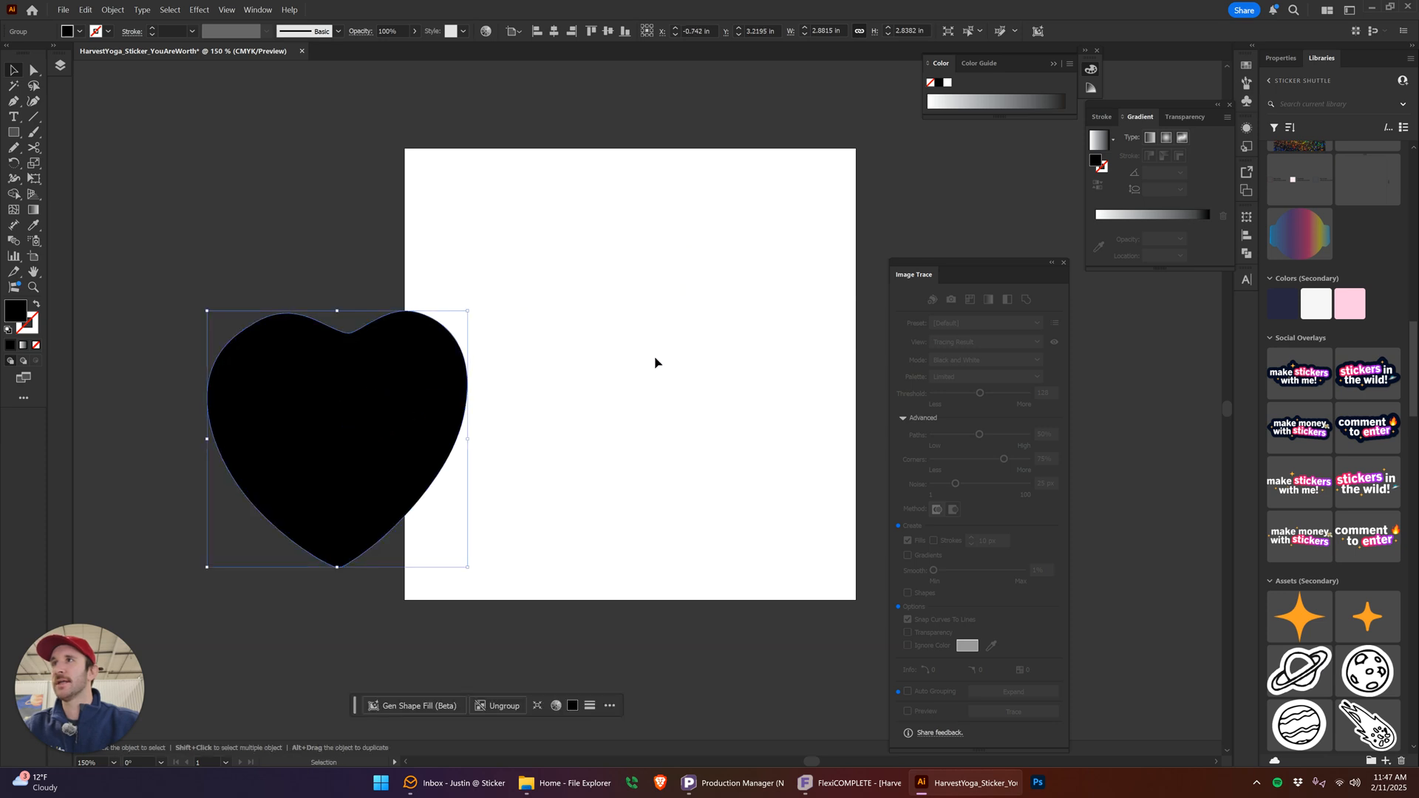
key(ctrl+z)
drag(667, 418, 286, 406)
key(ctrl+z)
drag(614, 370, 601, 380)
key(ctrl+z)
Undo the expansion and the image trace to restore the original heart image
key(a)
key(ctrl+z)
key(ctrl+z)
key(ctrl+shift+z)
key(ctrl+z)
key(v)
mouse_move(586, 339)
mouse_down()
mouse_move(459, 371)
mouse_move(573, 381)
mouse_up()
key(ctrl+z)
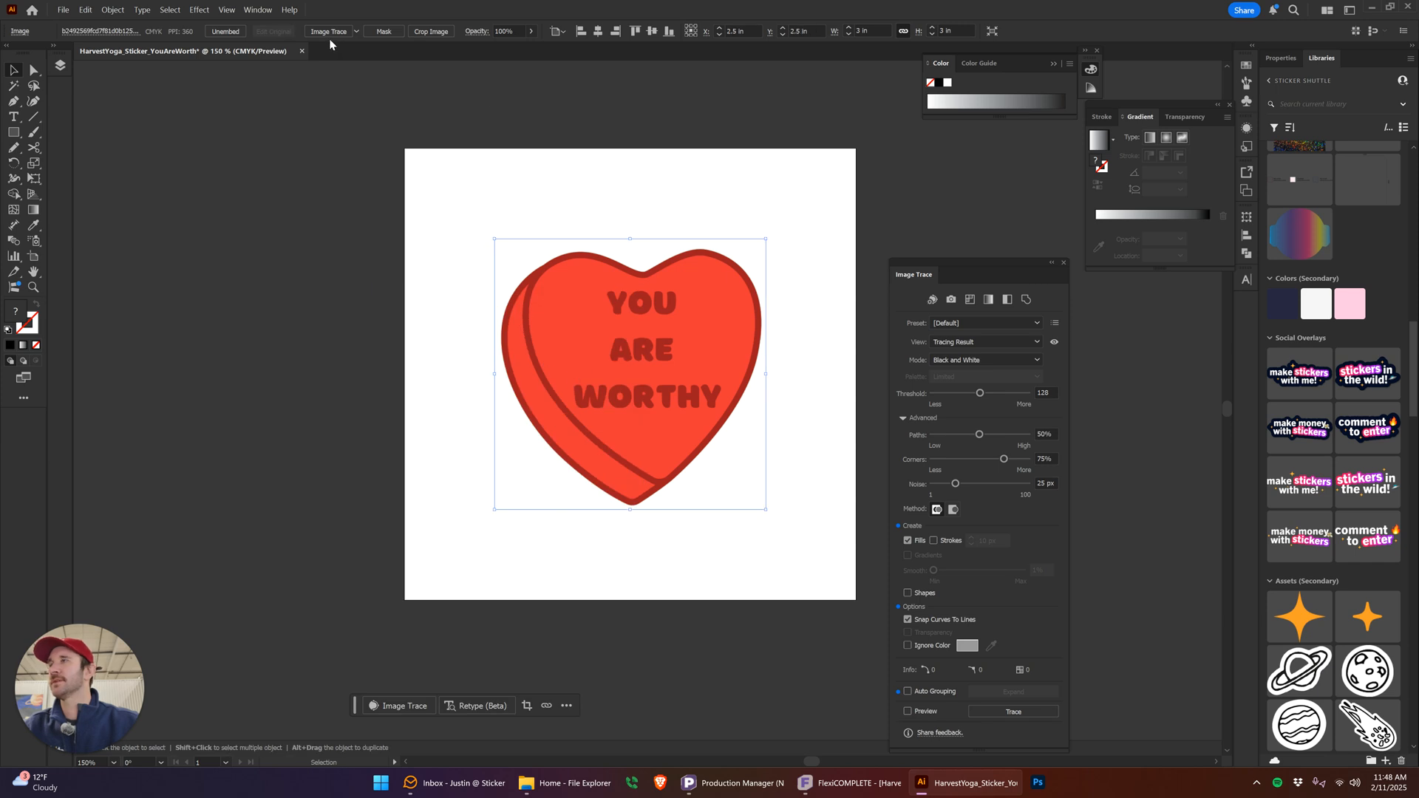
Duplicate the heart image in place, trace the copy with the Silhouettes preset, and expand it into a vector shape
click(357, 32)
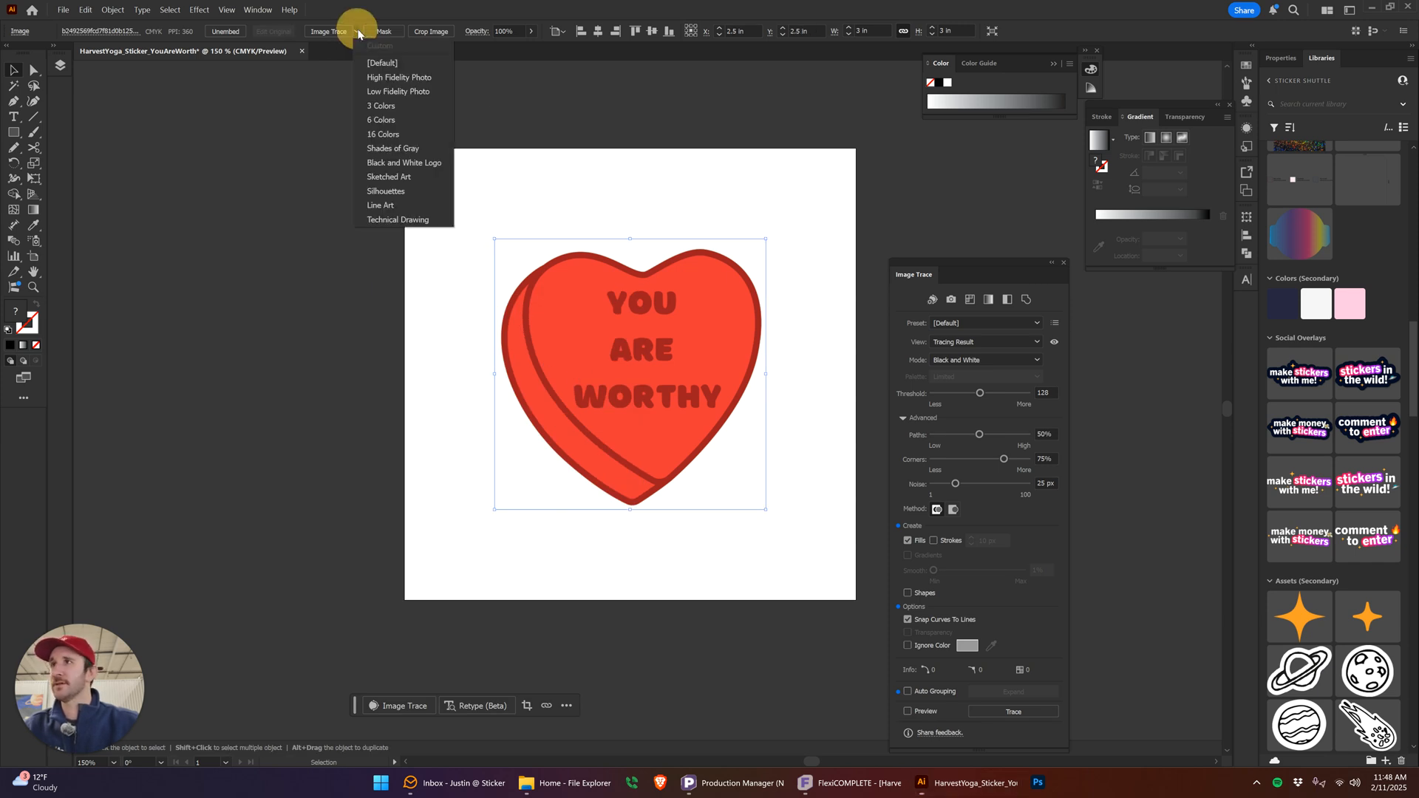
click(643, 190)
mouse_move(611, 333)
mouse_down()
mouse_move(551, 363)
mouse_move(611, 333)
mouse_up()
click(357, 32)
click(385, 192)
click(333, 30)
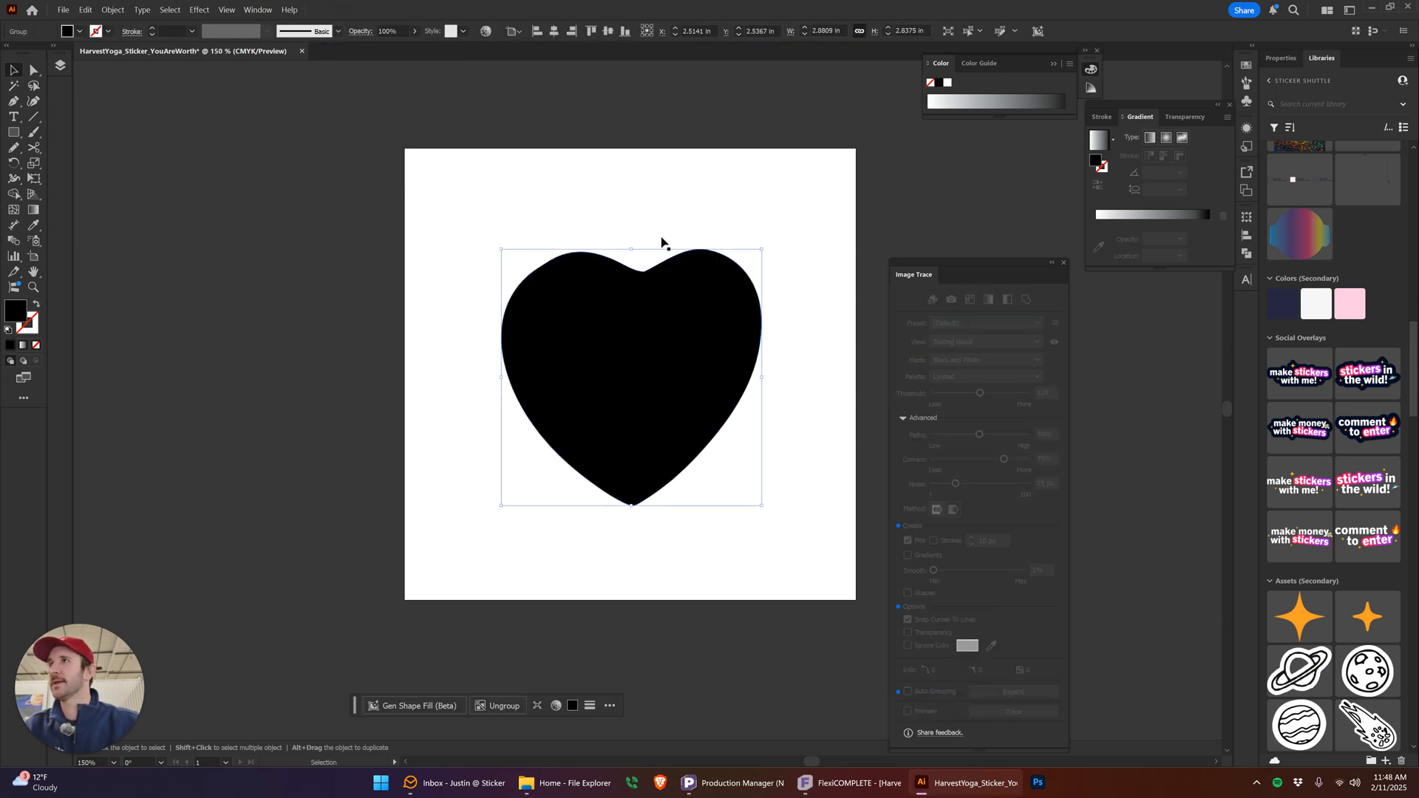
Turn the black heart silhouette into an unfilled outline with a black 1 pt stroke
click(120, 11)
mouse_move(219, 363)
click(634, 342)
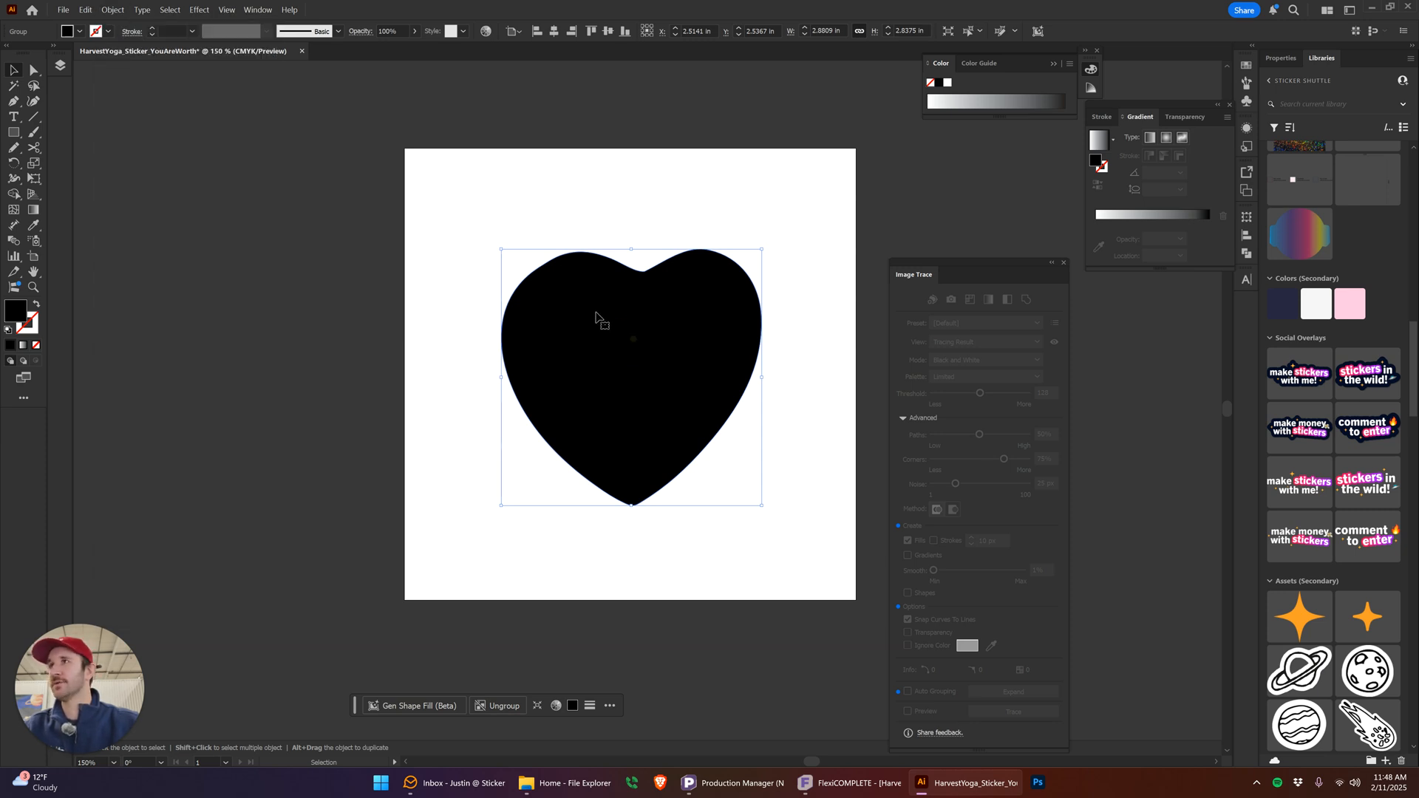
key(ctrl+z)
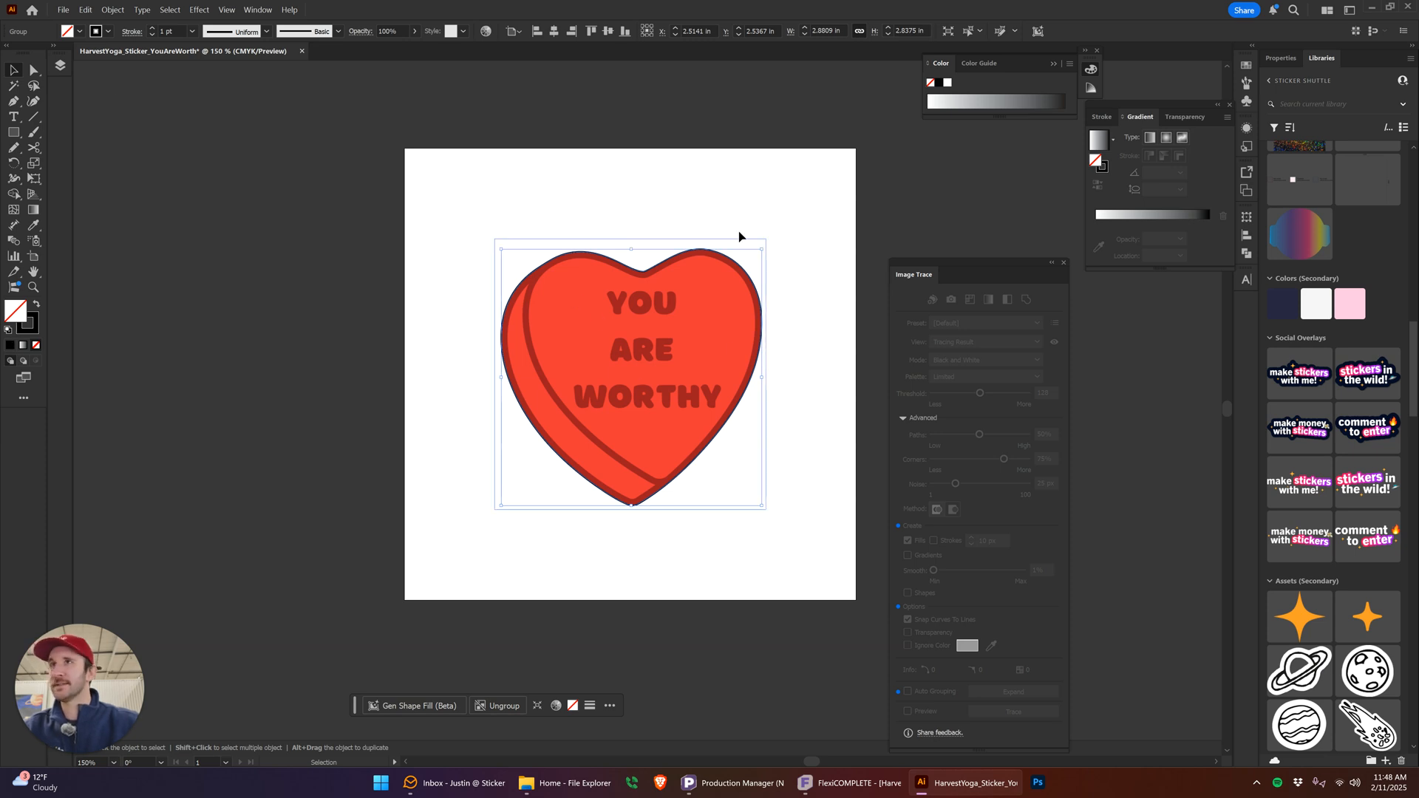
Ungroup the traced heart outline so its path sits directly in Layer 1 above the image
scroll(1407, 673, down, 10)
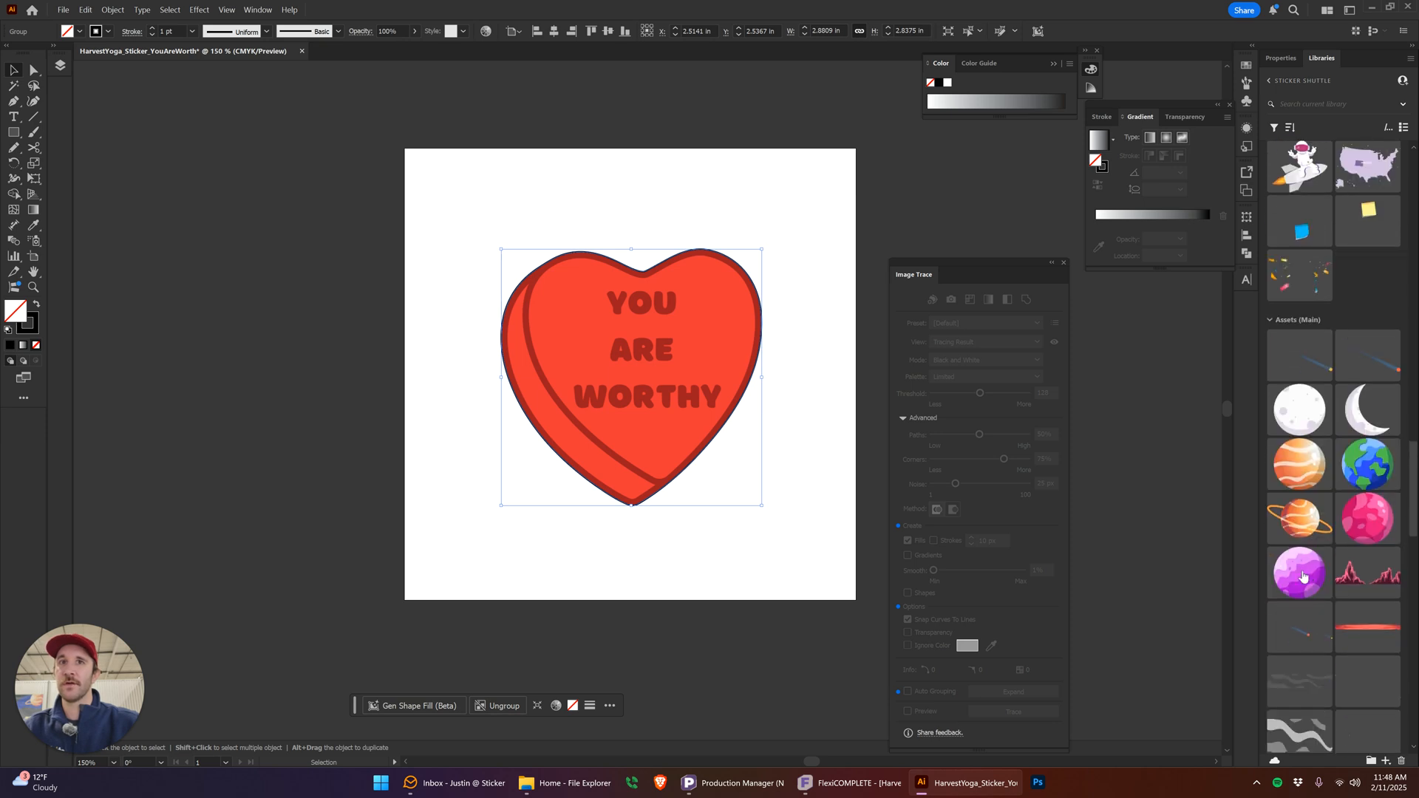
click(60, 65)
click(114, 102)
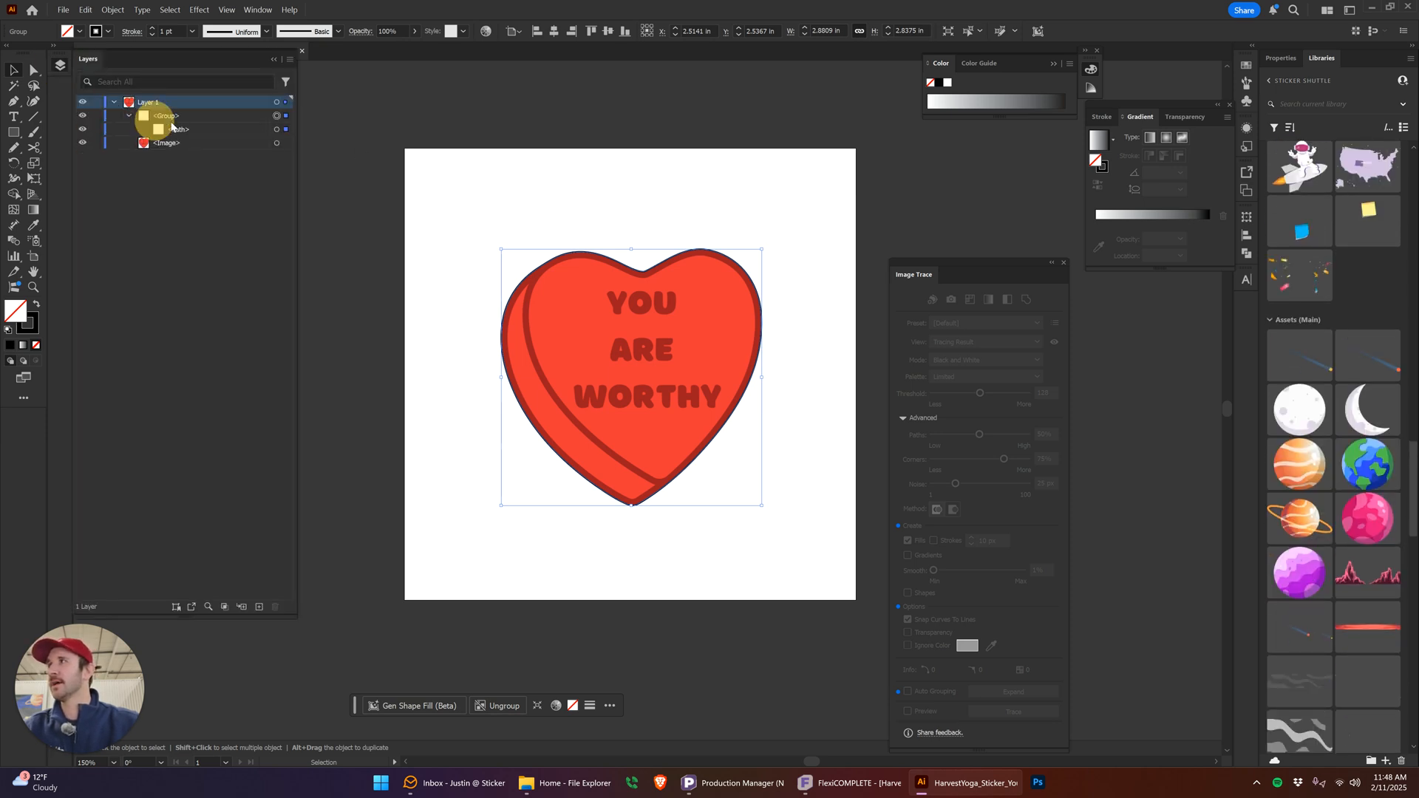
click(165, 112)
key(ctrl+shift+g)
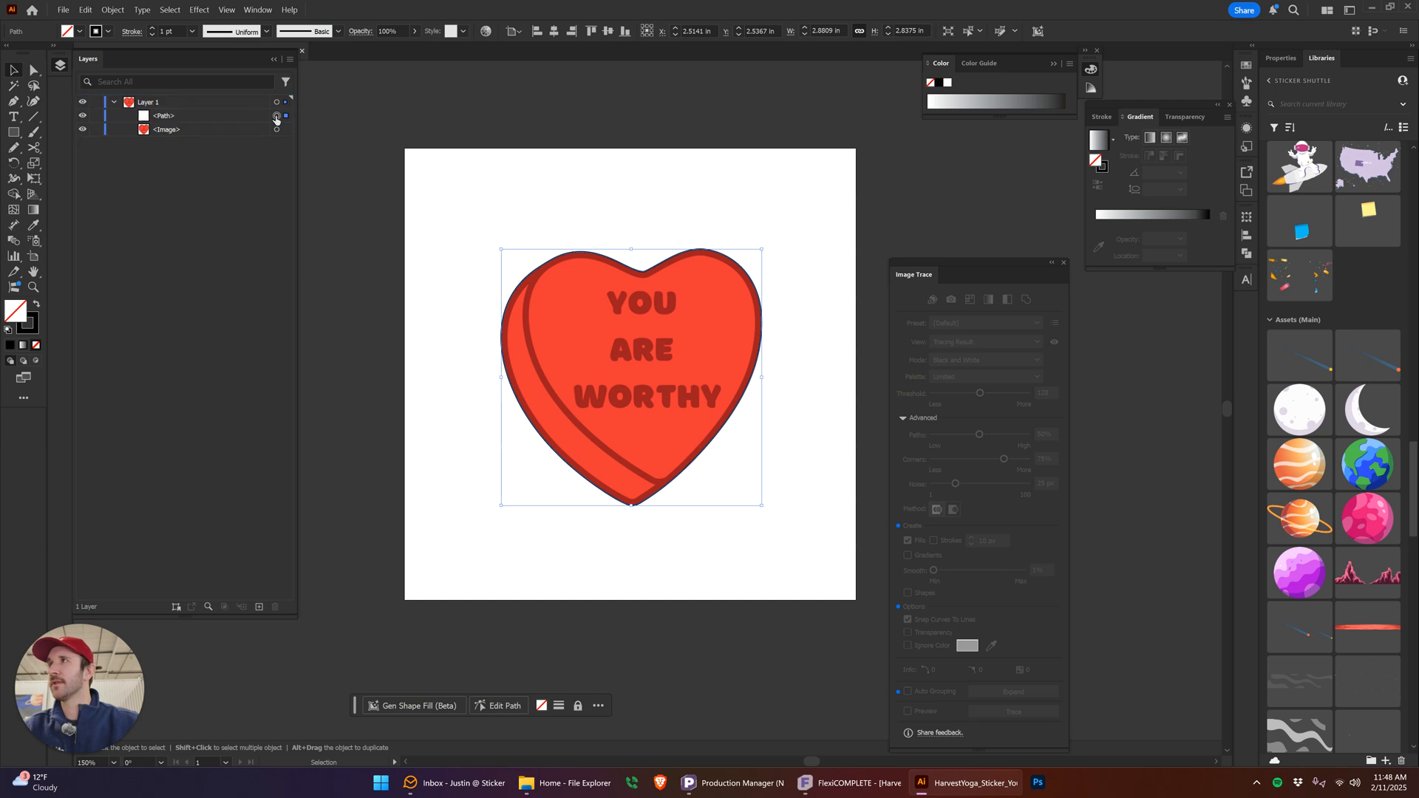
Apply the CutContour spot color from the library's Proofing group to the heart path's stroke
double_click(30, 325)
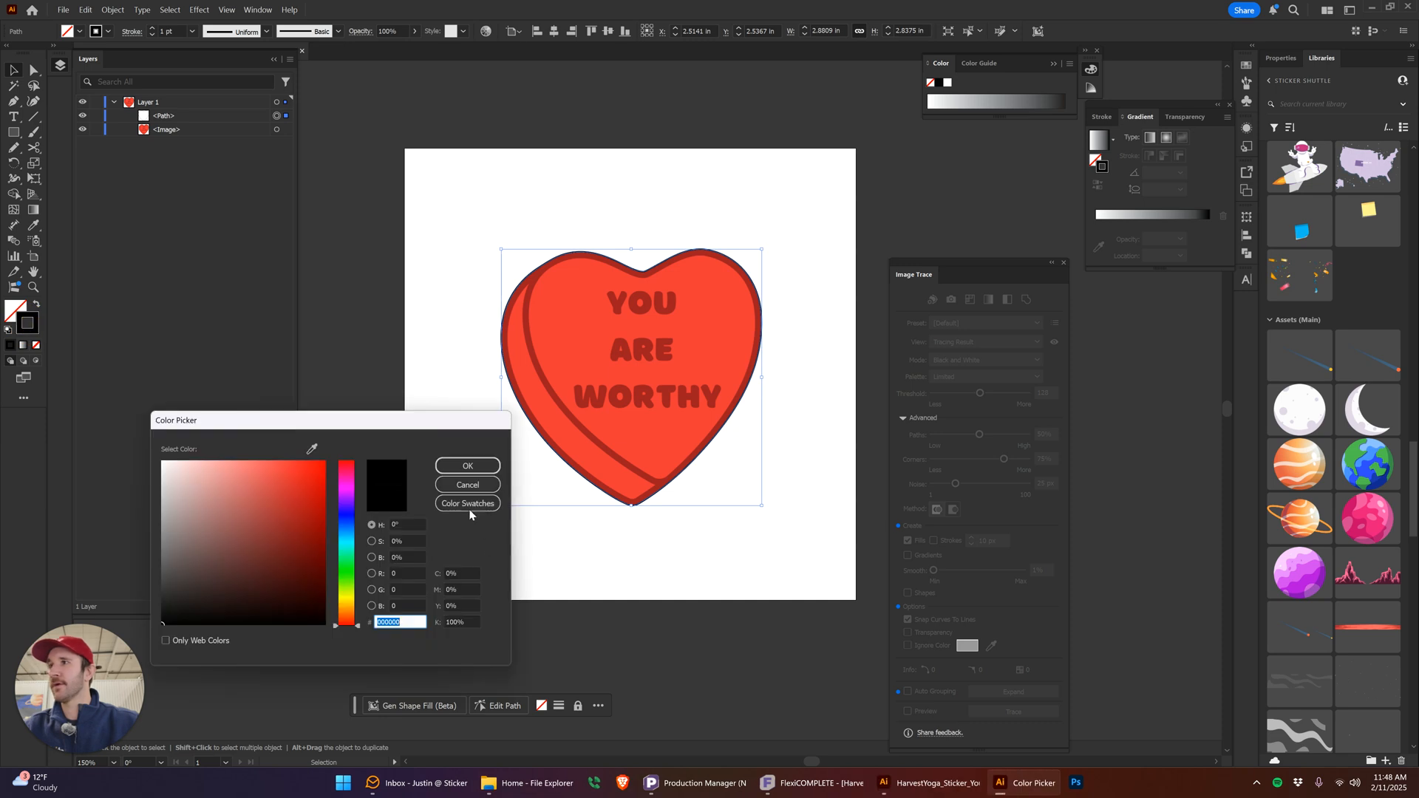
click(468, 466)
scroll(1312, 421, down, 15)
scroll(1335, 433, up, 10)
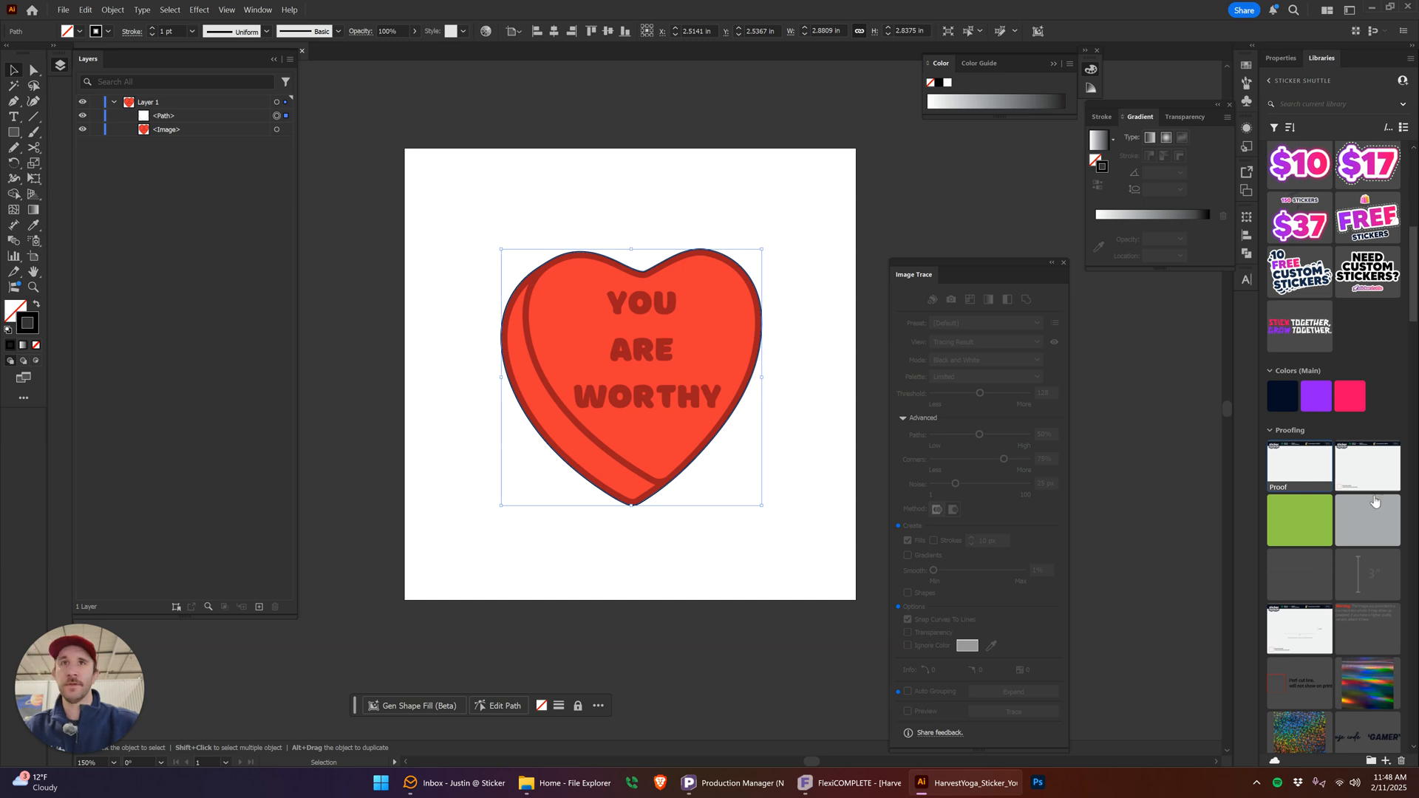
click(1316, 526)
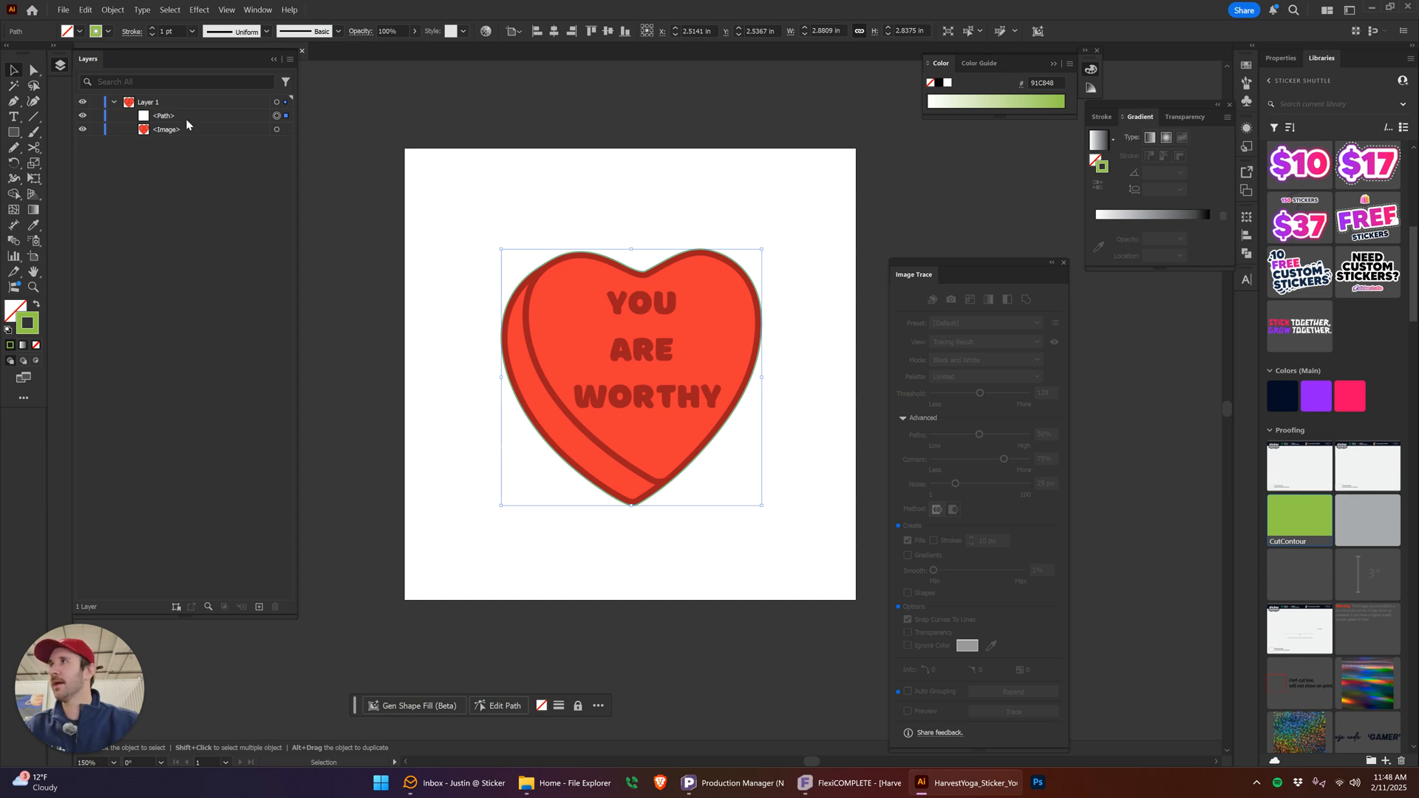
Try defining a new spot color swatch named CutContour from the stroke color, and discard it
click(108, 32)
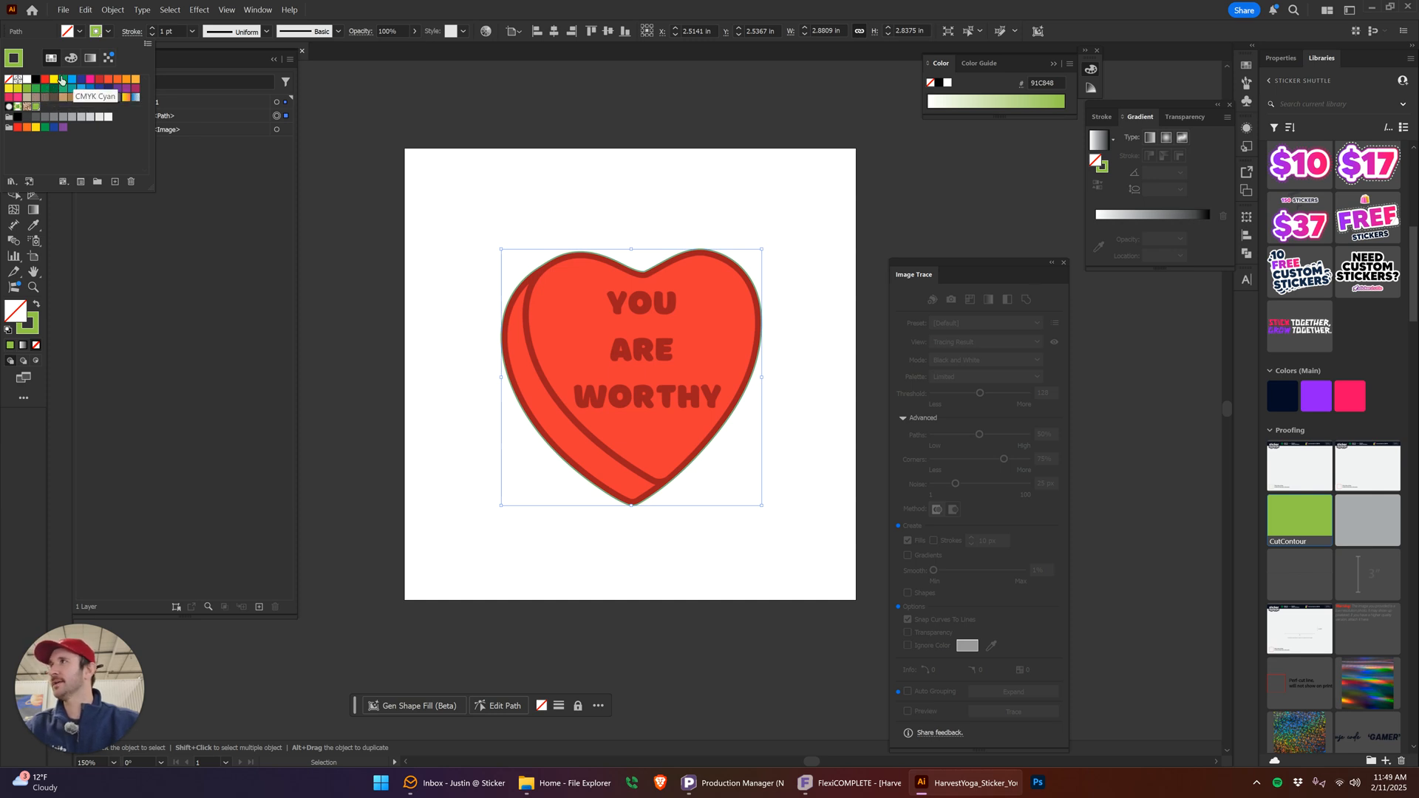
click(27, 321)
click(35, 332)
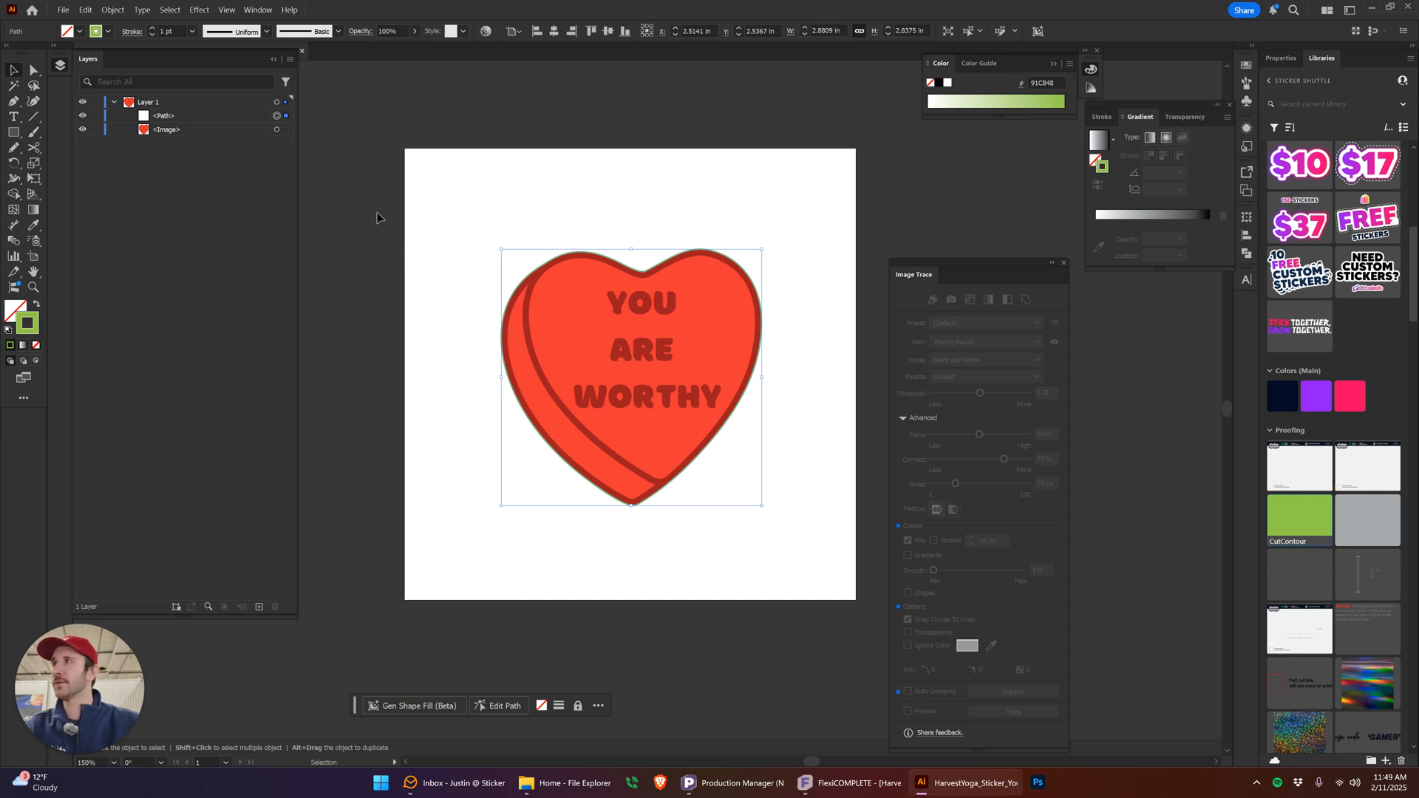
click(108, 31)
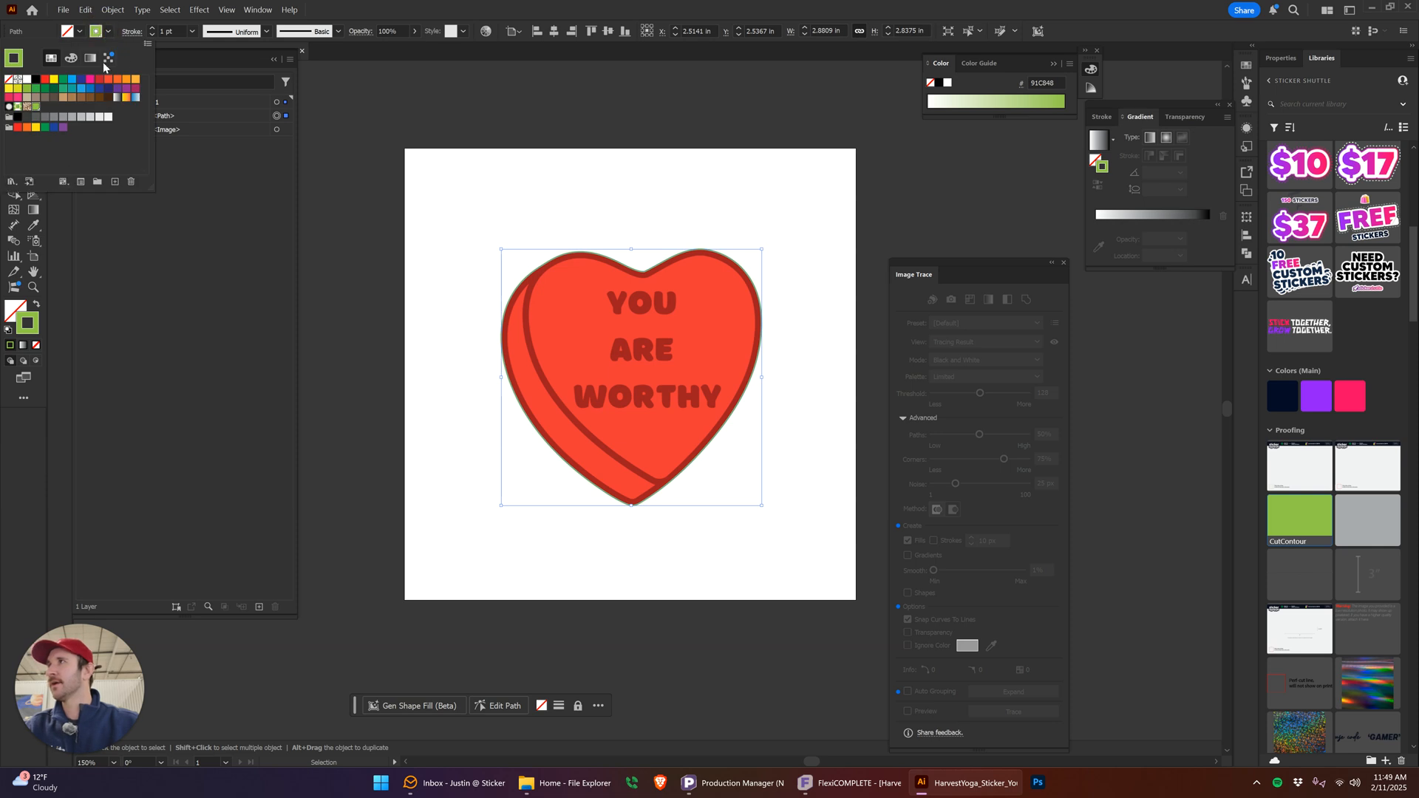
click(148, 44)
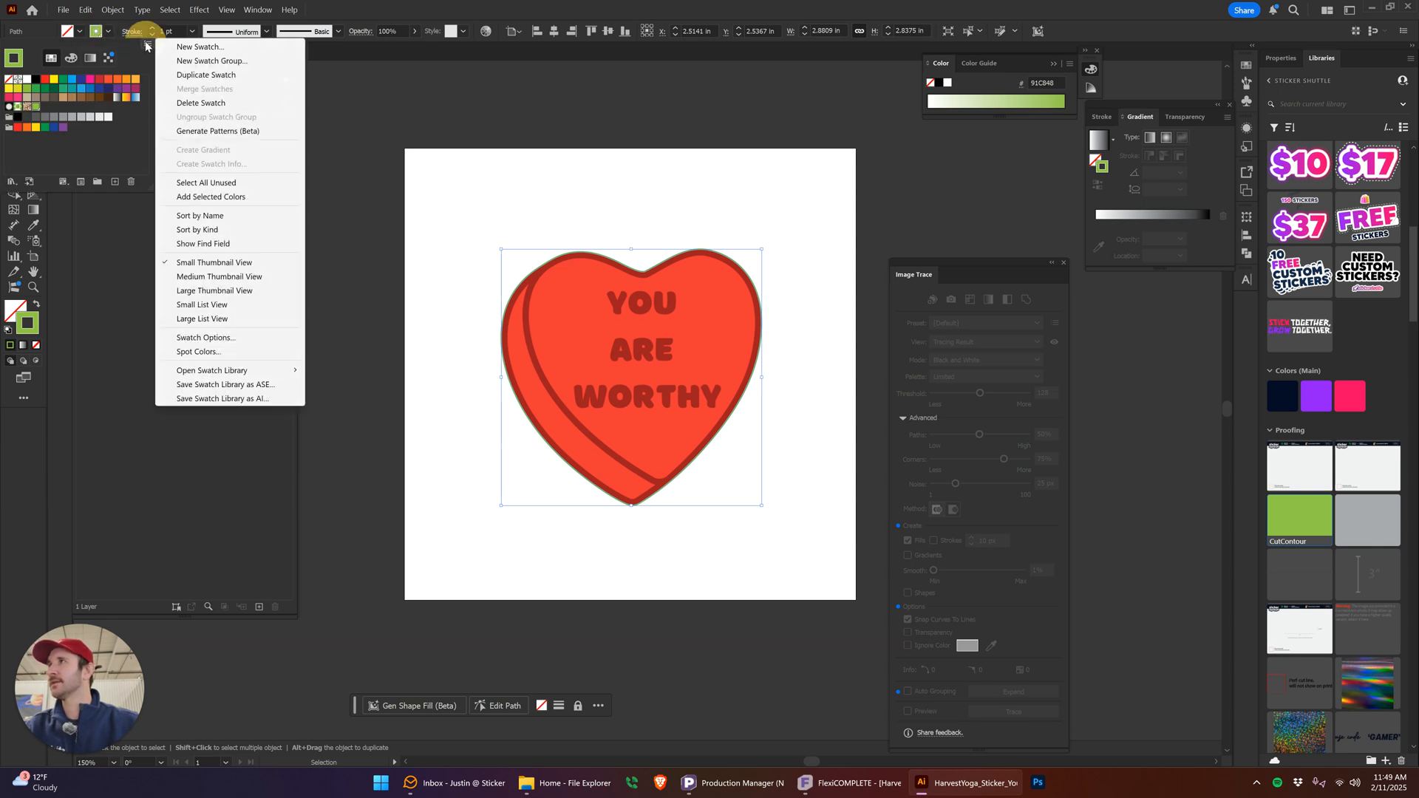
click(207, 47)
click(709, 283)
drag(716, 283, 1020, 317)
key(BackSpace)
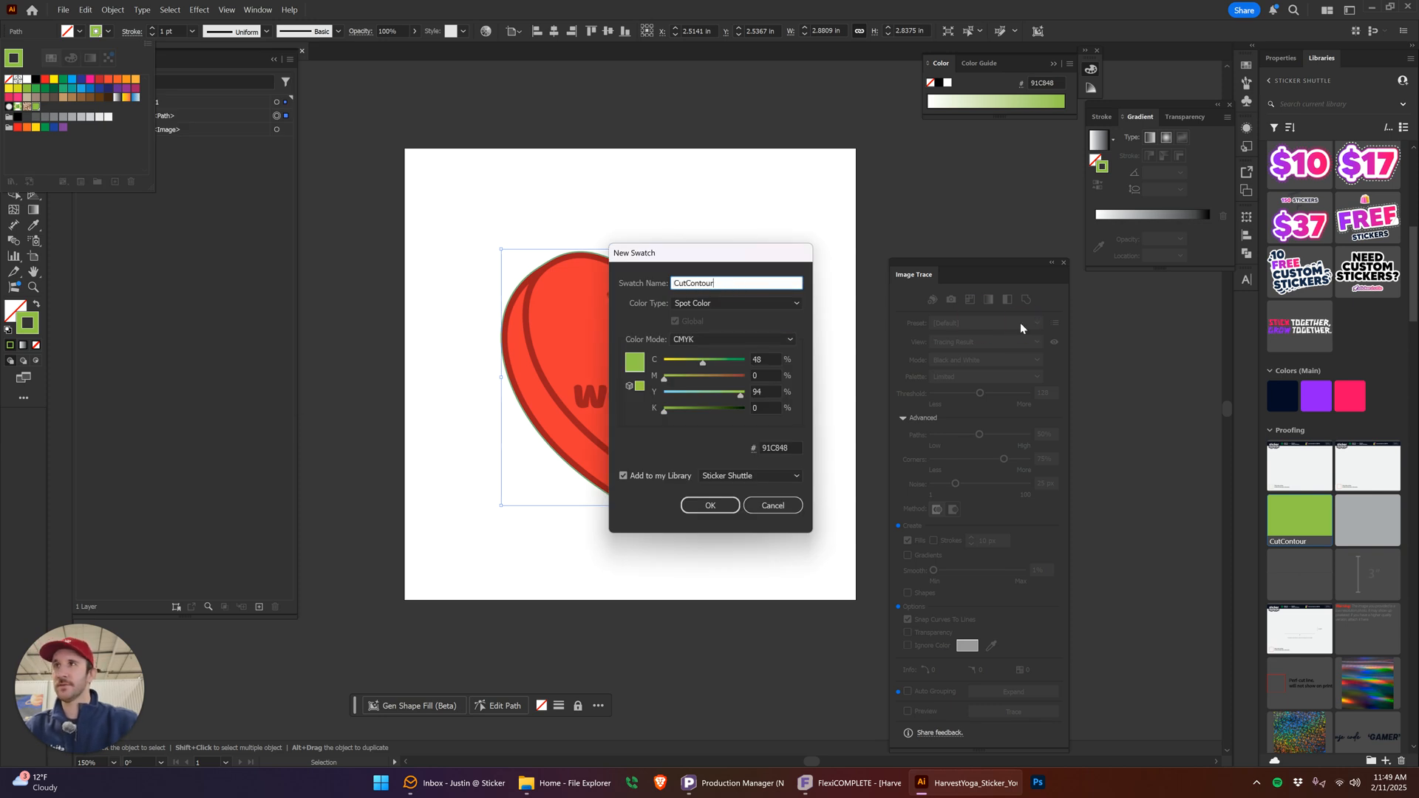
click(771, 505)
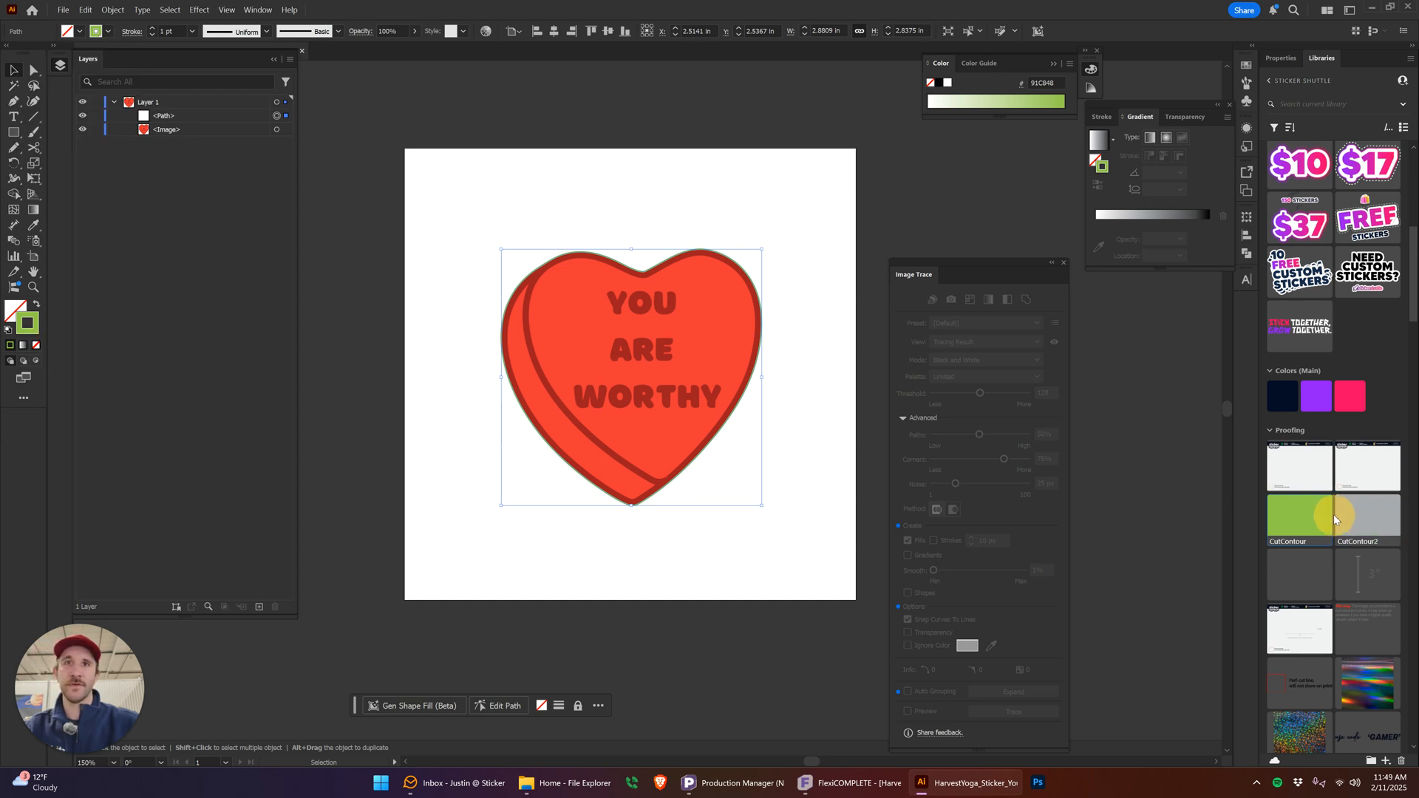
Inspect the heart path's stroke color values, view the Worthy sticker in FlexiCOMPLETE, and return to Illustrator
double_click(28, 323)
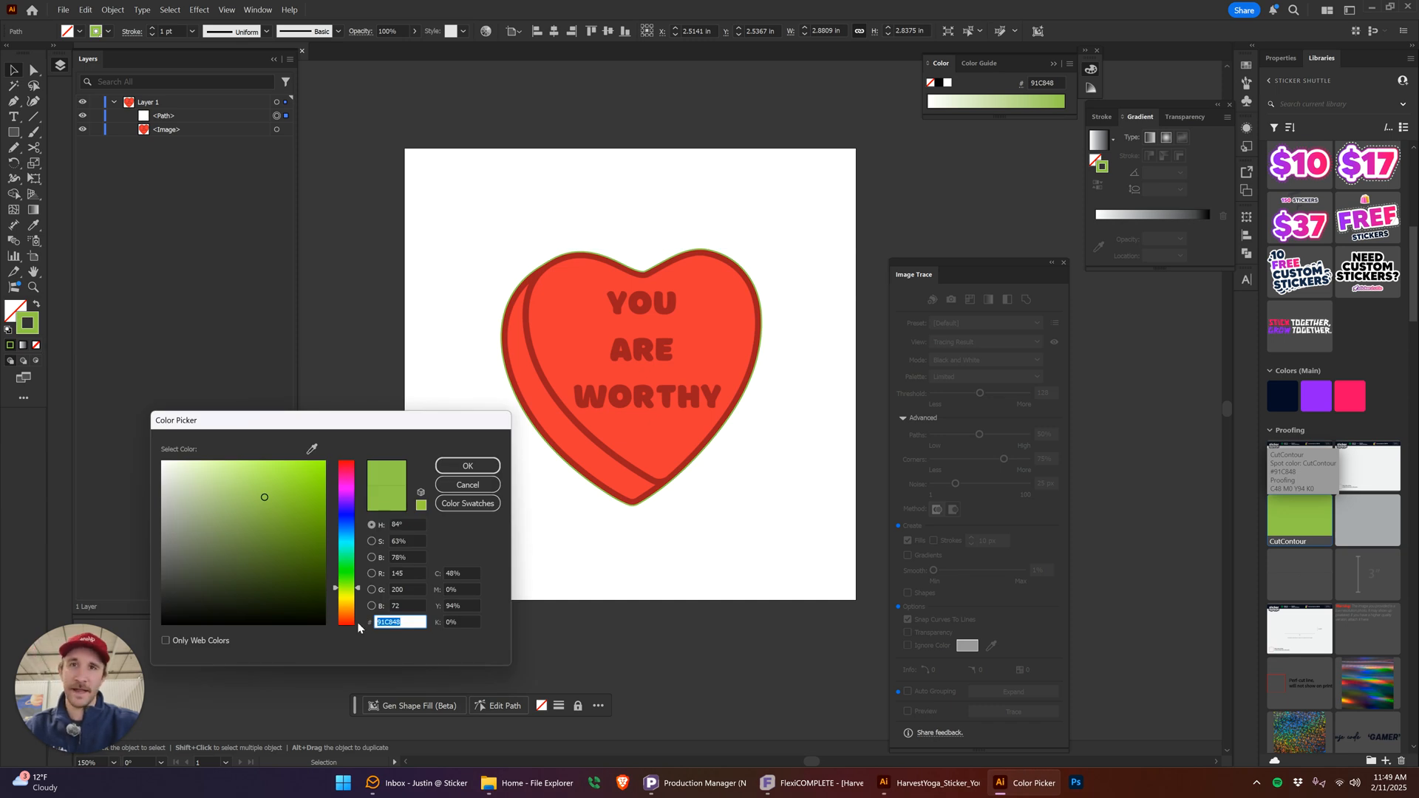
click(450, 485)
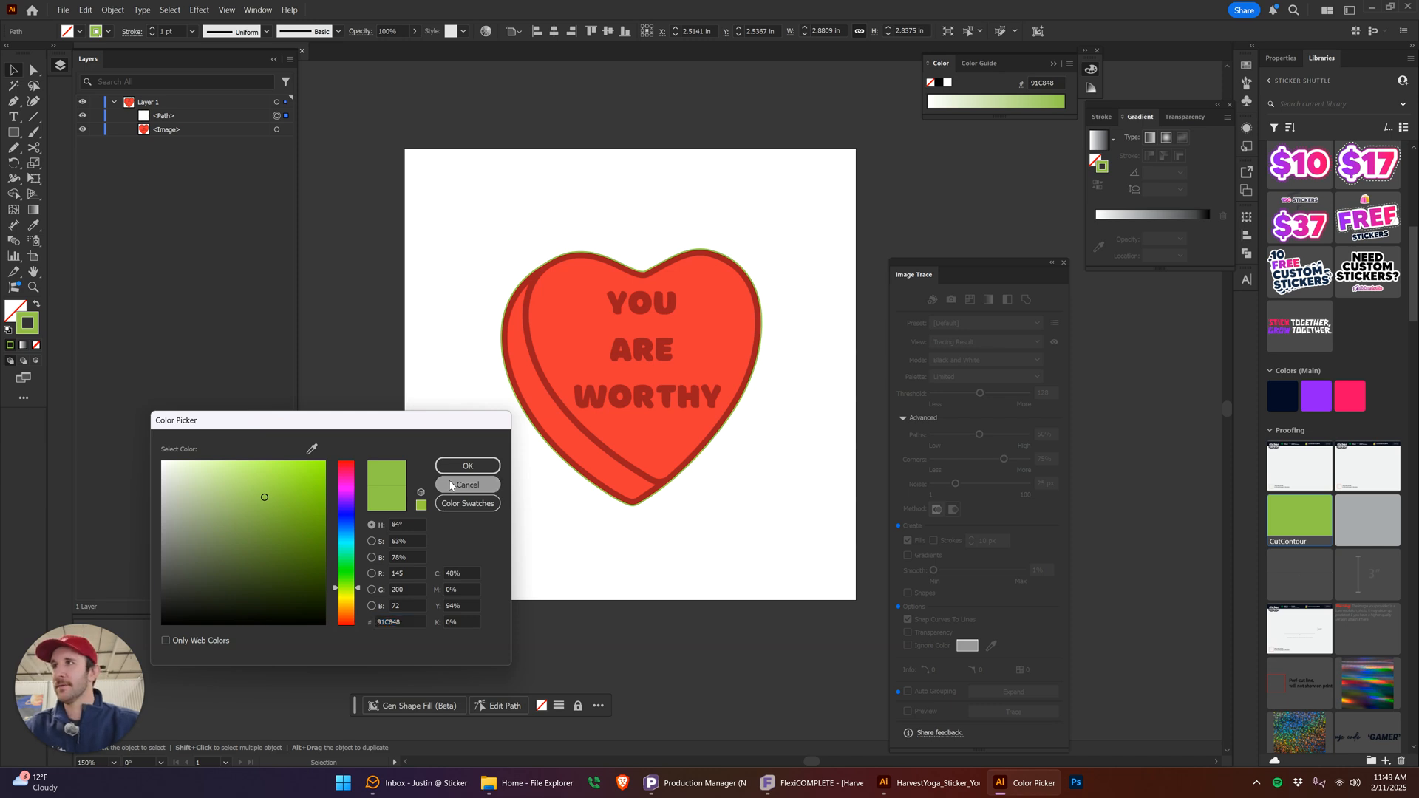
click(849, 788)
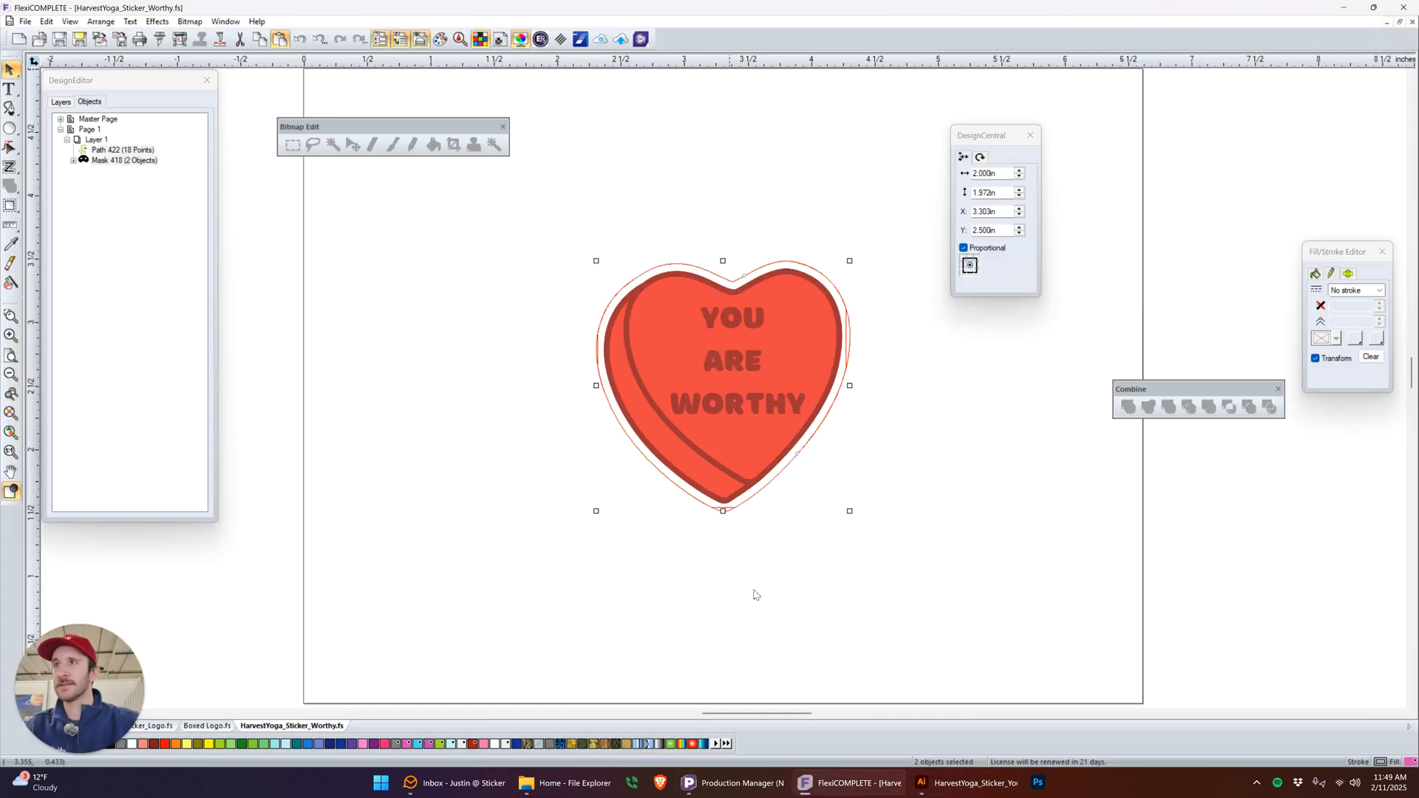
click(969, 783)
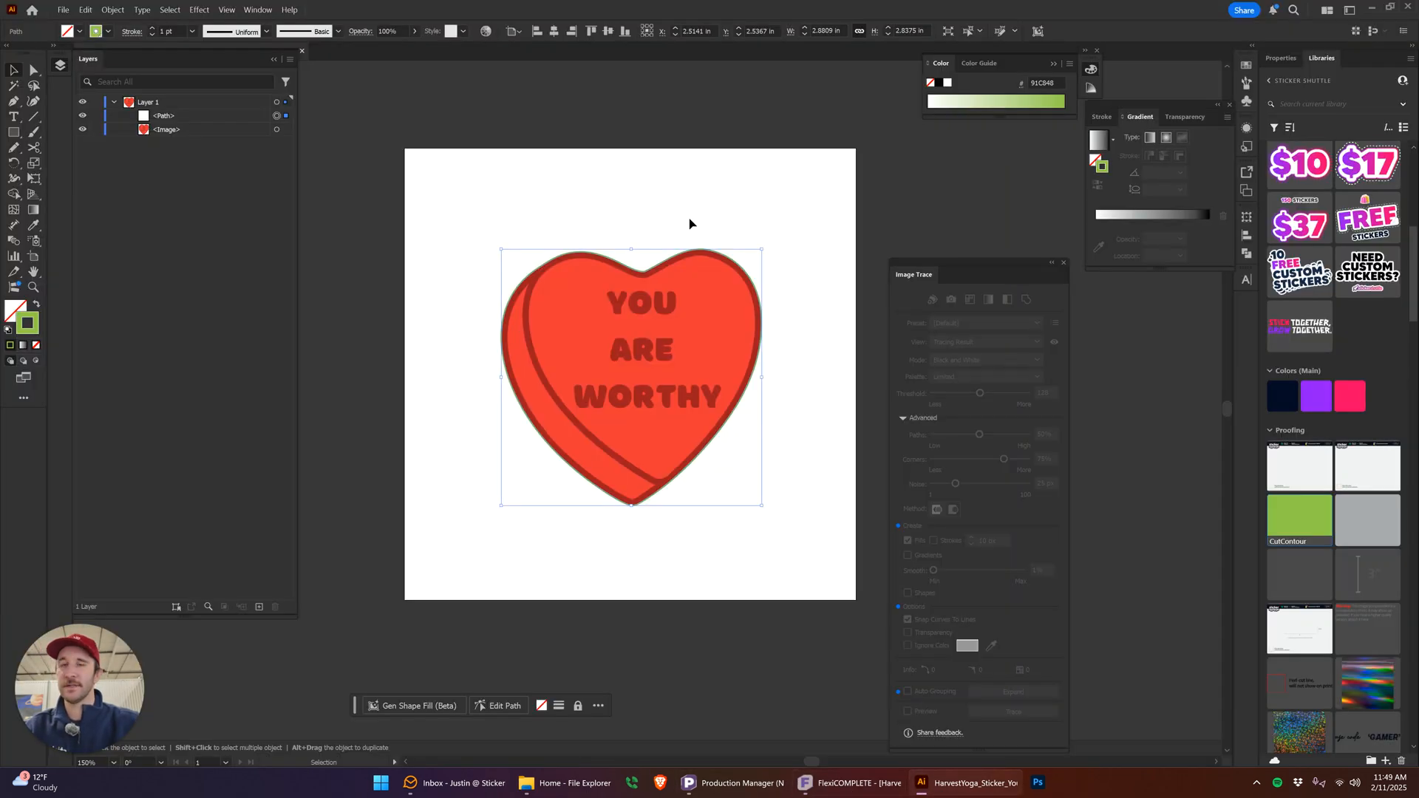
Start an Offset Path on the heart's CutContour path with preview on, and set its joins to Round
click(614, 221)
click(601, 307)
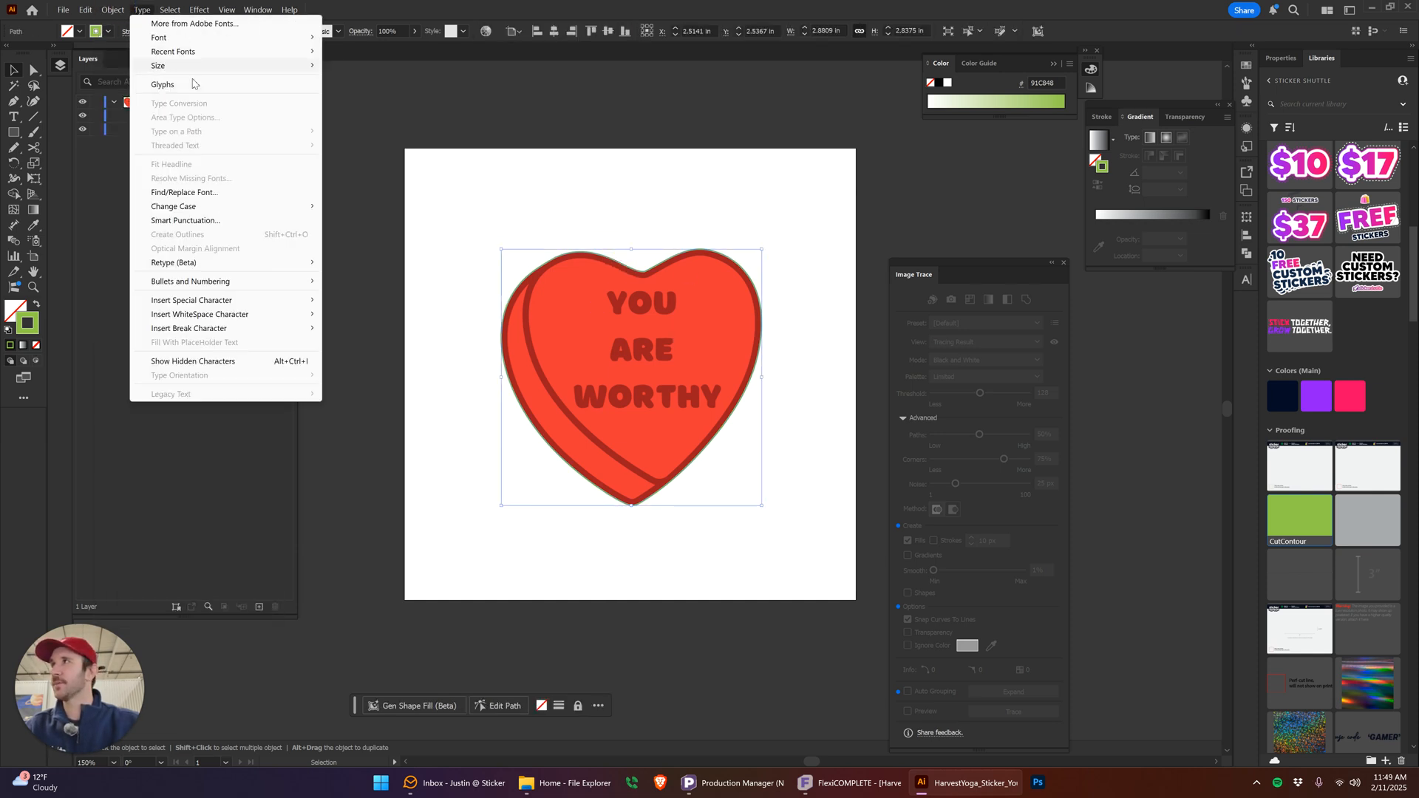
click(113, 9)
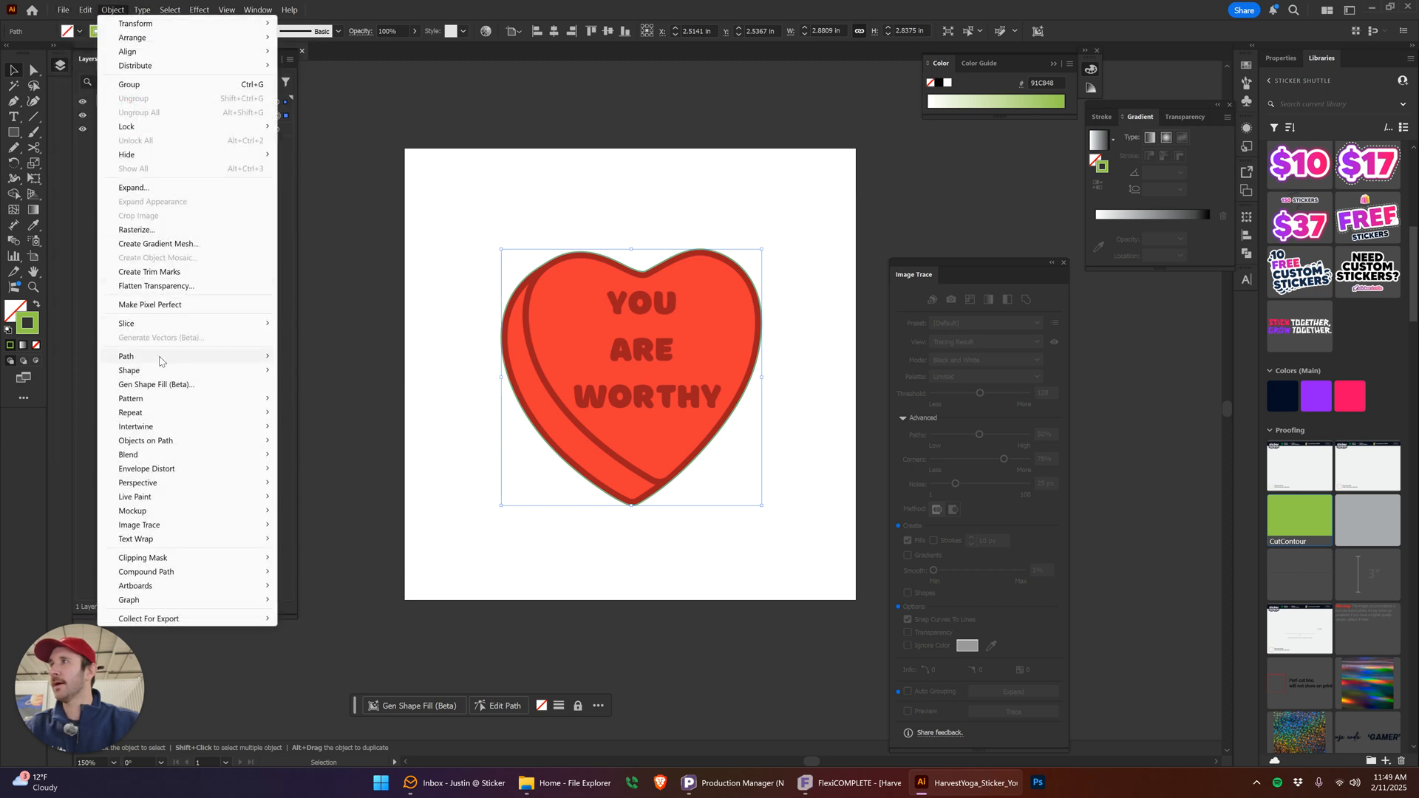
mouse_move(159, 361)
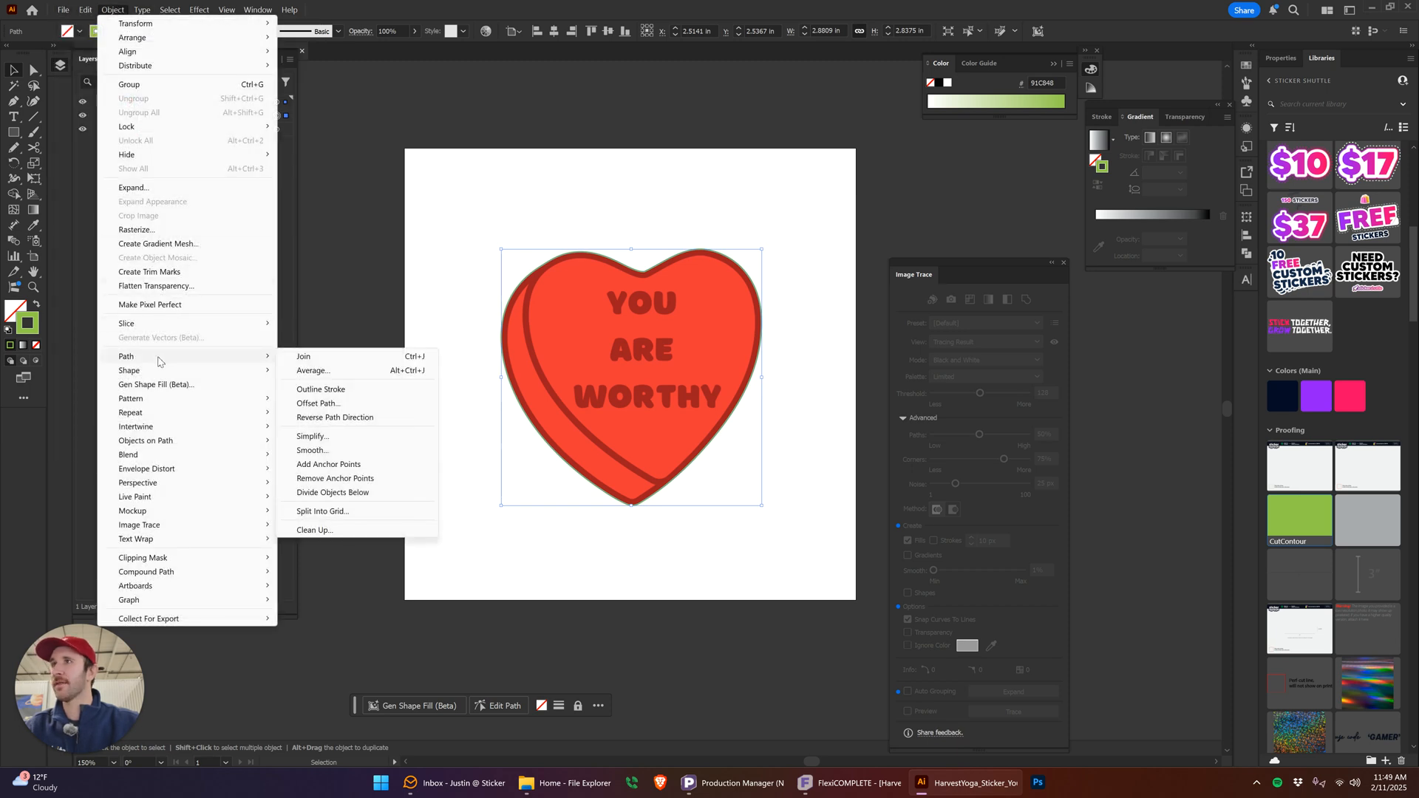
click(320, 404)
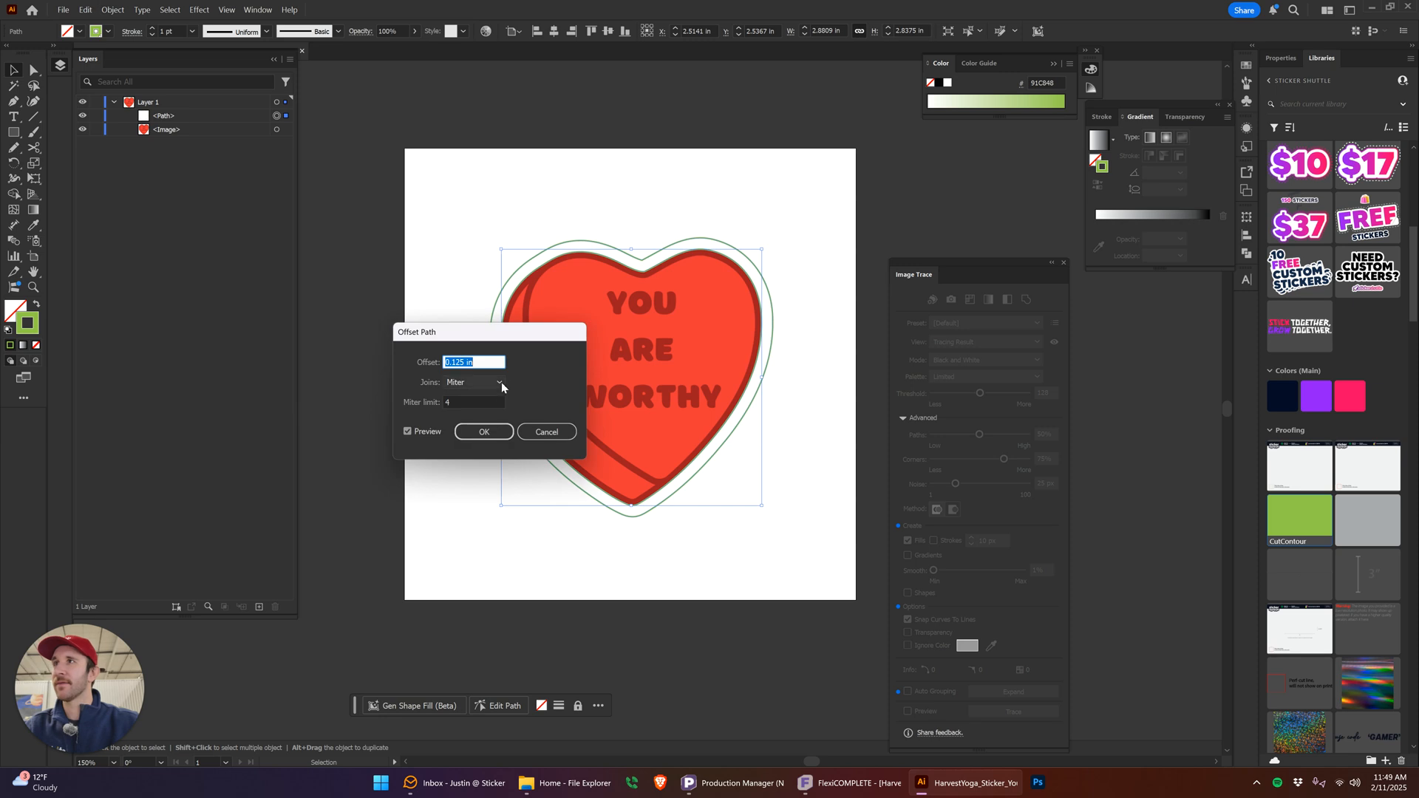
click(496, 385)
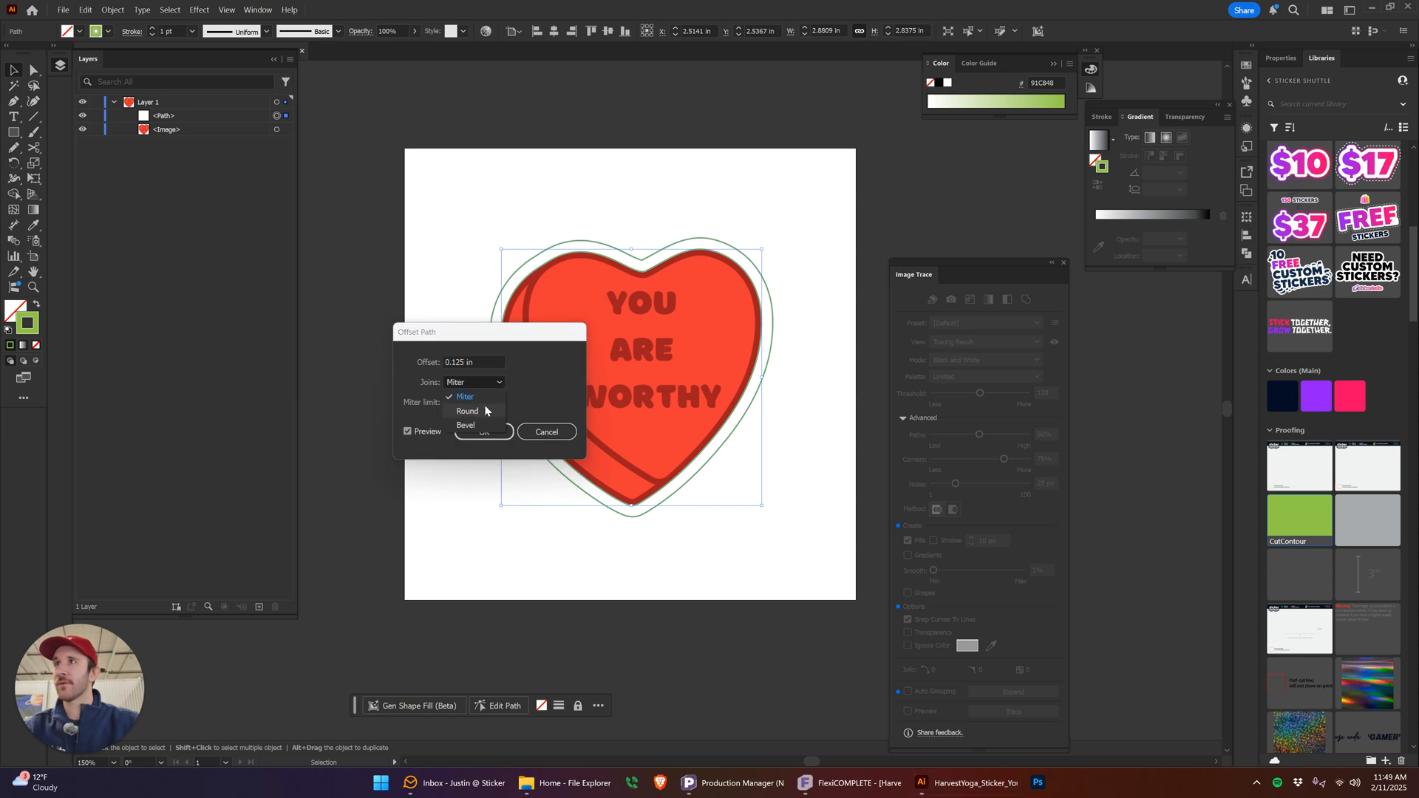
click(485, 408)
click(474, 383)
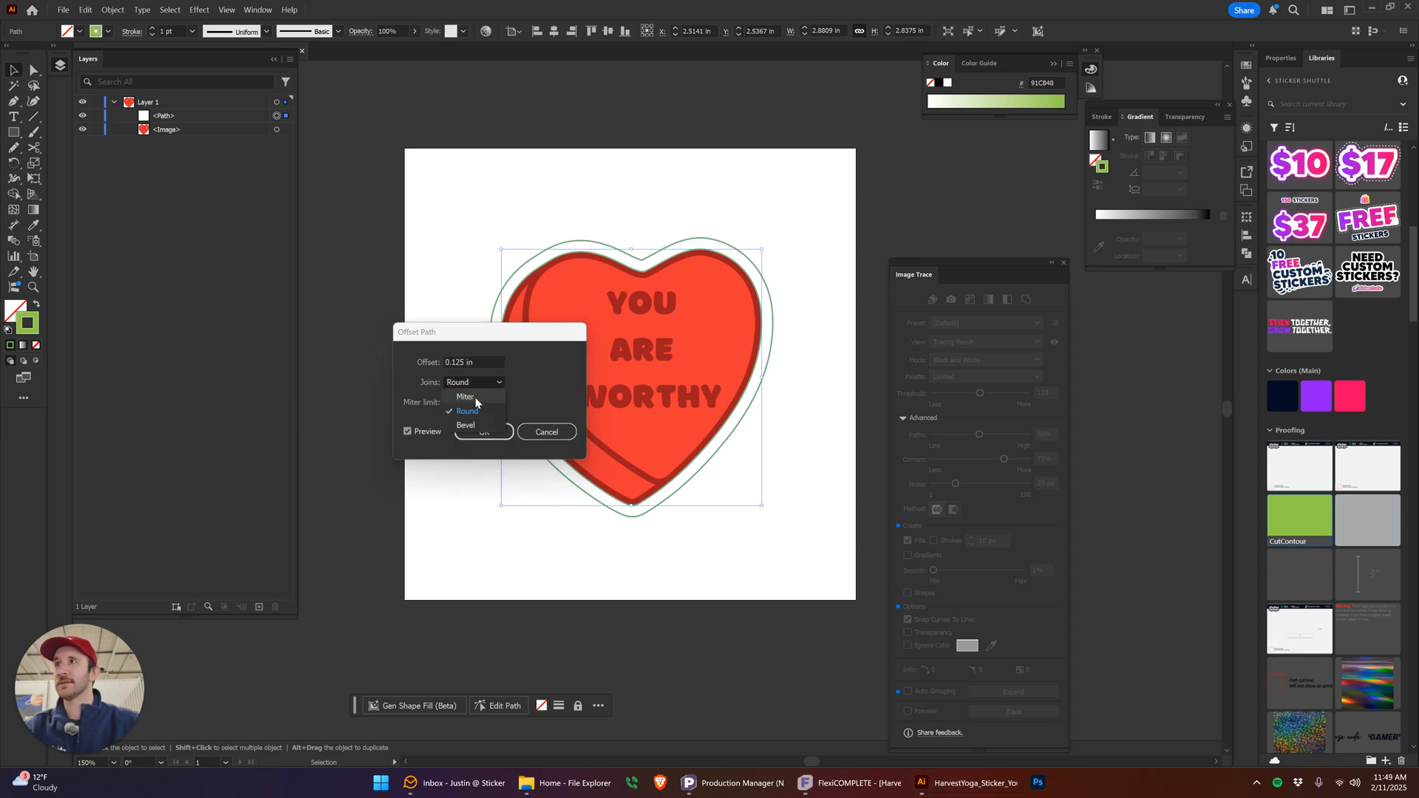
click(473, 396)
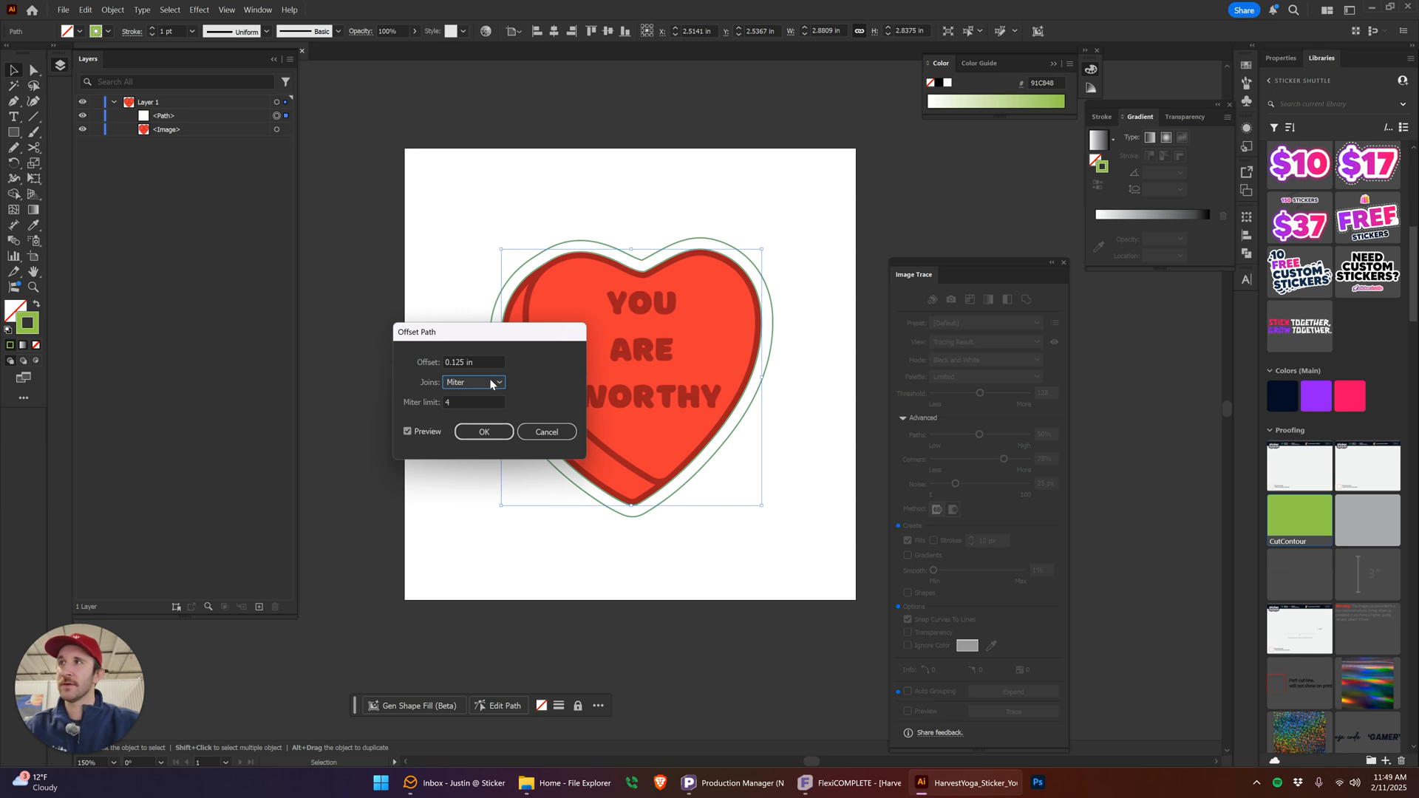
click(491, 383)
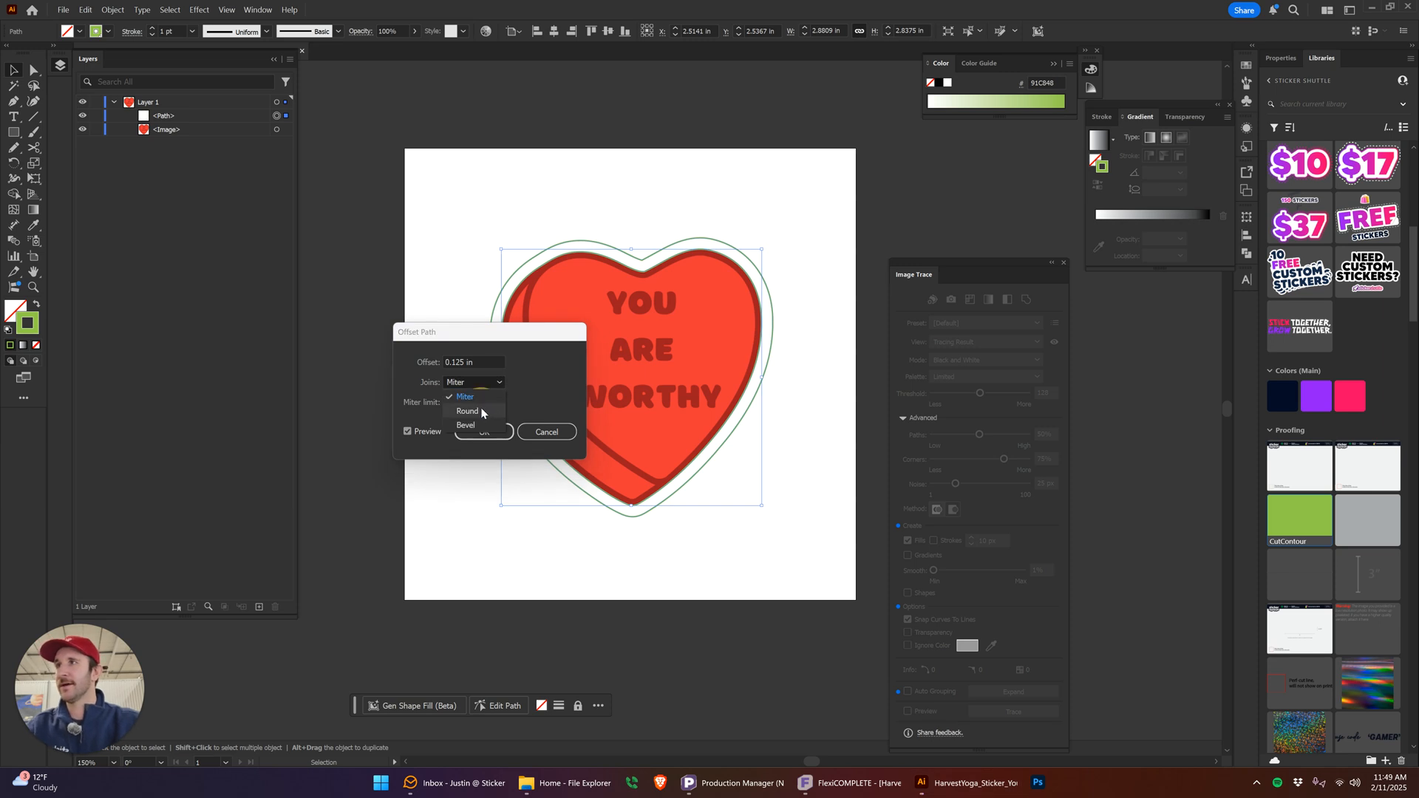
click(482, 411)
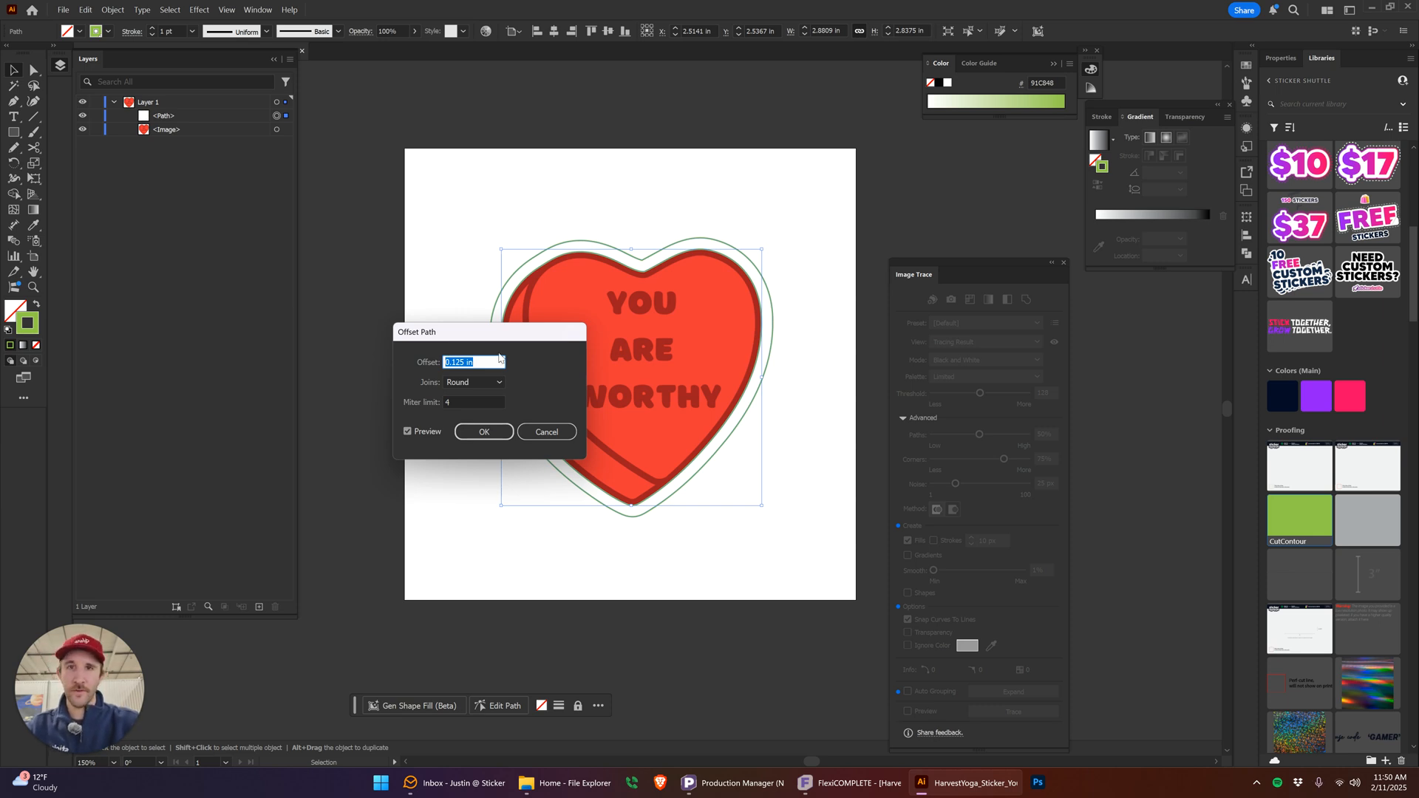
Set the path offset to 0.09 in and apply it to create a larger outline around the heart
text(.09)
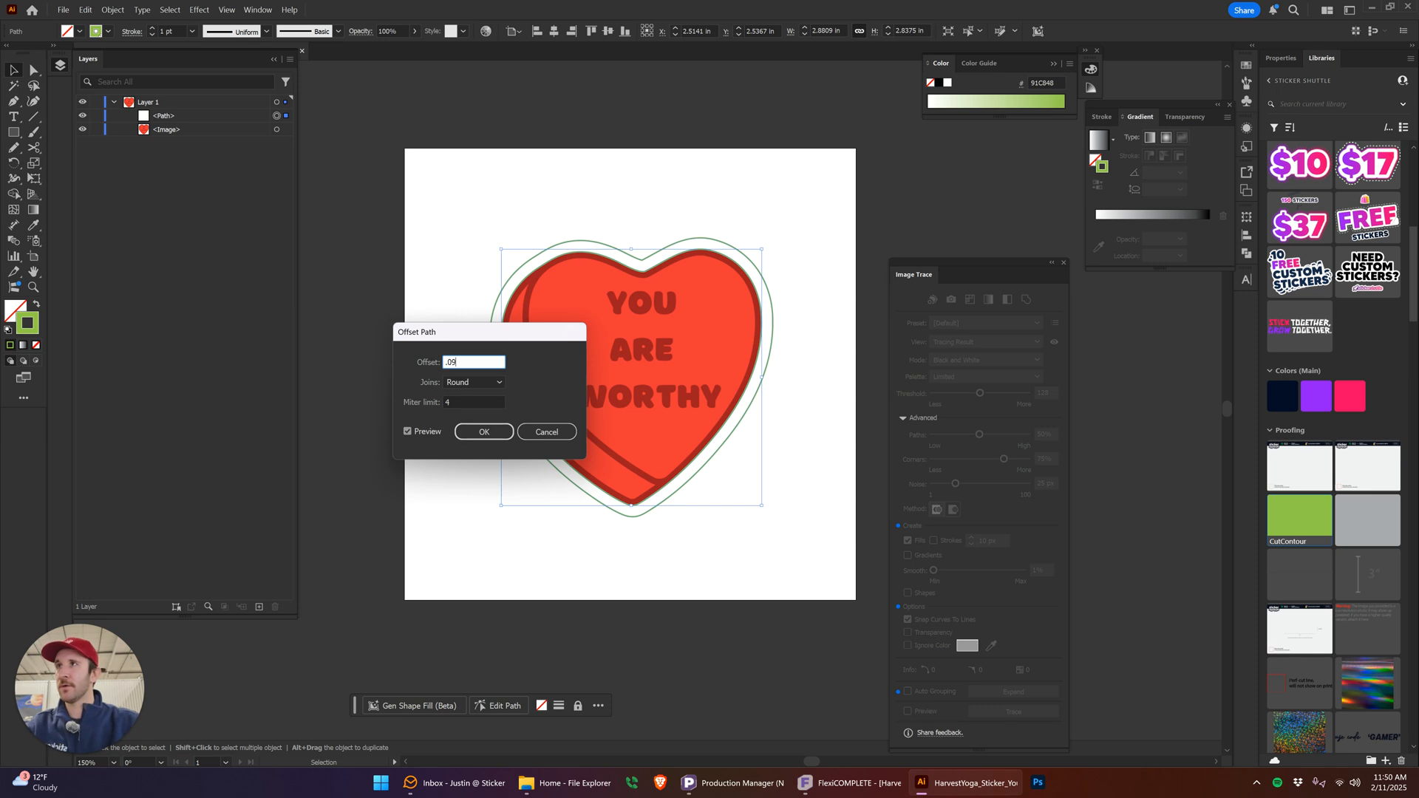
key(Tab)
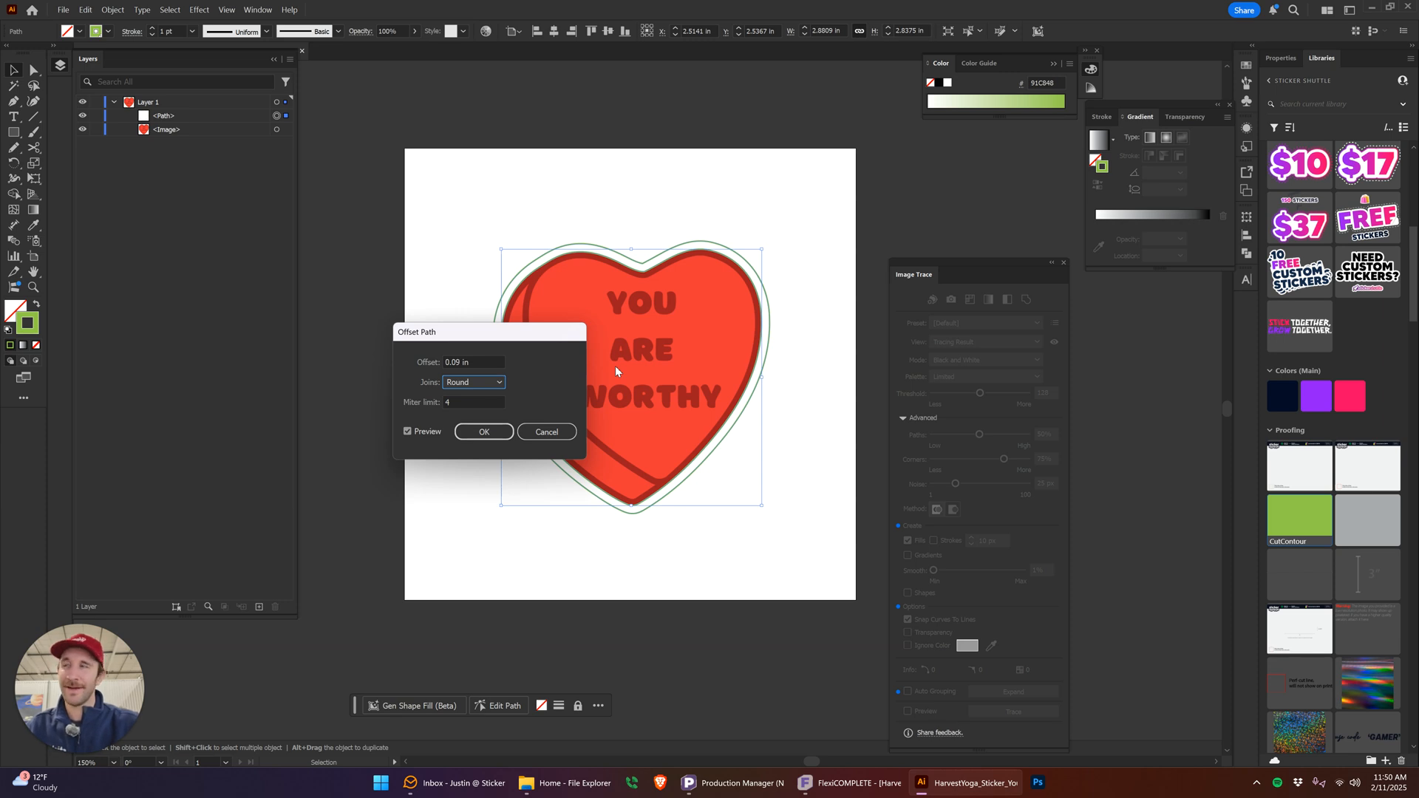
drag(480, 362, 380, 363)
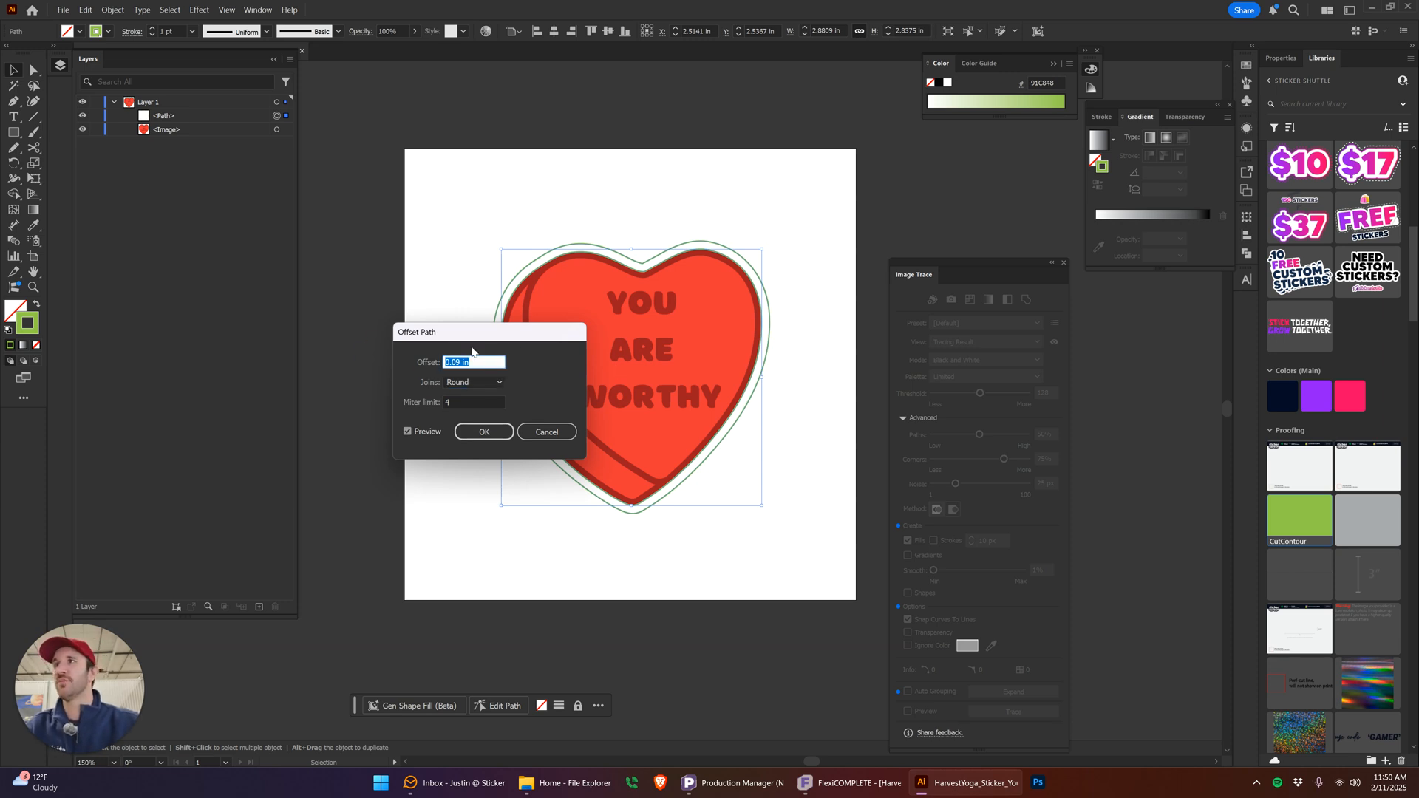
click(485, 432)
click(598, 181)
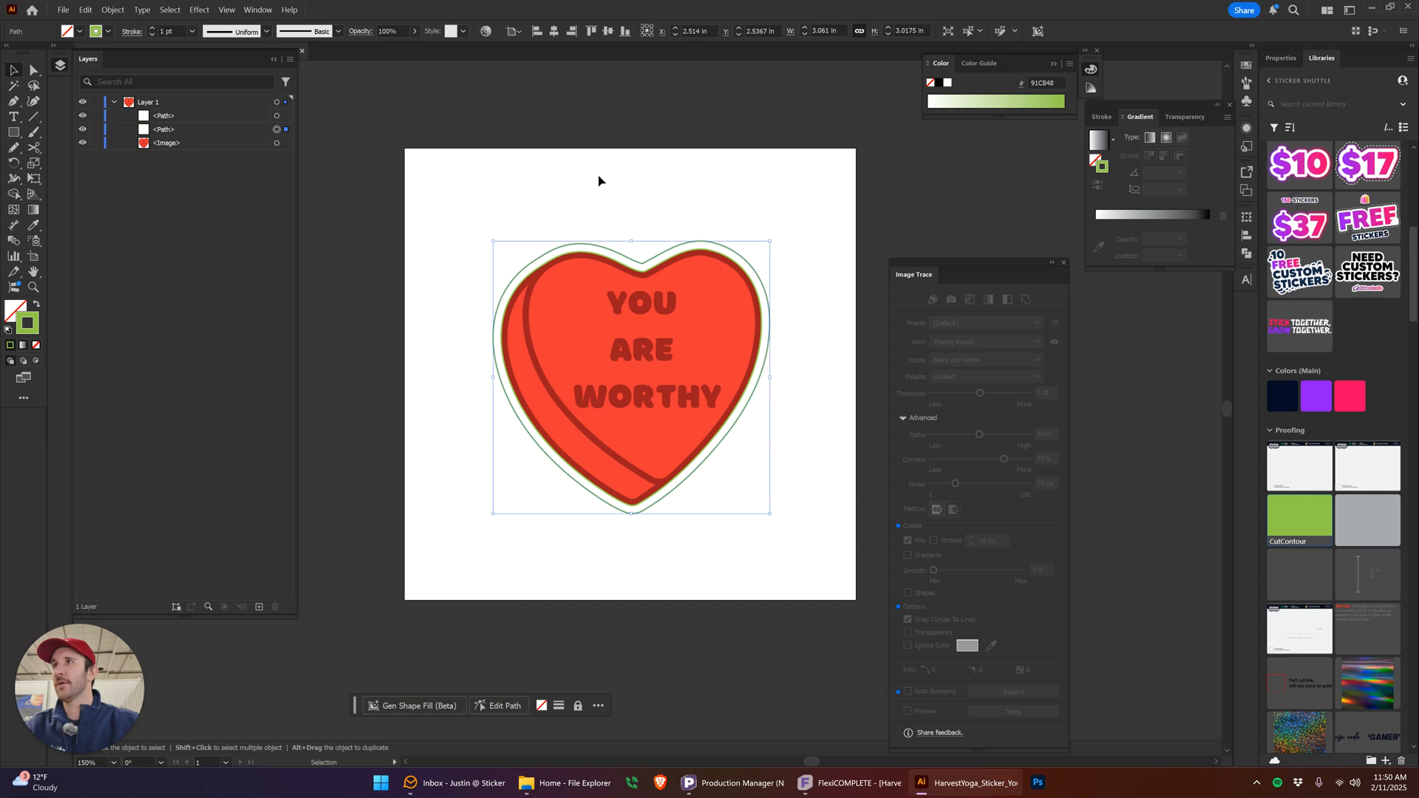
Select both heart paths and merge them into one outer outline with the Shape Builder tool
click(277, 128)
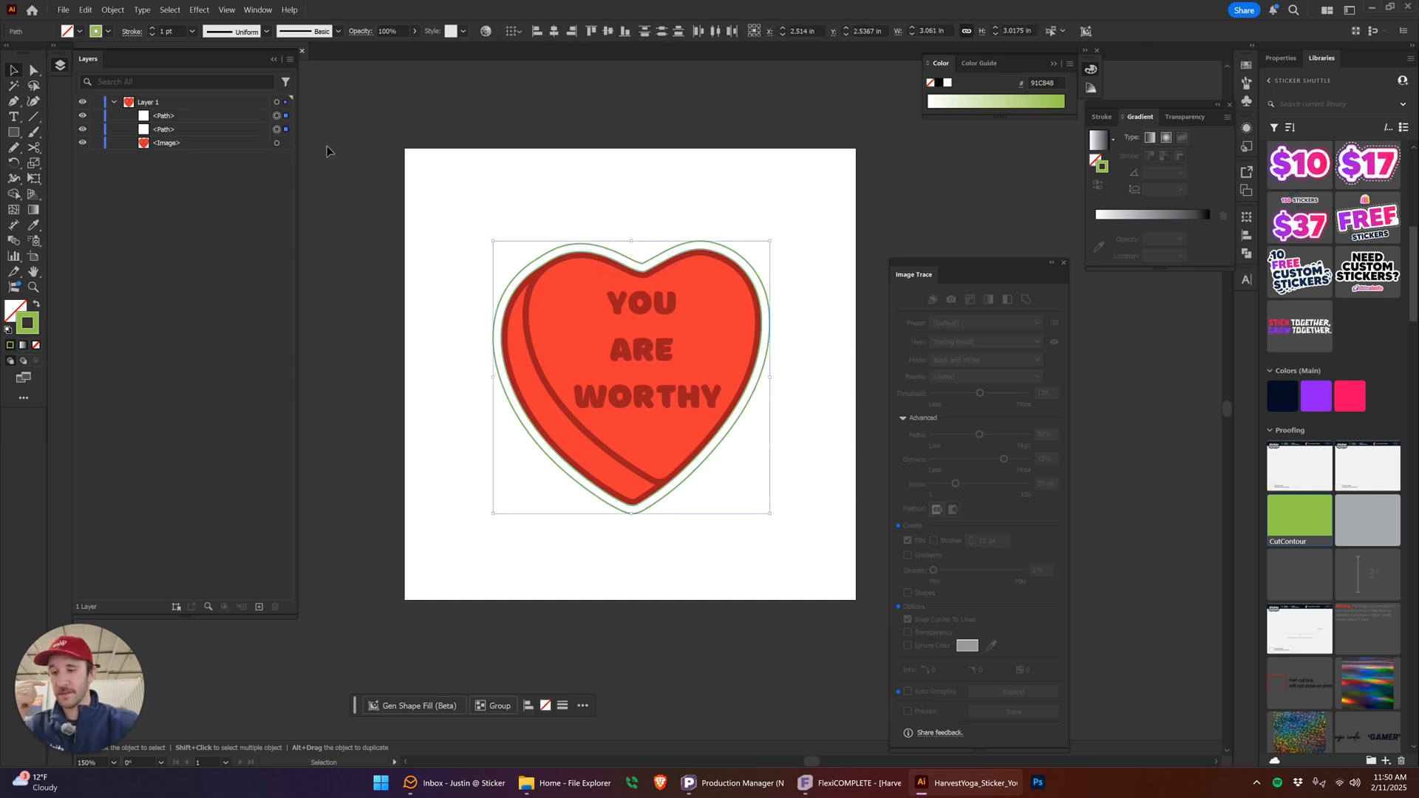
key(shift+m)
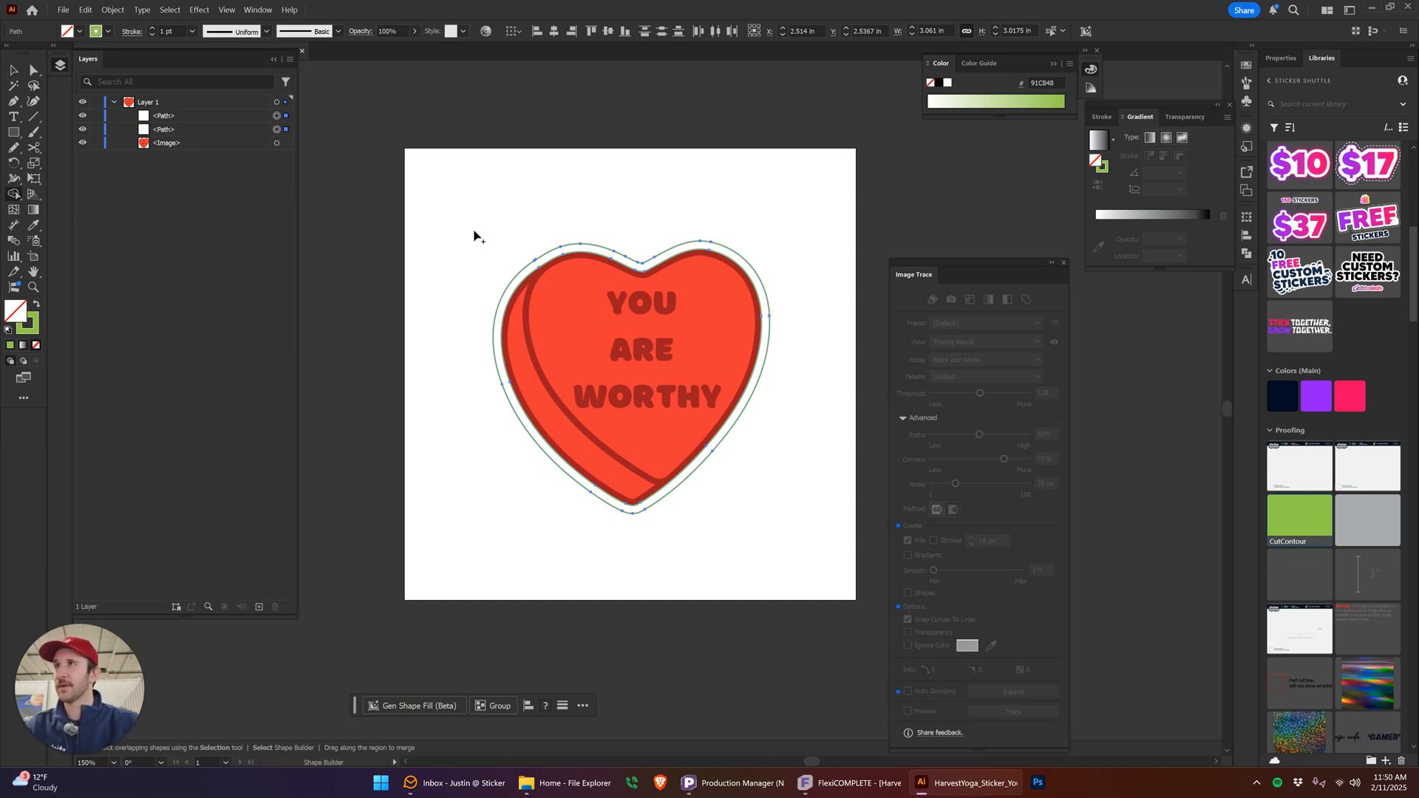
drag(441, 194, 801, 548)
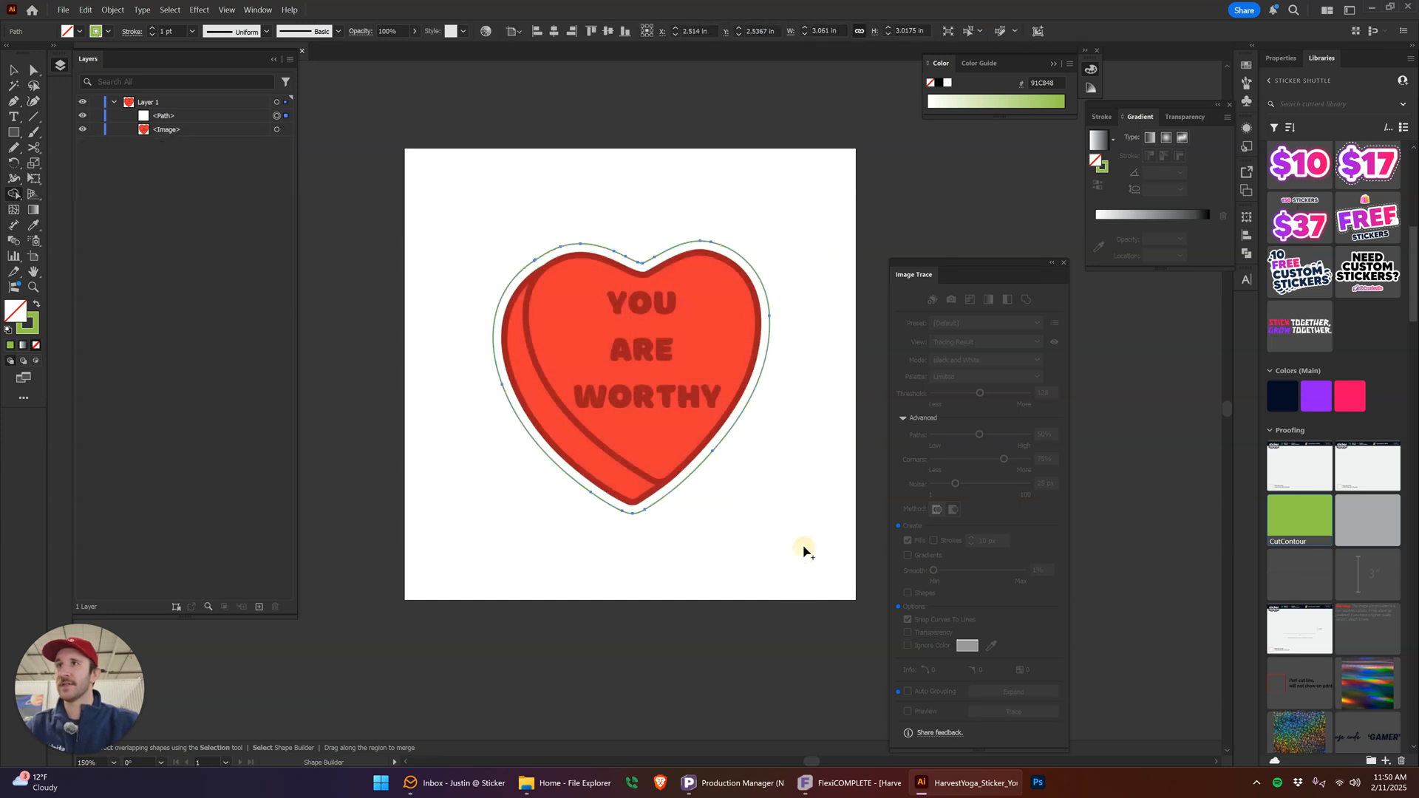
mouse_move(454, 222)
mouse_down()
mouse_move(890, 652)
mouse_move(524, 221)
mouse_move(841, 585)
mouse_move(716, 481)
mouse_move(799, 491)
mouse_move(703, 481)
mouse_up()
drag(454, 221, 823, 598)
Move the merged outline off the heart artwork to check that it is a single path, and undo the move
key(v)
click(577, 216)
drag(580, 244, 542, 184)
key(ctrl+z)
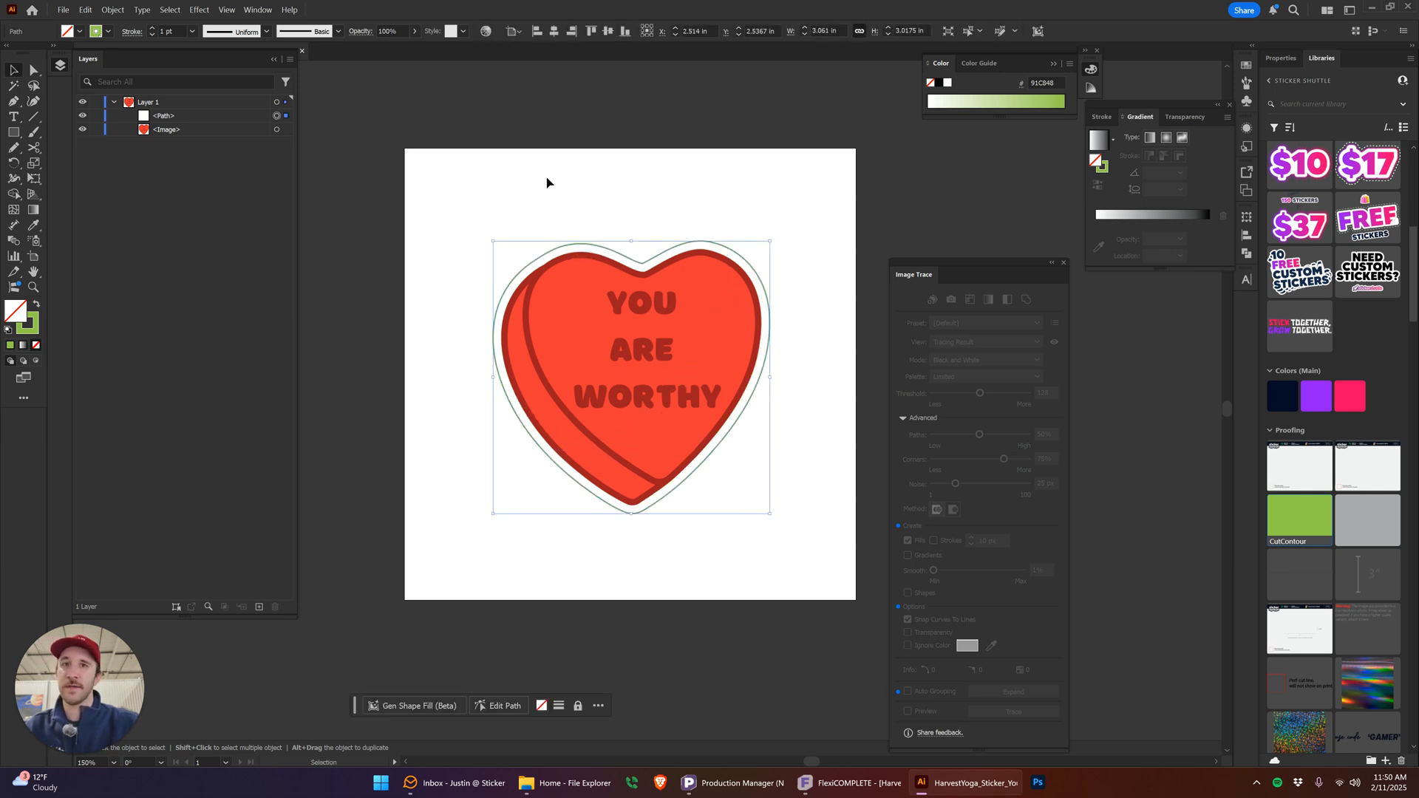
Try simplifying the heart's cut outline with the Simplify path command, undo it, and deselect the outline
click(33, 103)
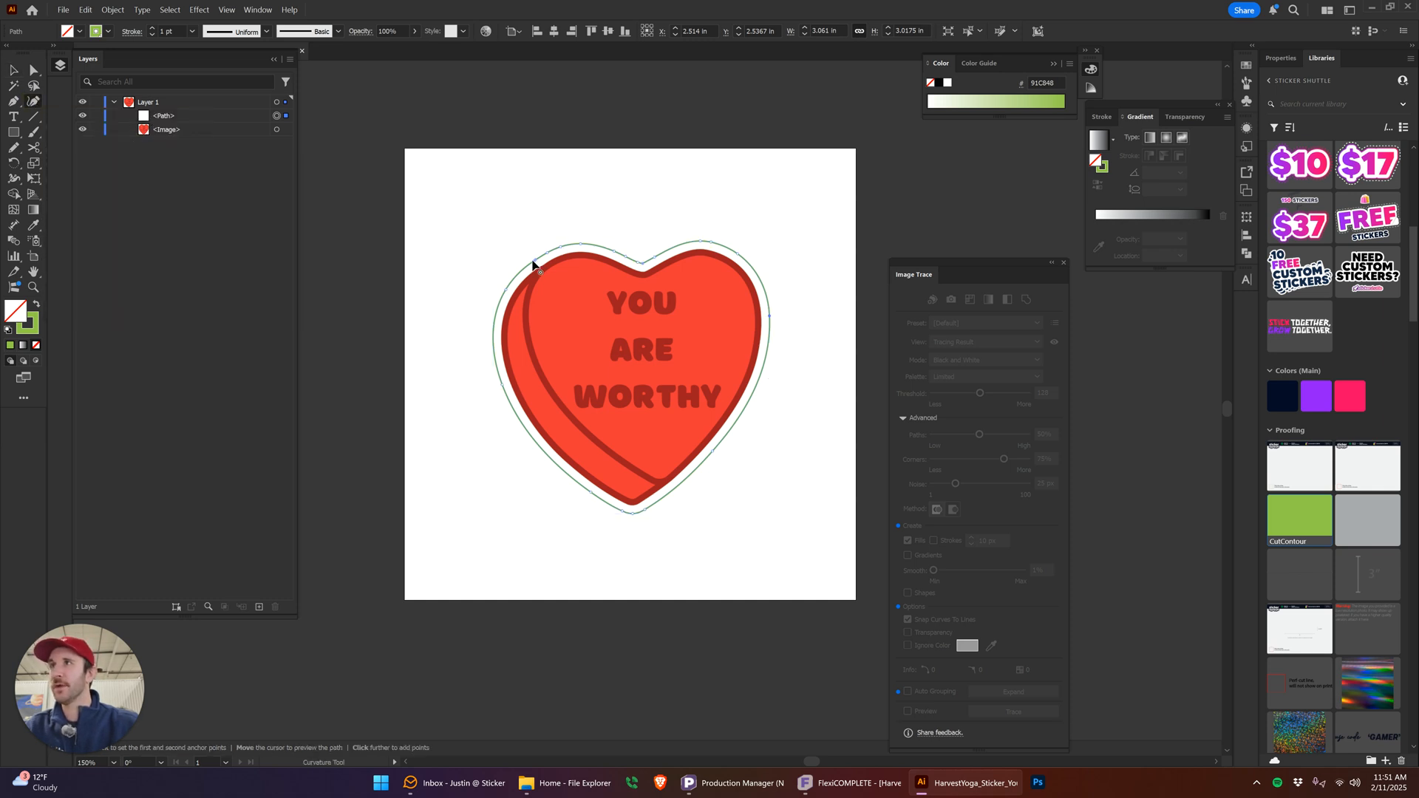
click(535, 261)
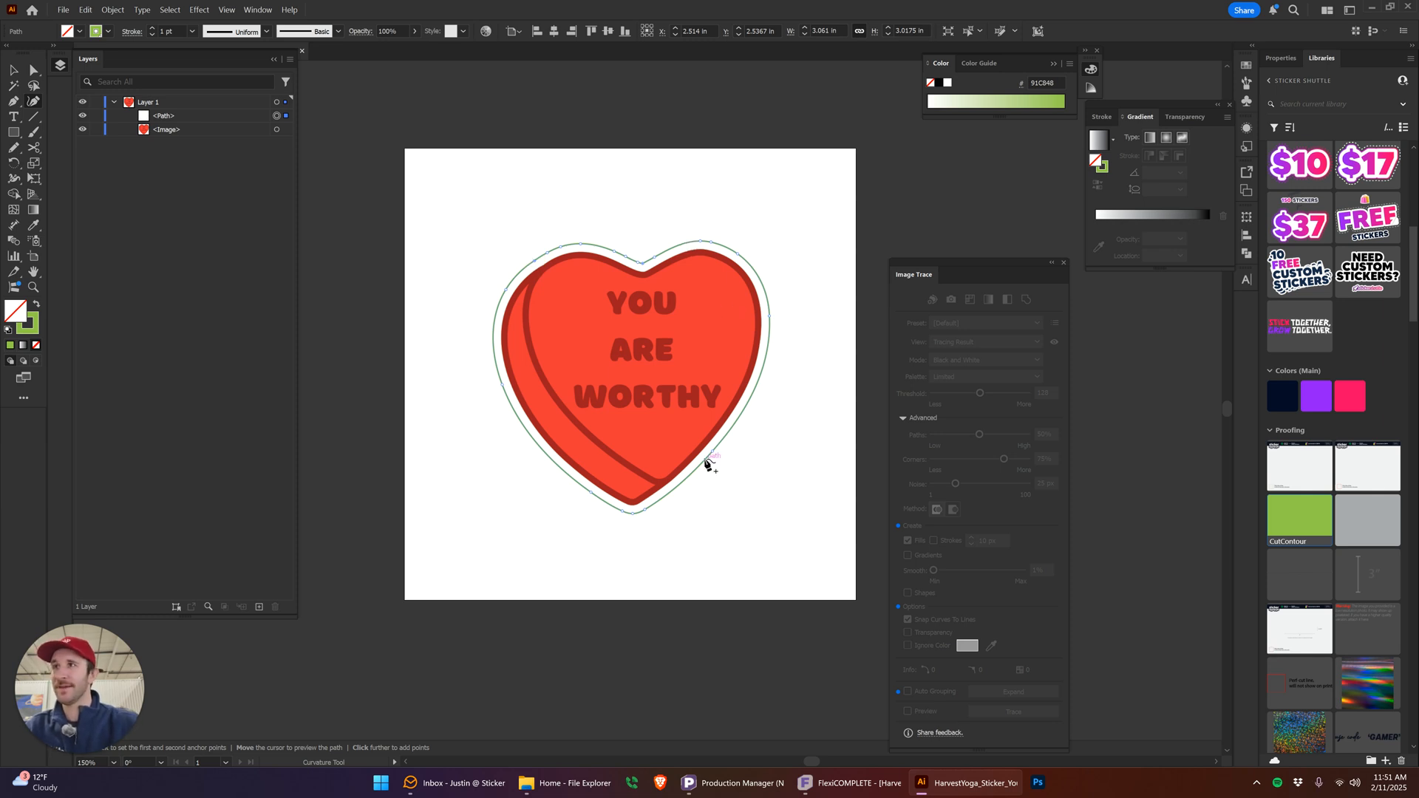
click(117, 9)
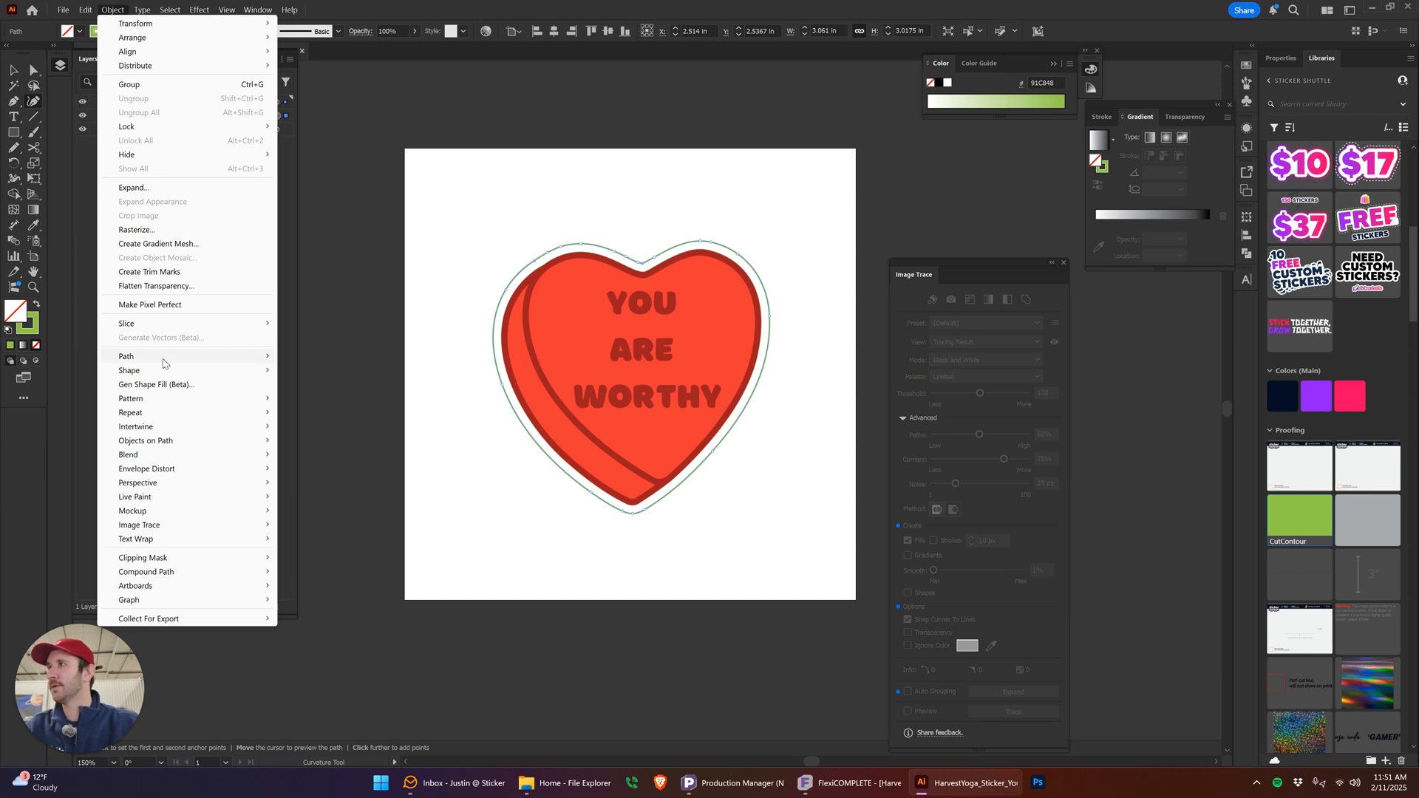
mouse_move(165, 358)
click(342, 437)
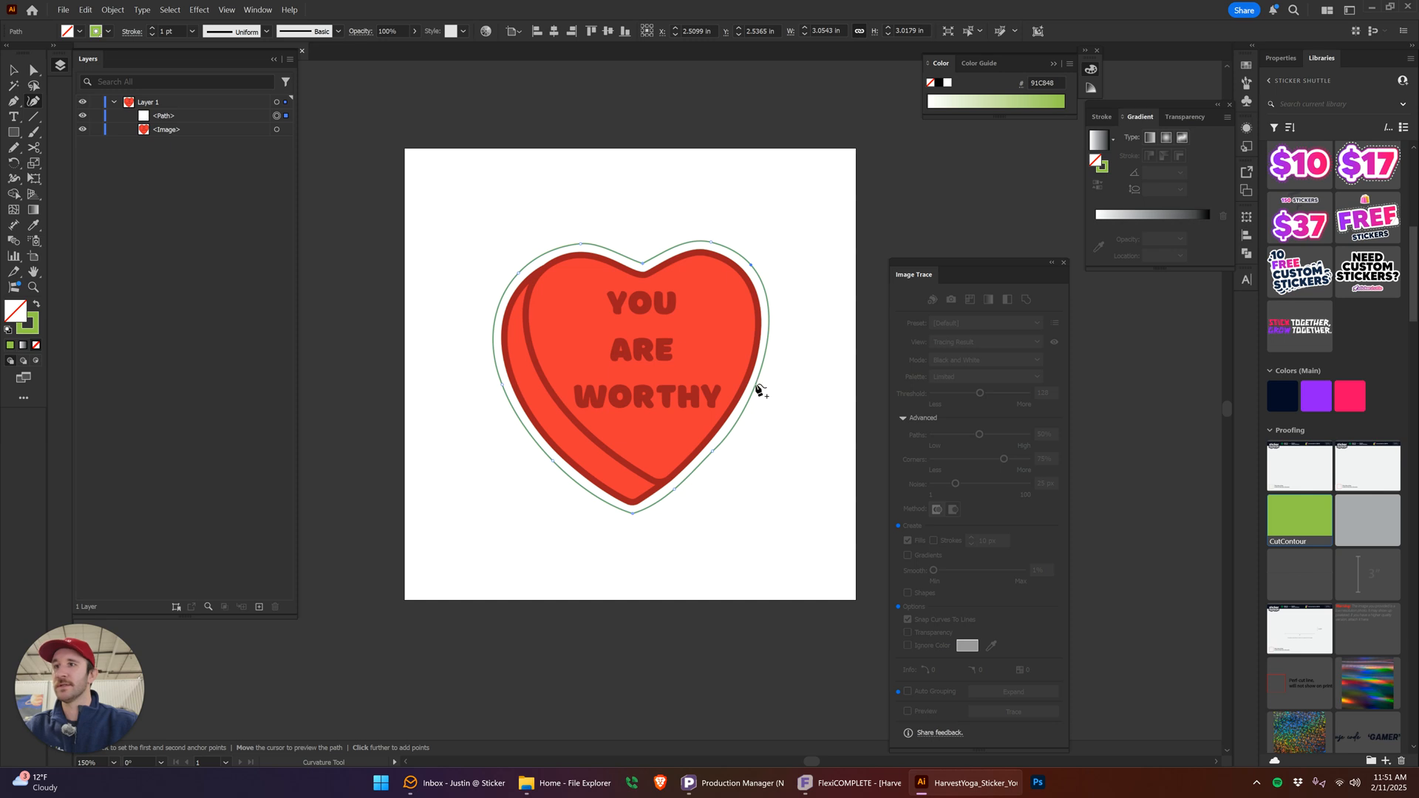
key(ctrl+z)
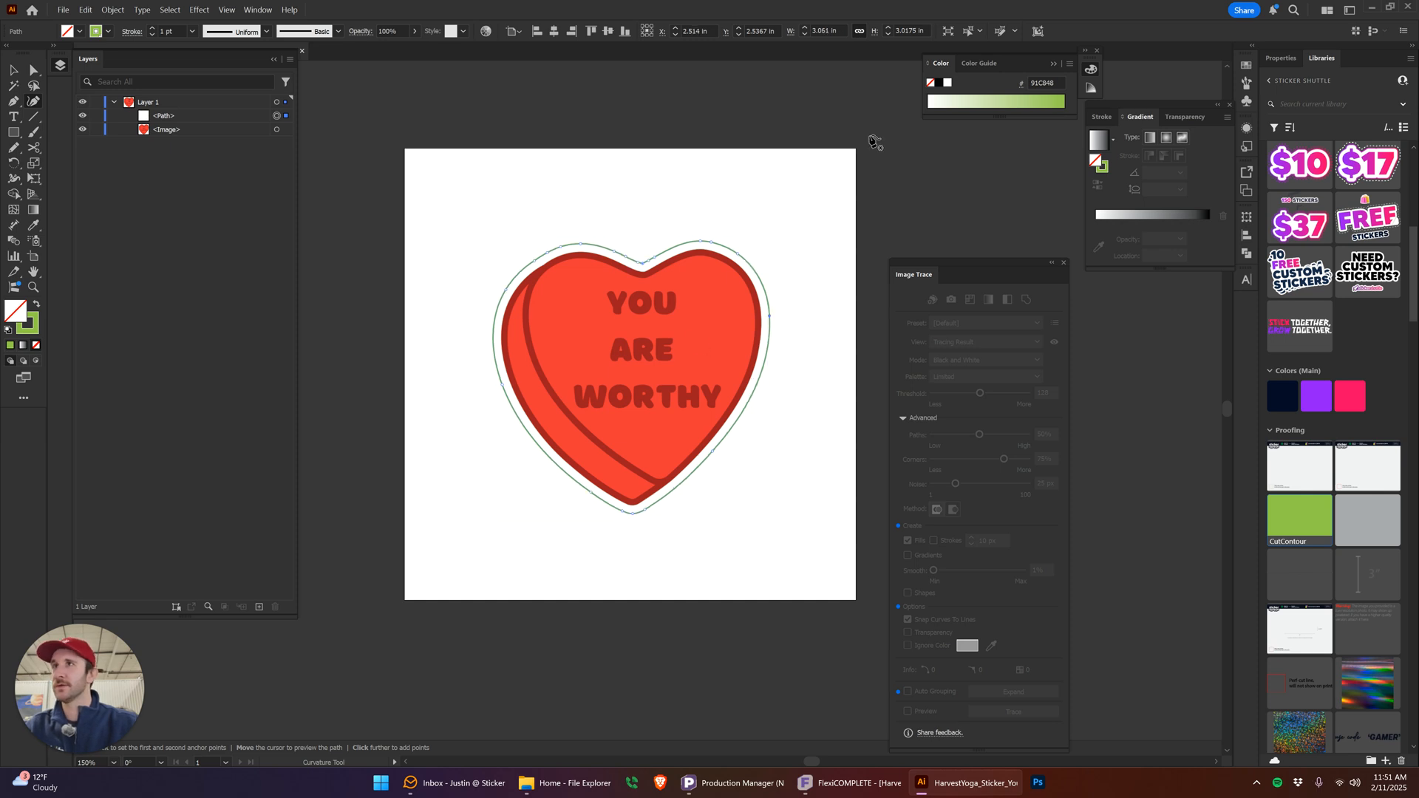
key(v)
click(784, 307)
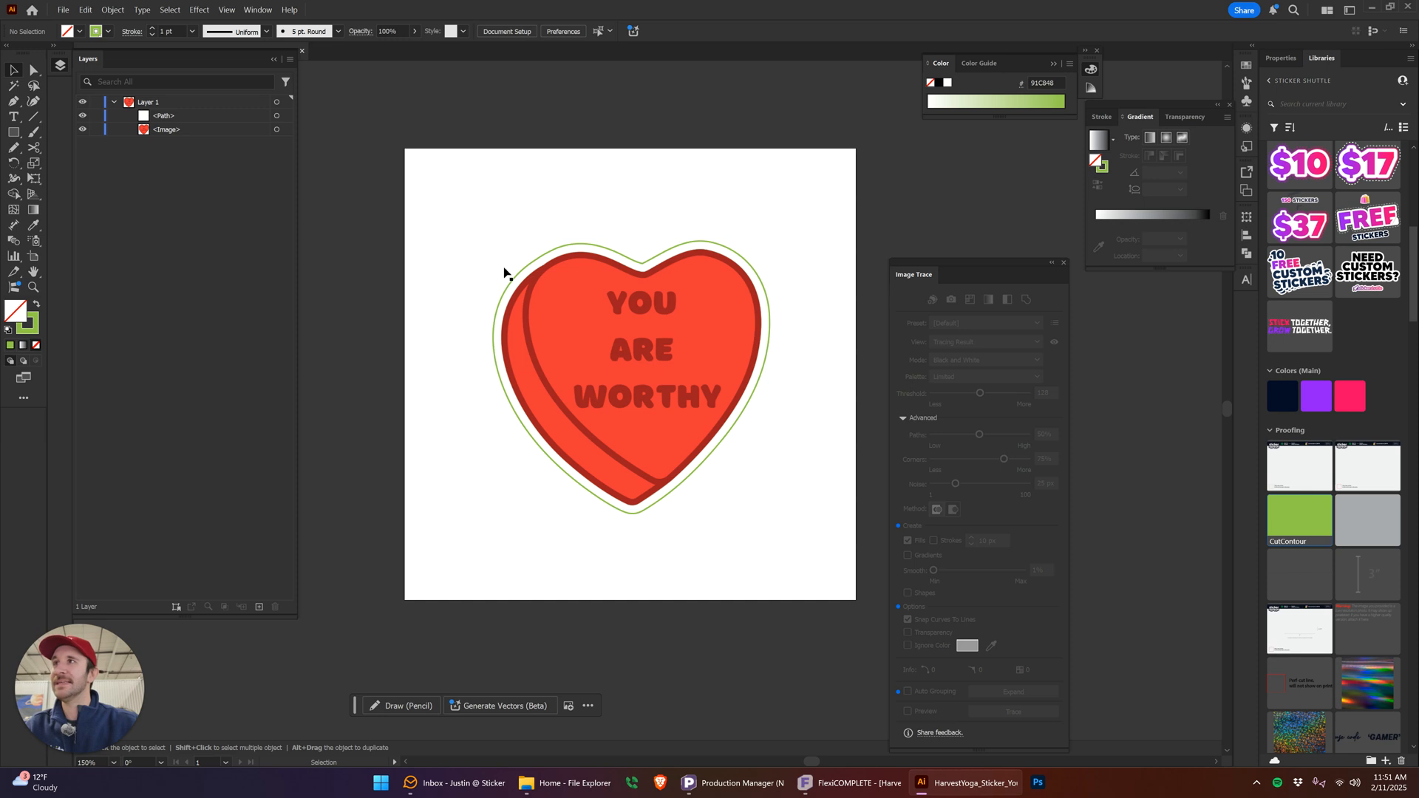
Smooth the cut outline along the heart's upper-left lobe with the Smooth tool, and deselect it
click(547, 249)
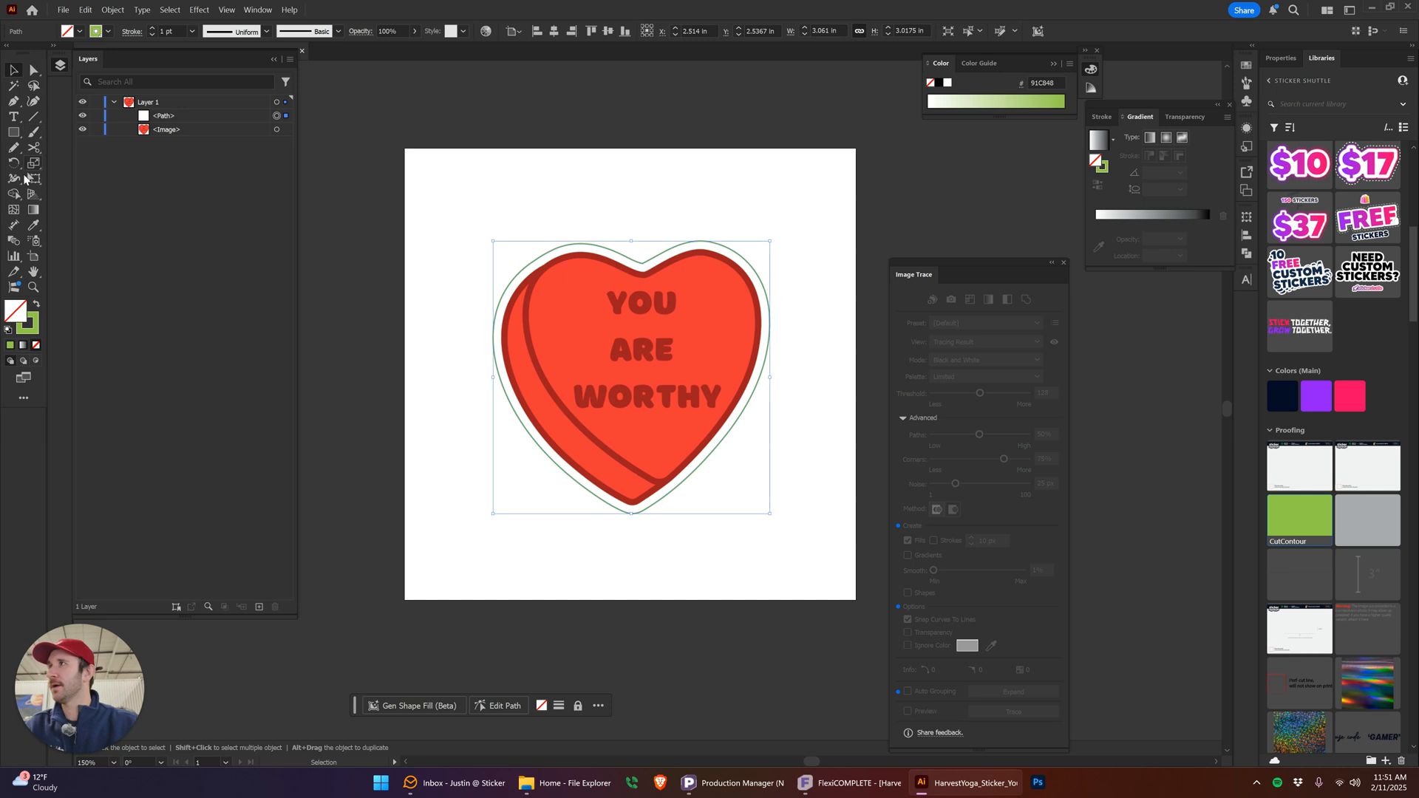
click(14, 150)
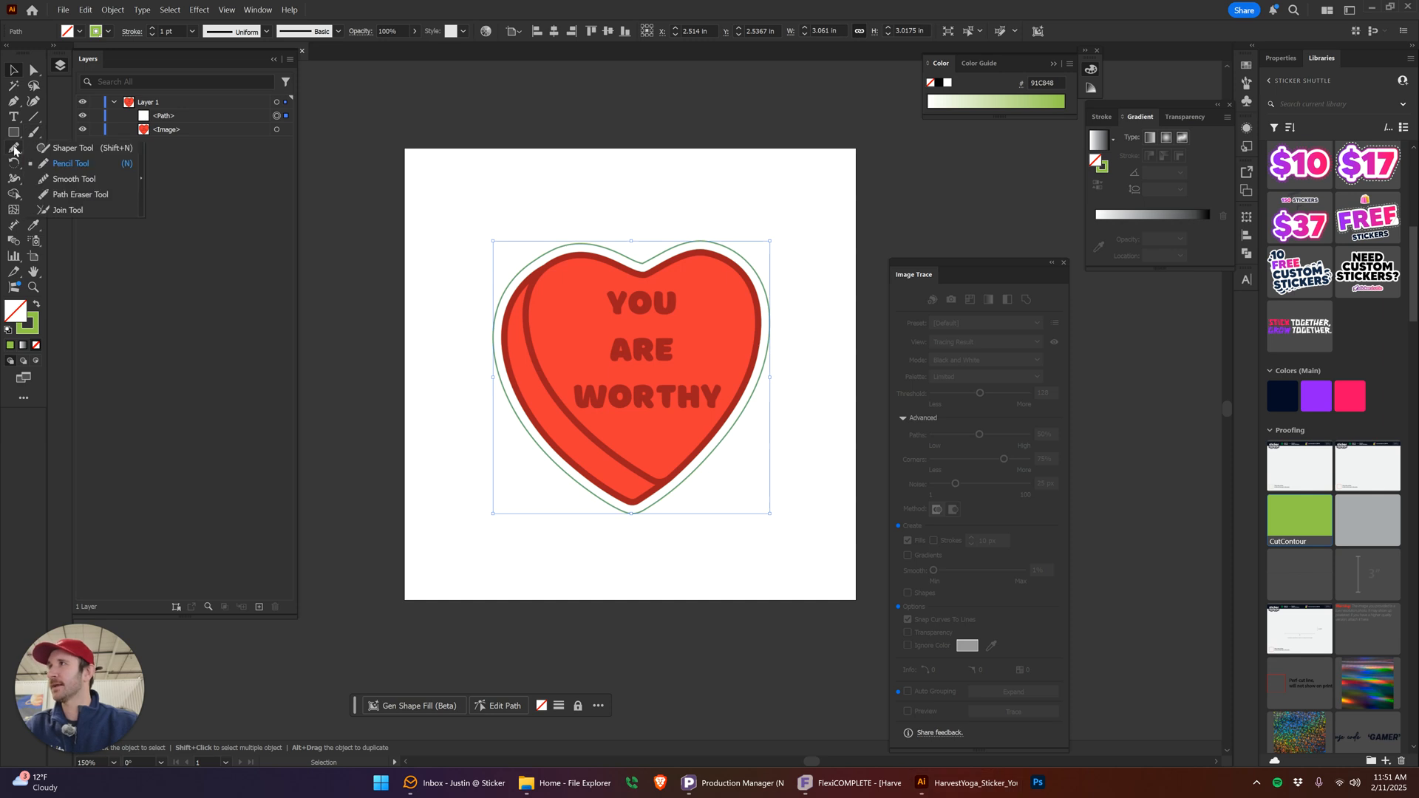
click(74, 179)
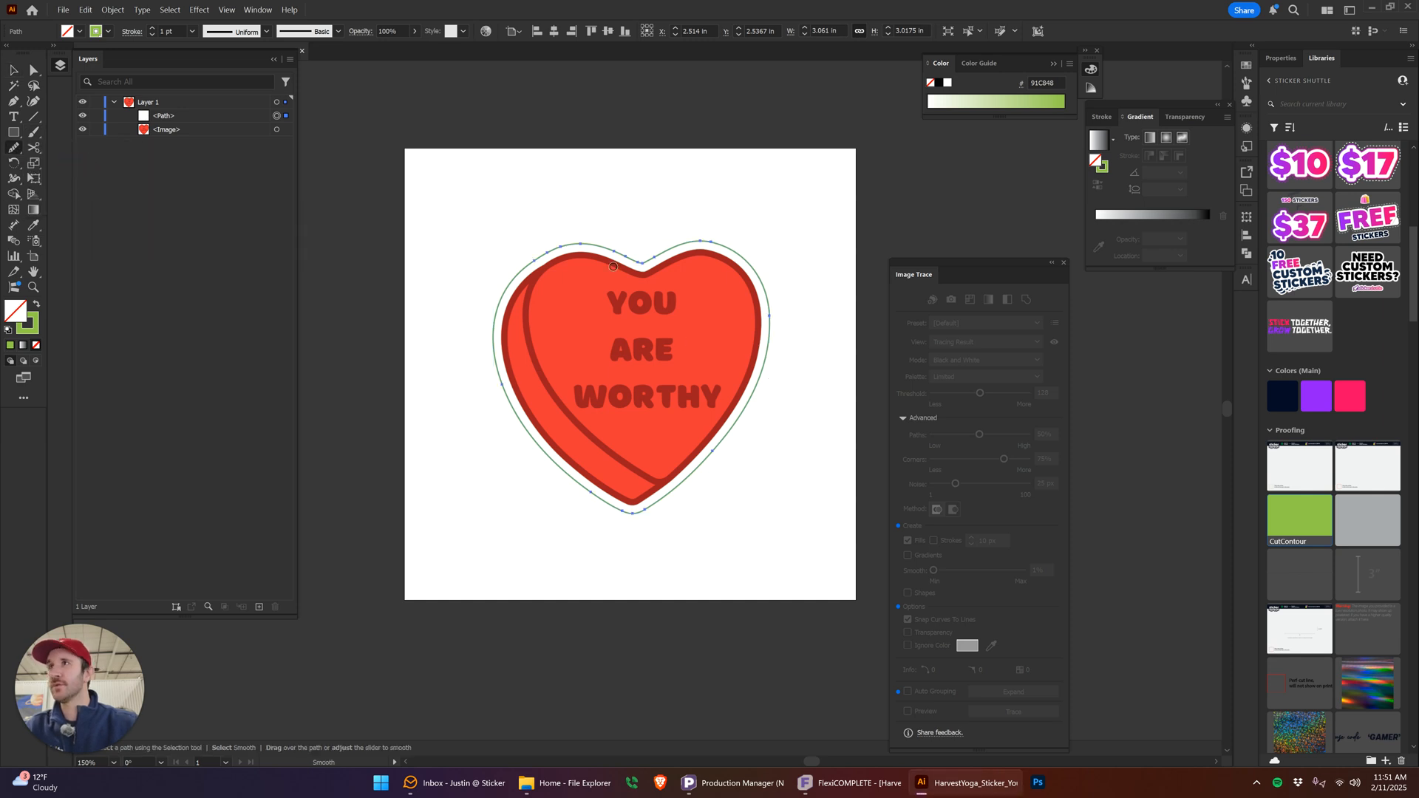
drag(588, 241, 527, 272)
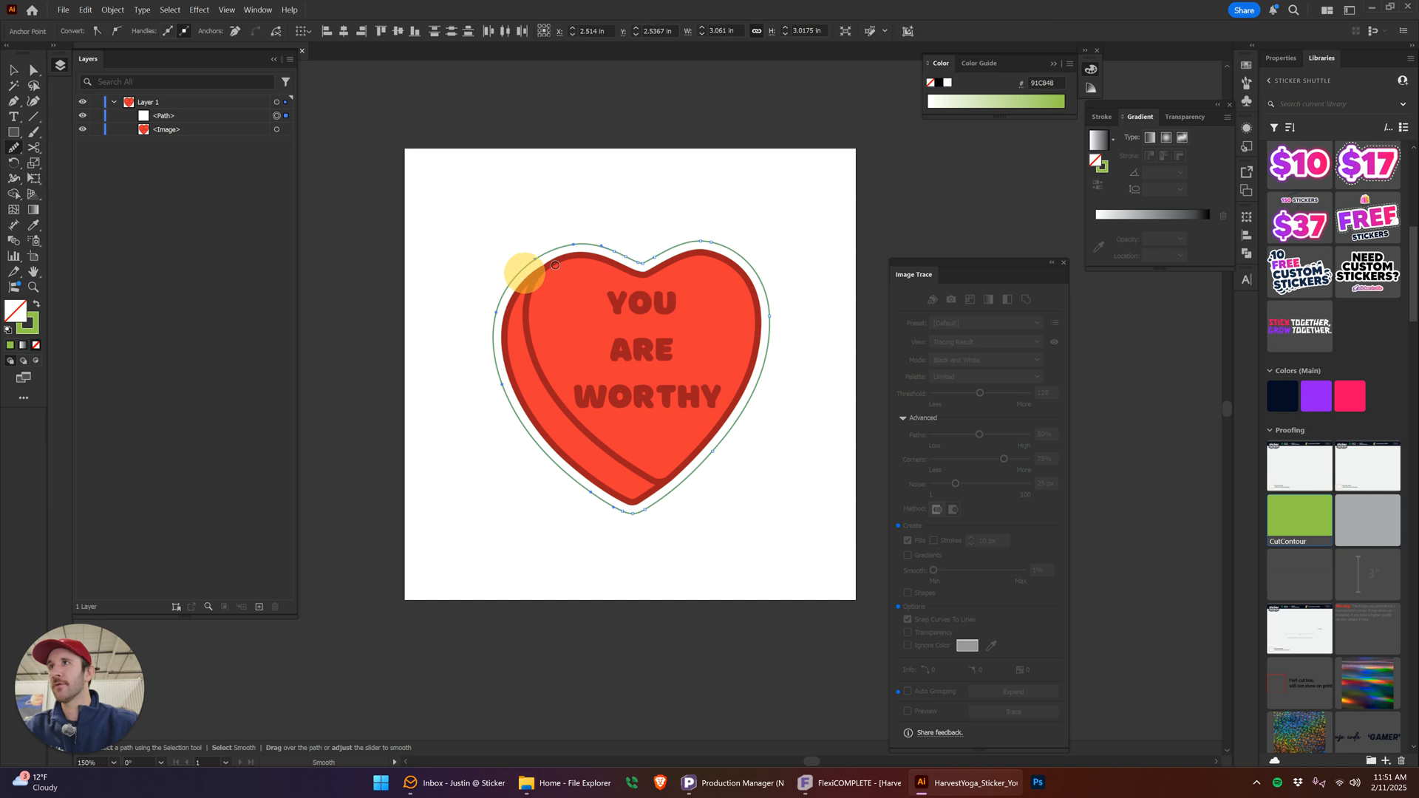
key(v)
click(825, 199)
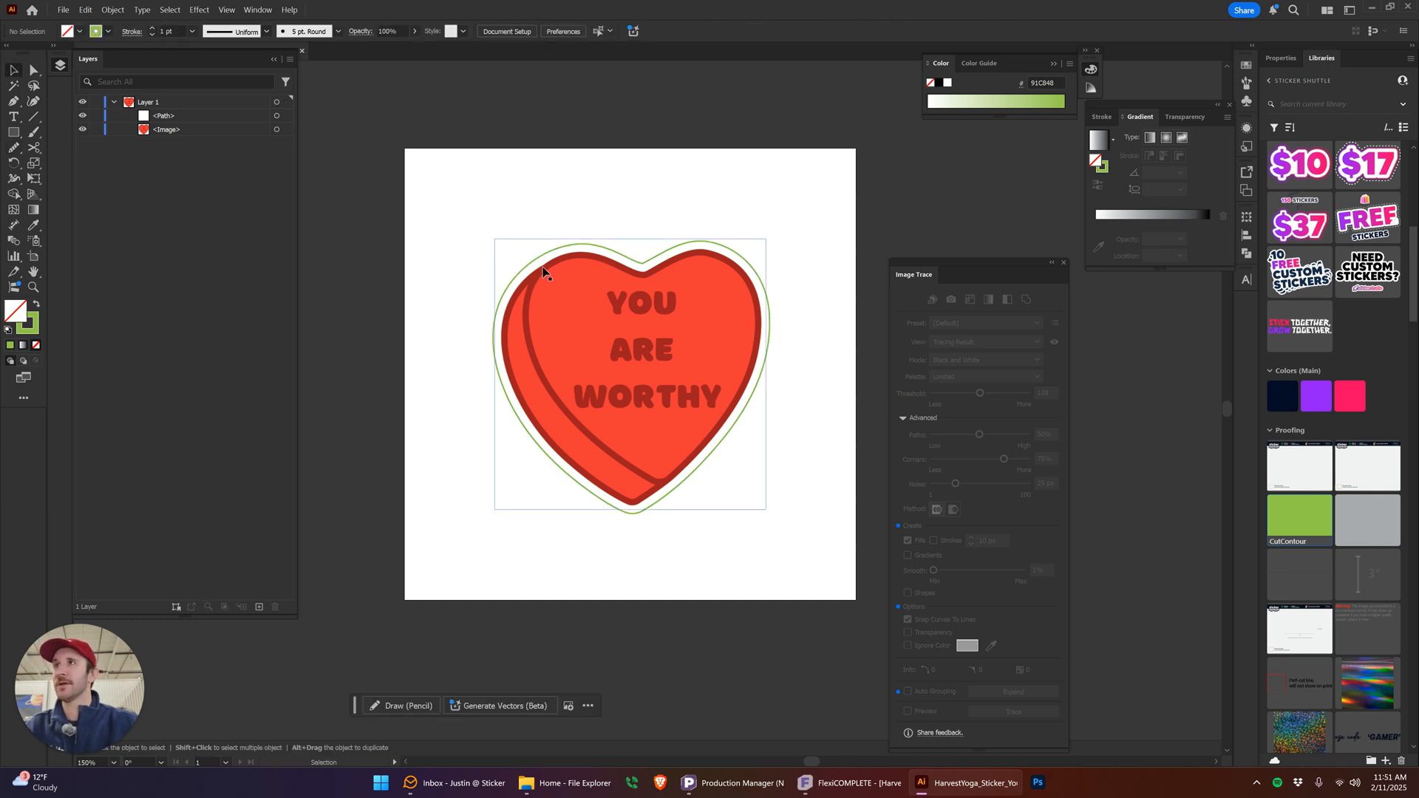
click(634, 234)
click(716, 205)
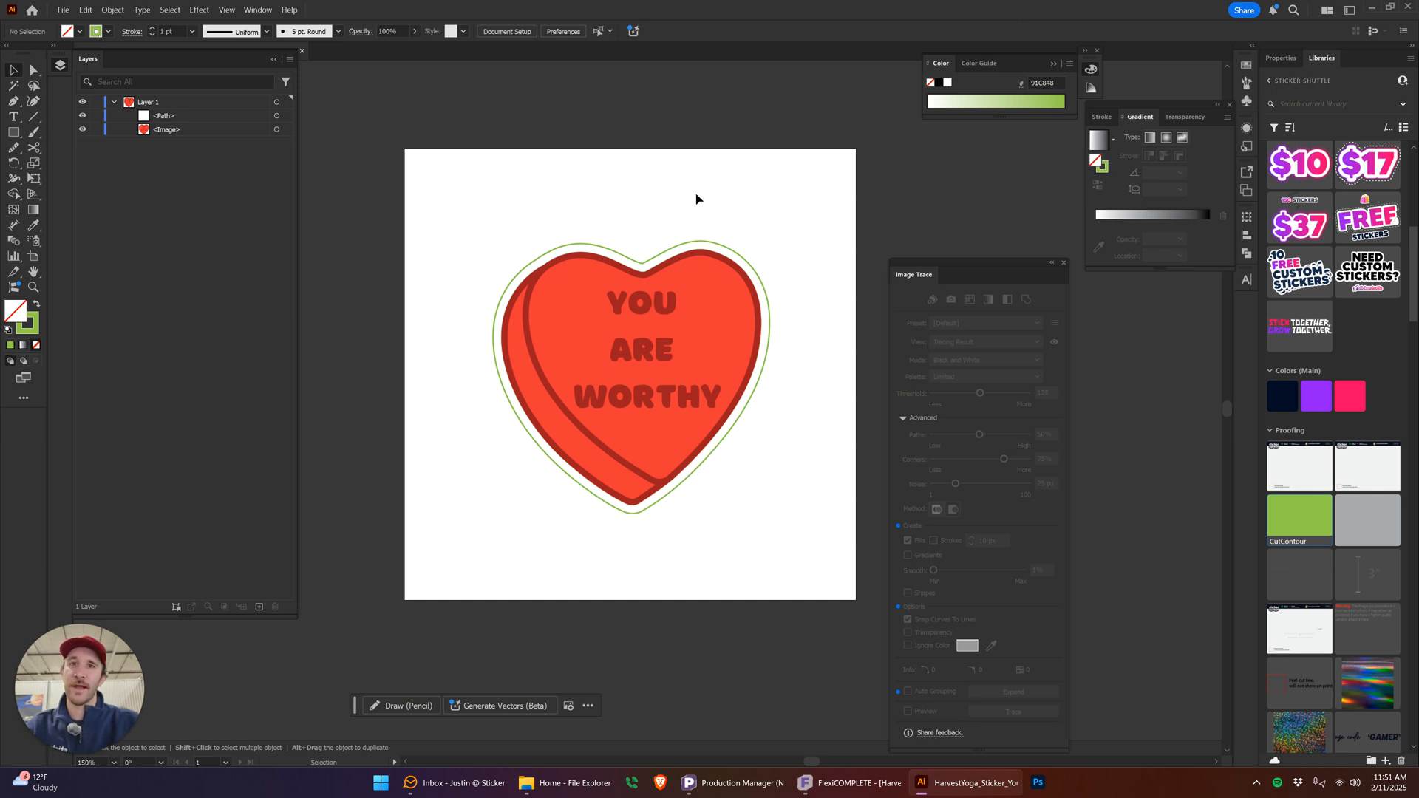
Set the heart cut outline's stroke weight to 0.5 pt
drag(388, 580, 592, 164)
click(577, 247)
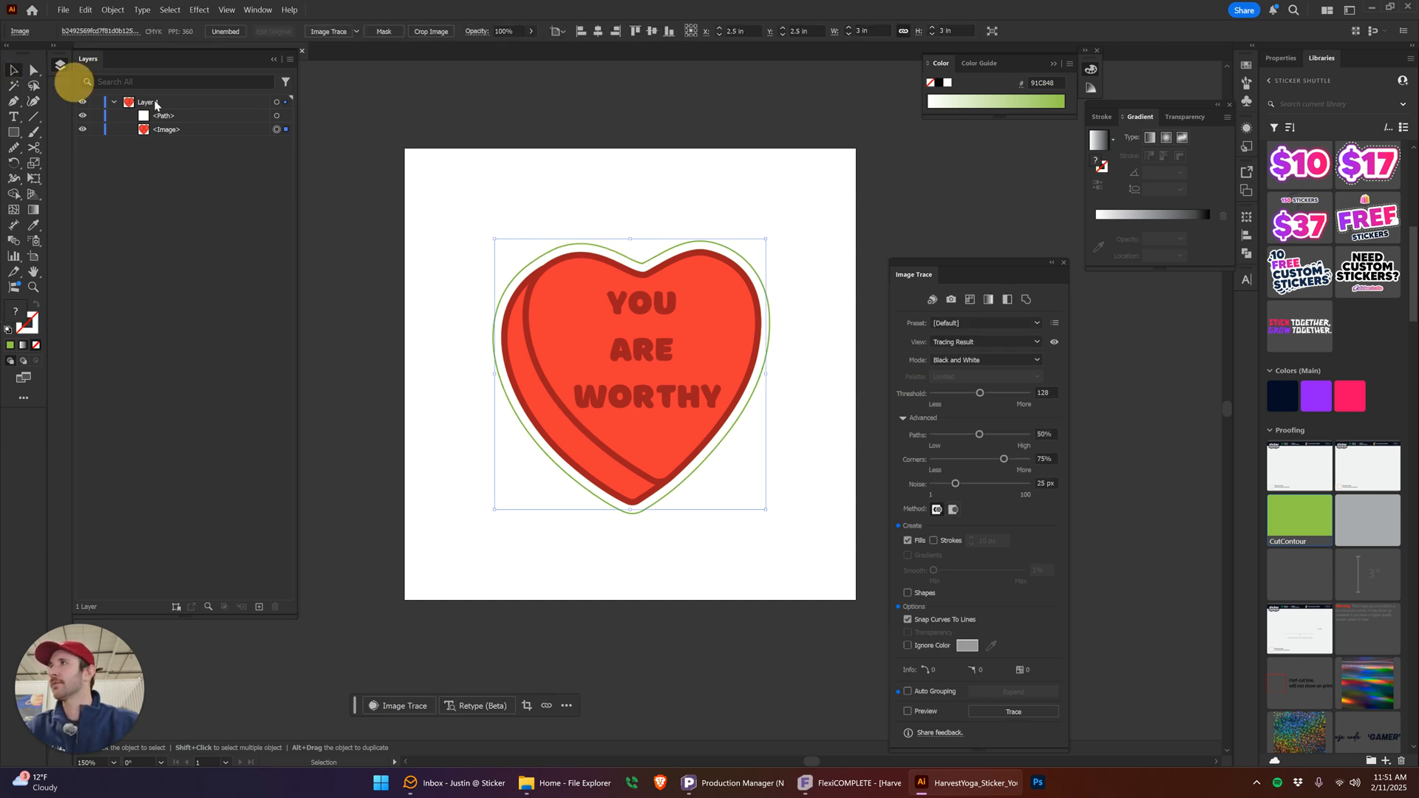
click(276, 115)
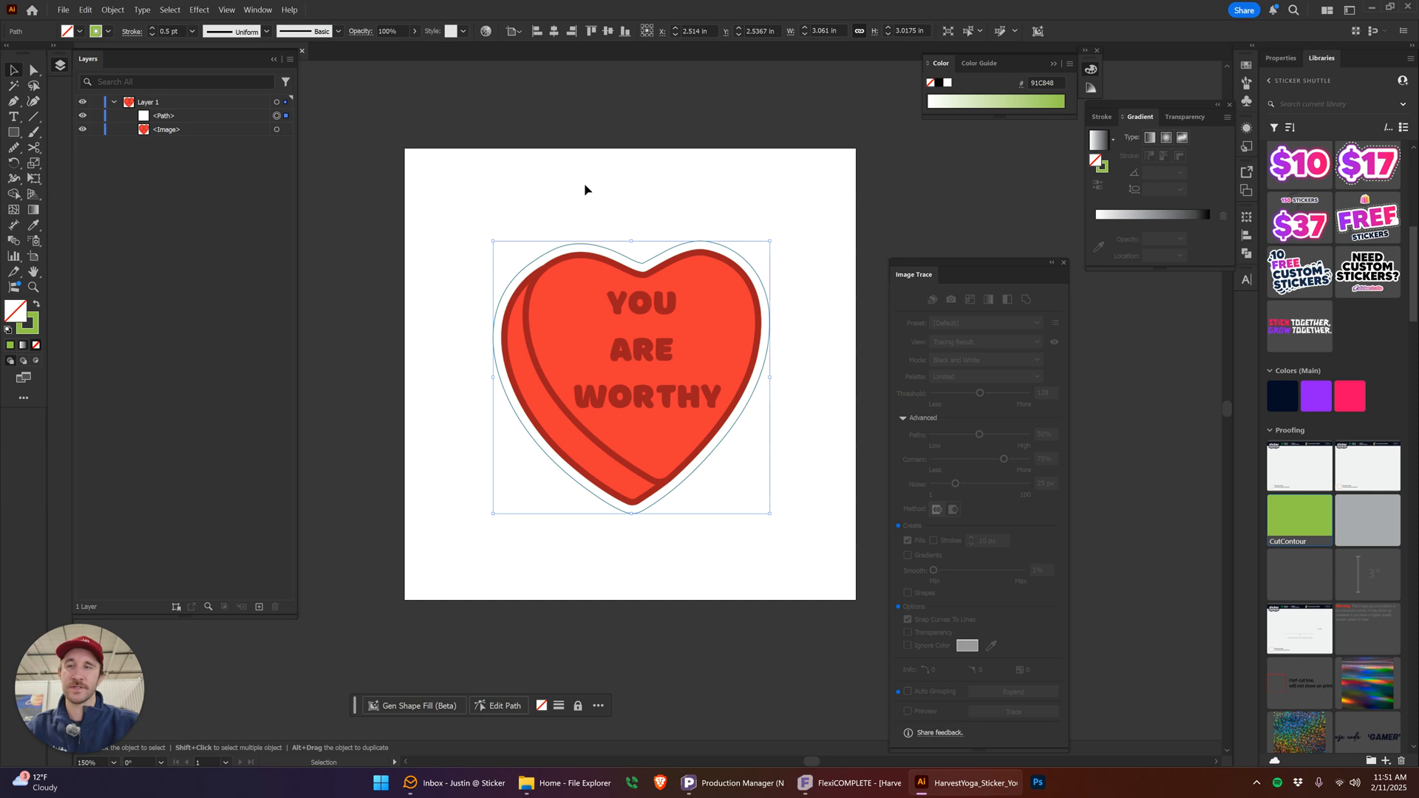
click(530, 190)
Resize the heart artwork and its cut line together to a width of 2 in, and deselect them
drag(443, 212, 838, 535)
click(821, 416)
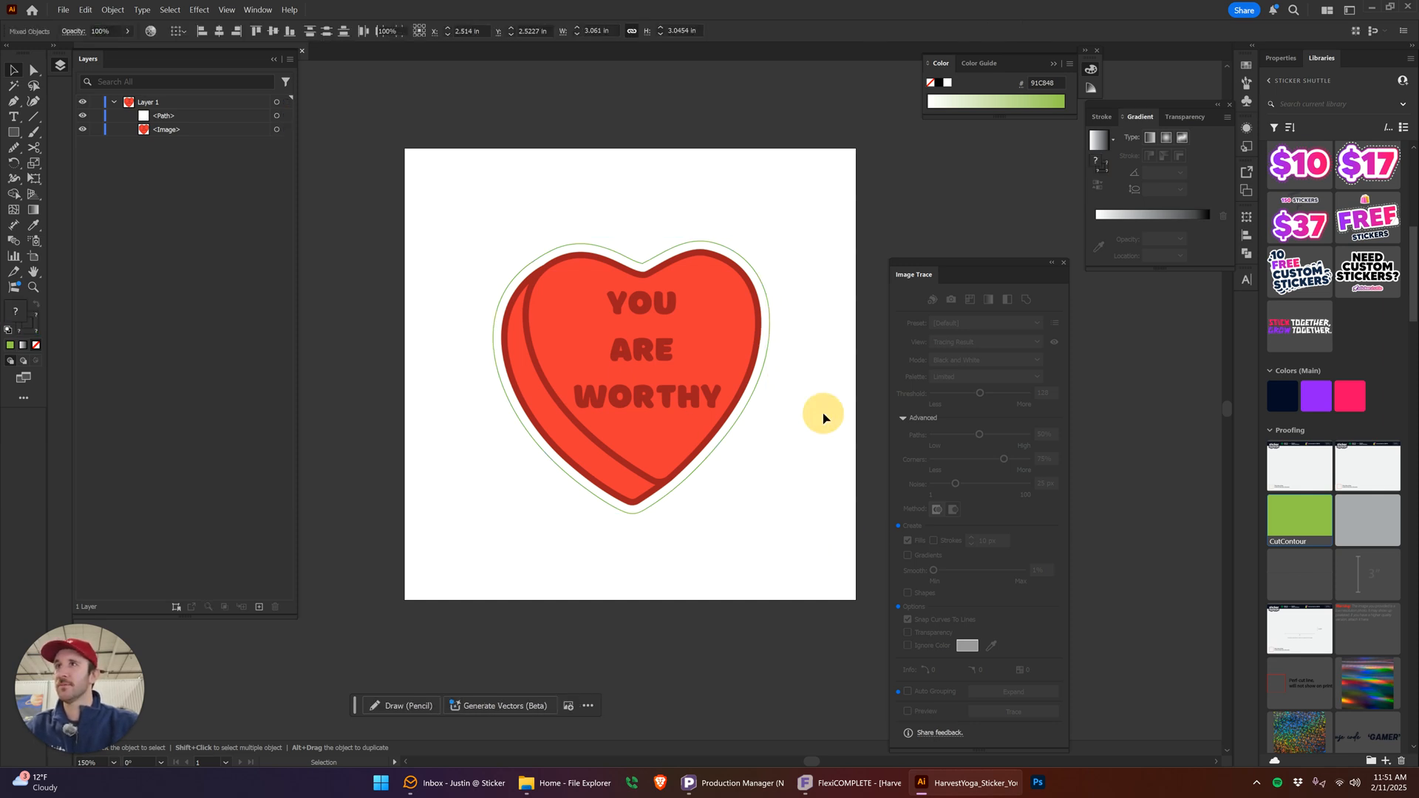
key(ctrl+a)
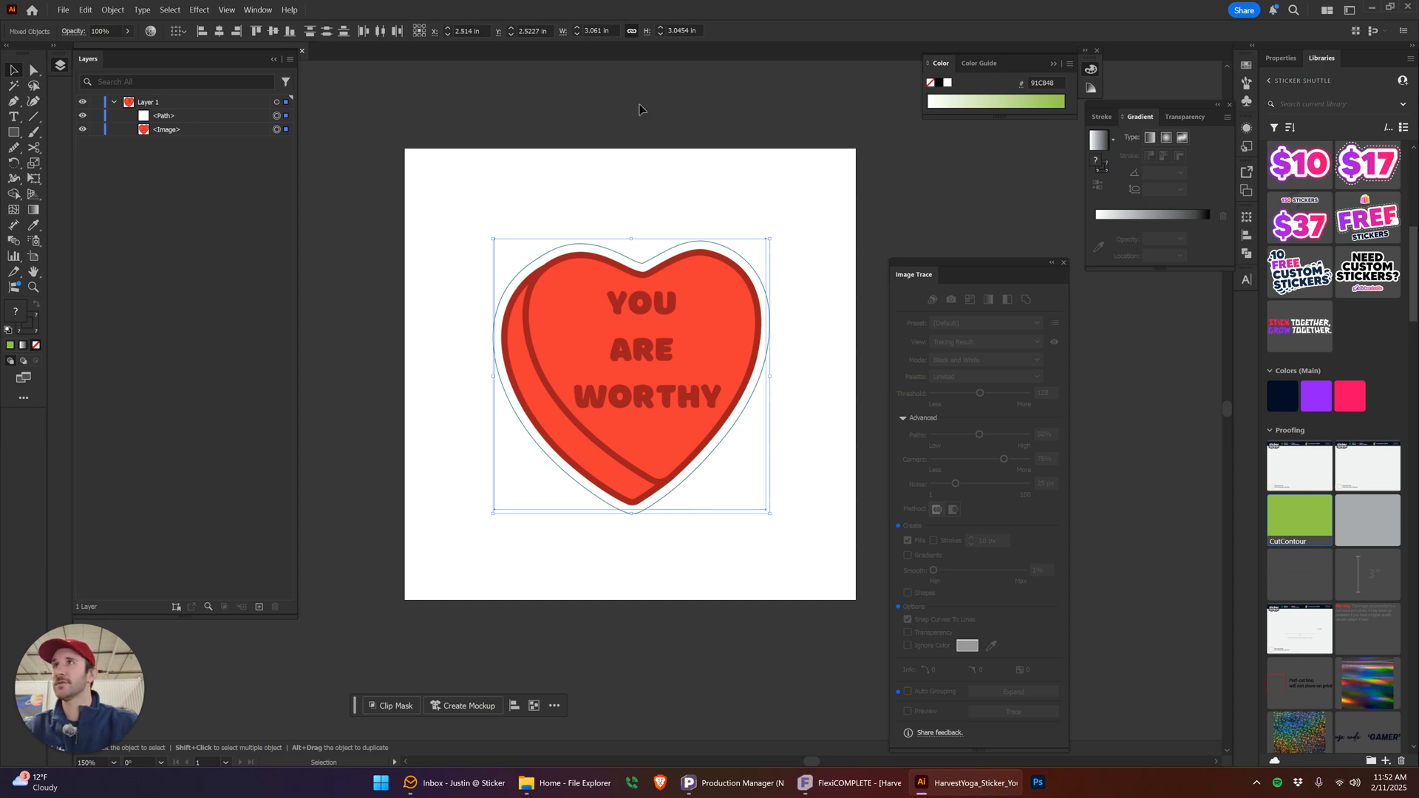
click(614, 31)
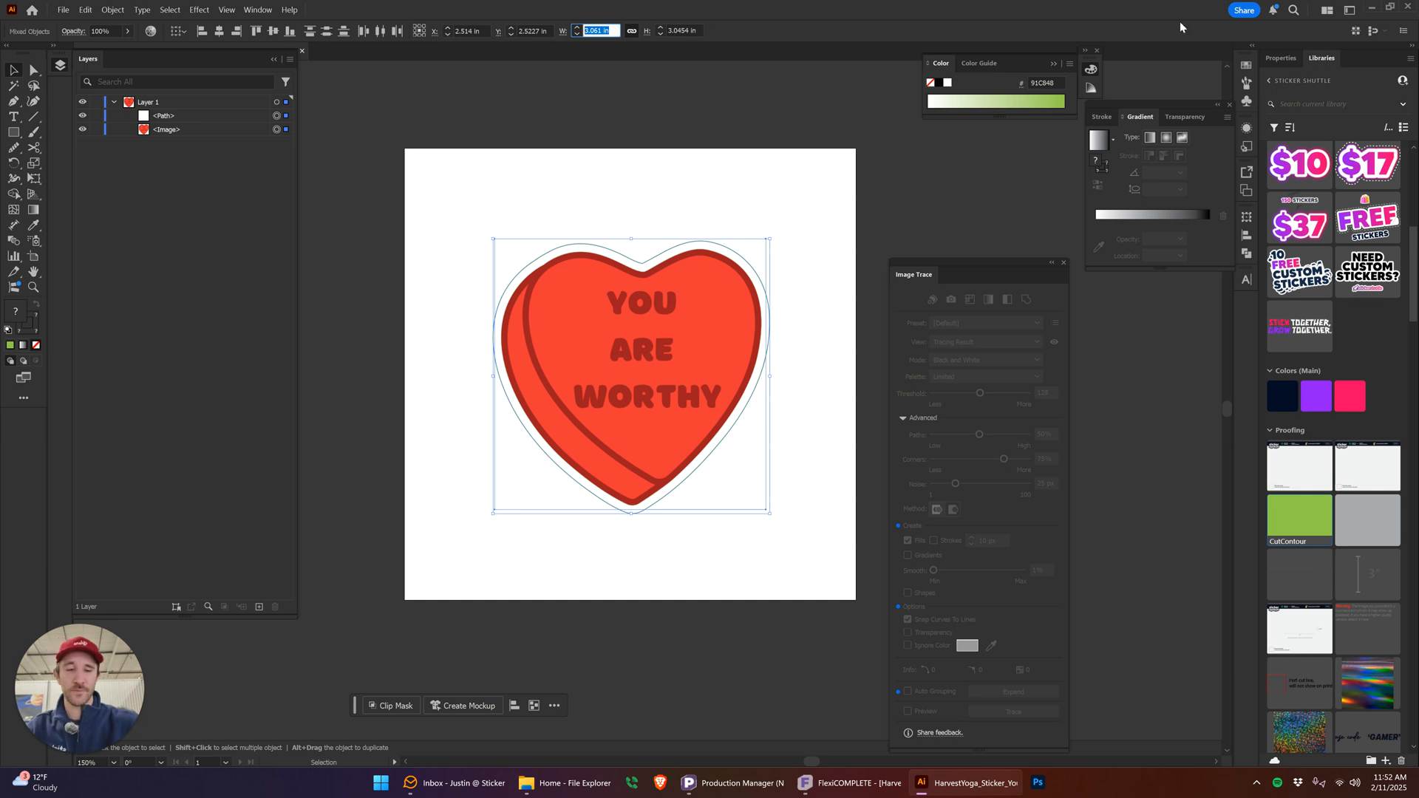
text(2)
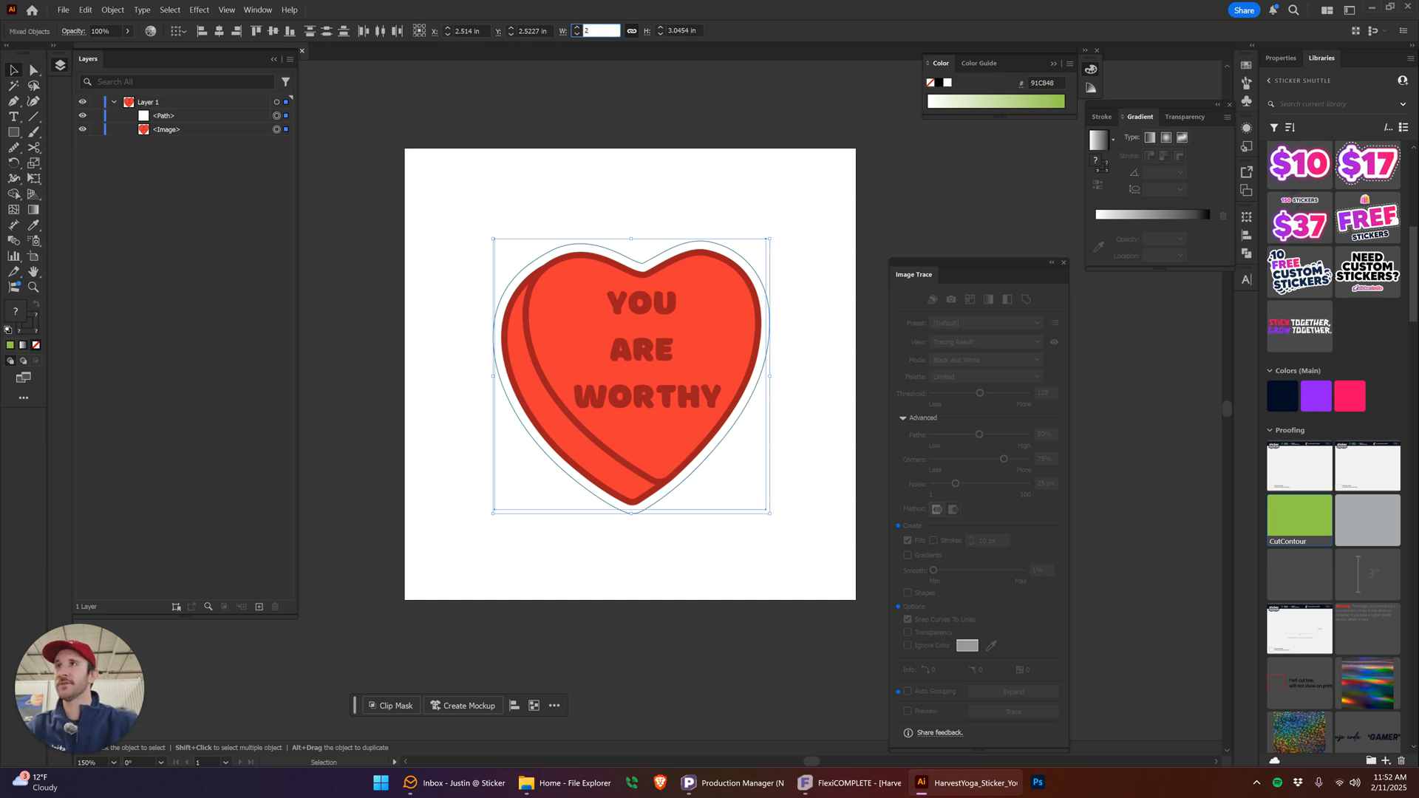
key(Return)
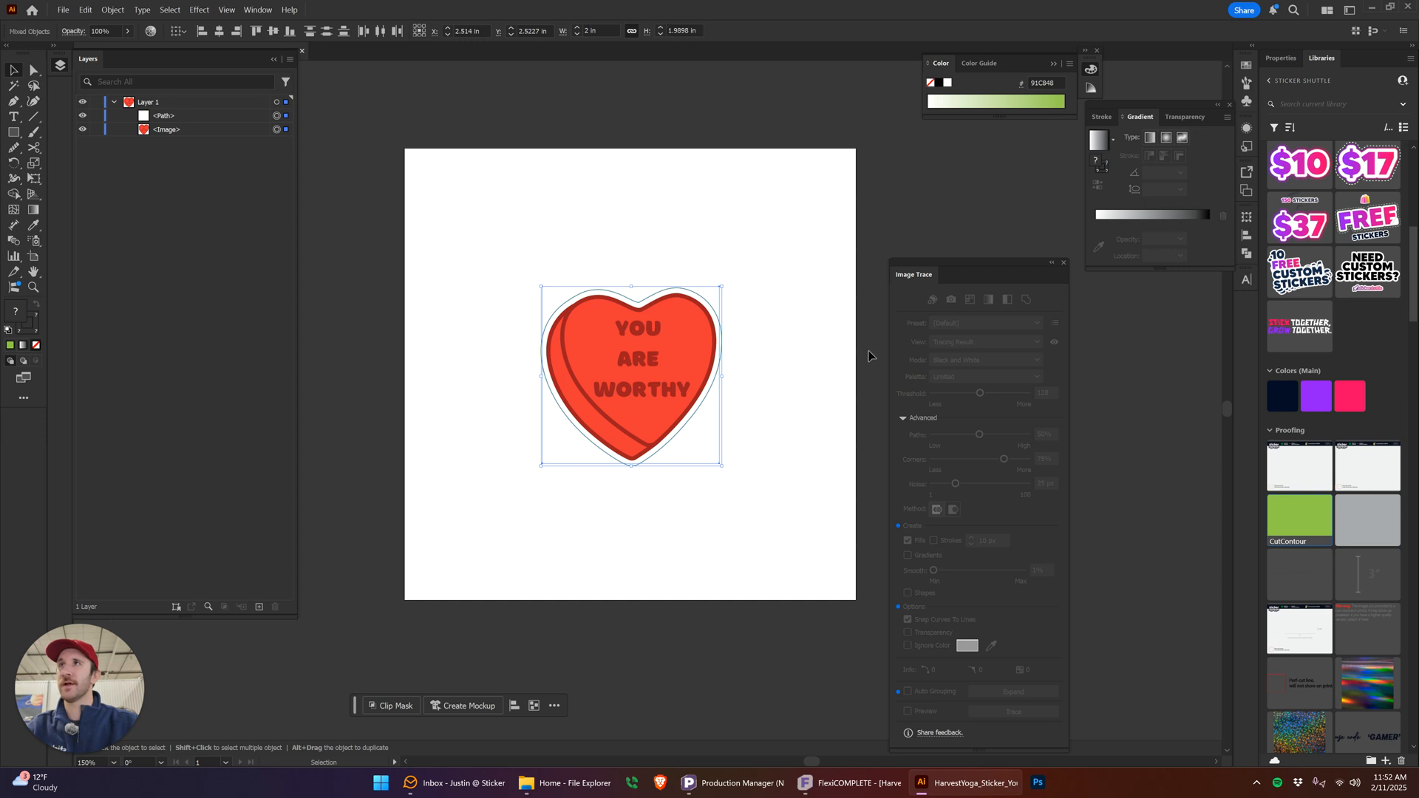
click(769, 274)
key(a)
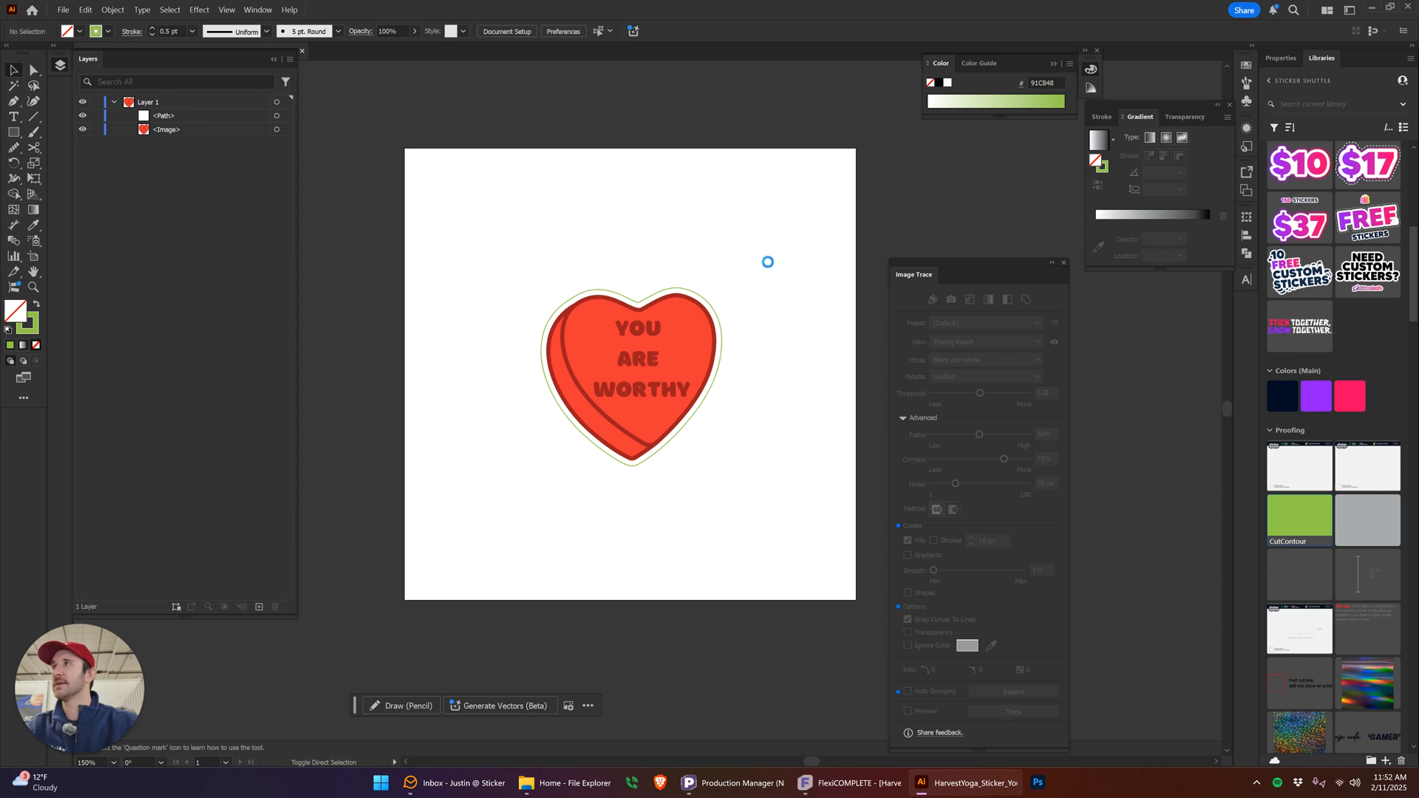
Save the file as HarvestYoga_Sticker_YouAreWorth.ai in the Harvest Yoga customer mockups folder, compatible with Illustrator 2020
key(ctrl+shift+s)
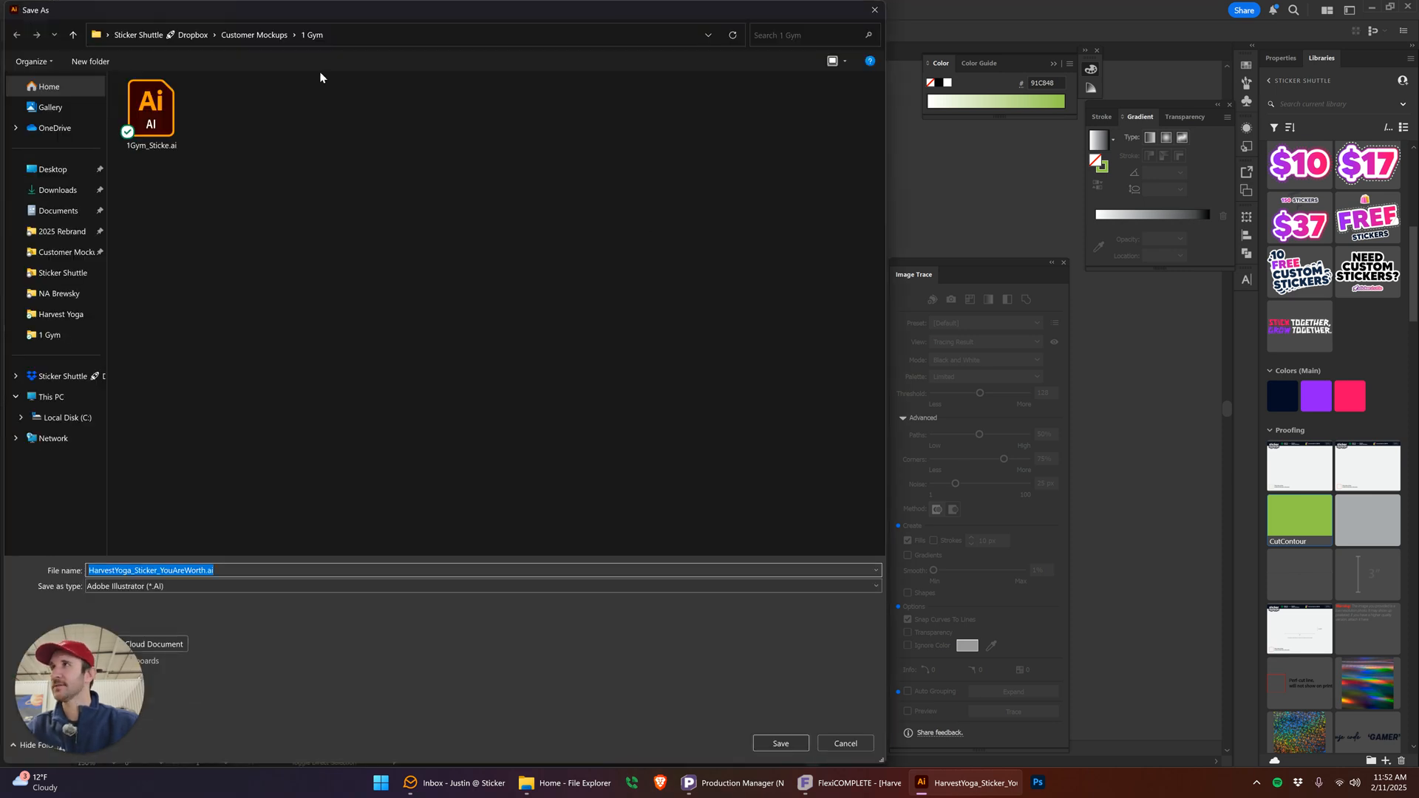
click(252, 36)
click(306, 80)
double_click(190, 120)
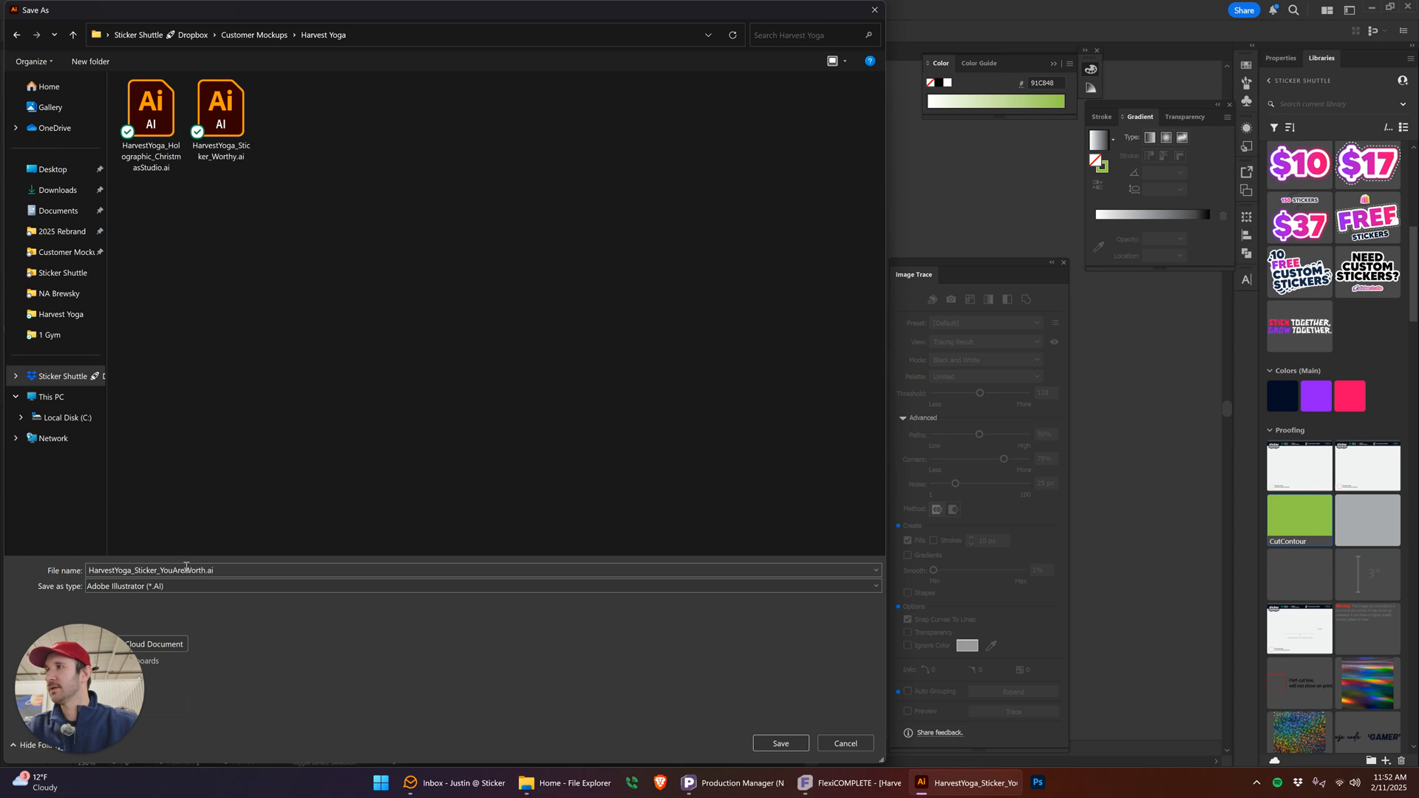
click(787, 739)
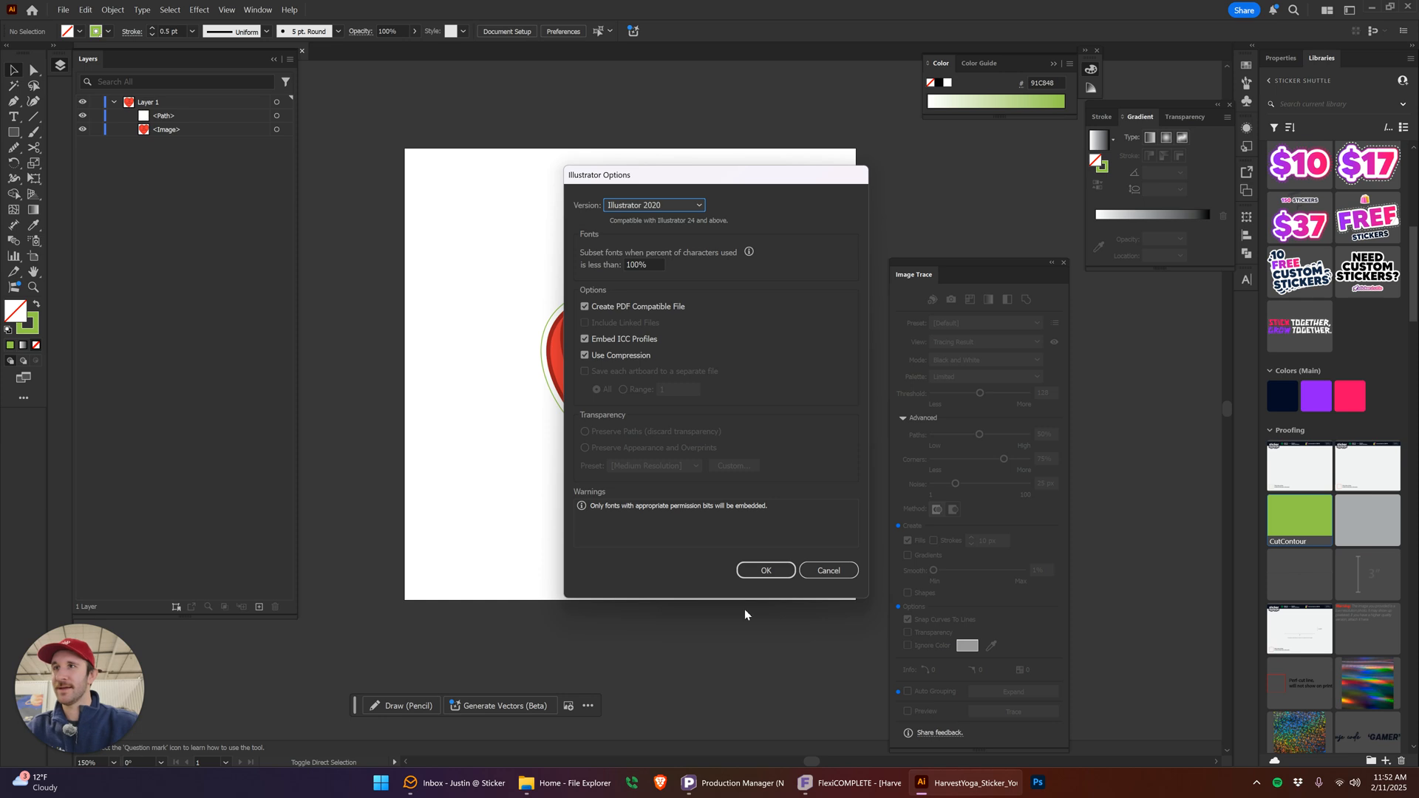
click(761, 570)
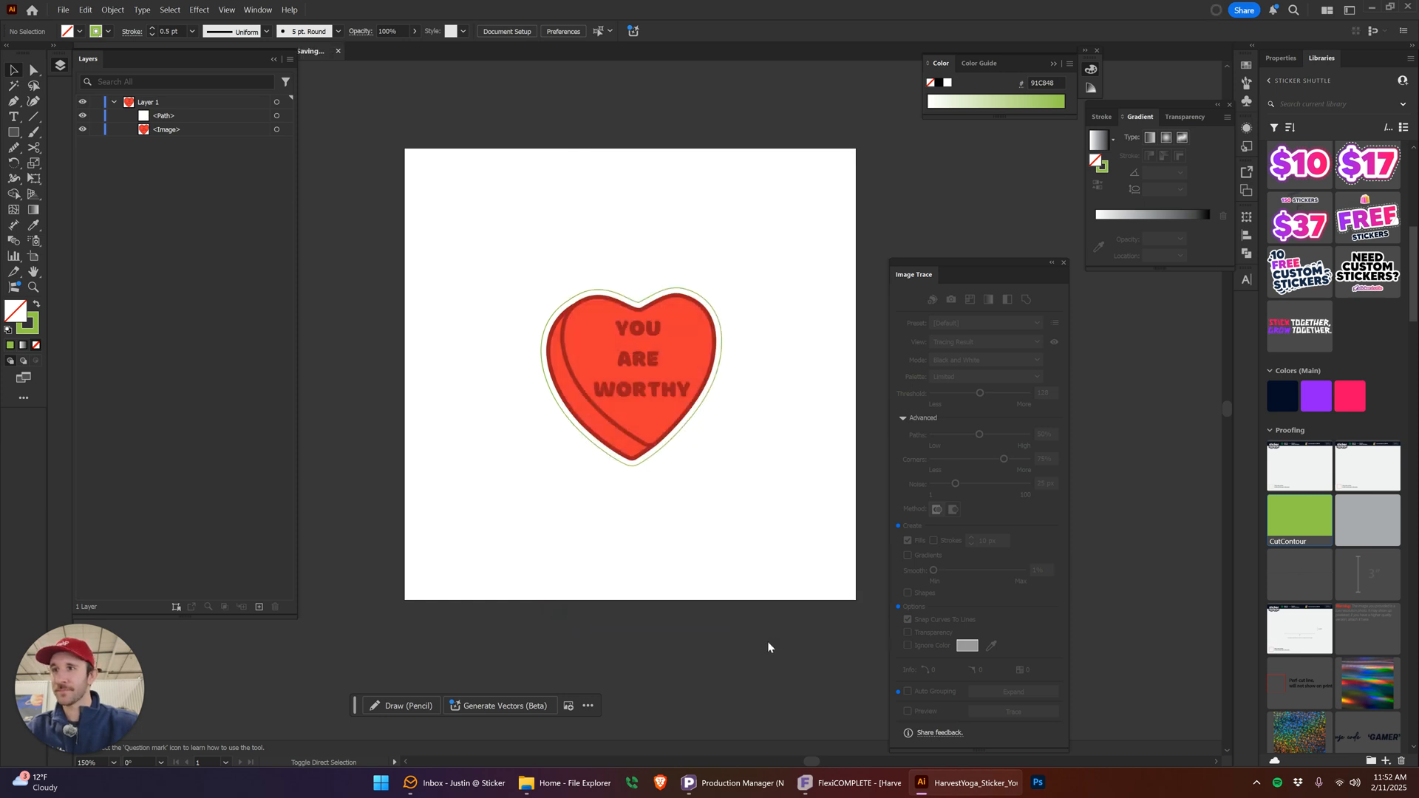
Switch to FlexiCOMPLETE and open HarvestYoga_Sticker_YouAreWorth.ai from the Harvest Yoga folder
click(850, 783)
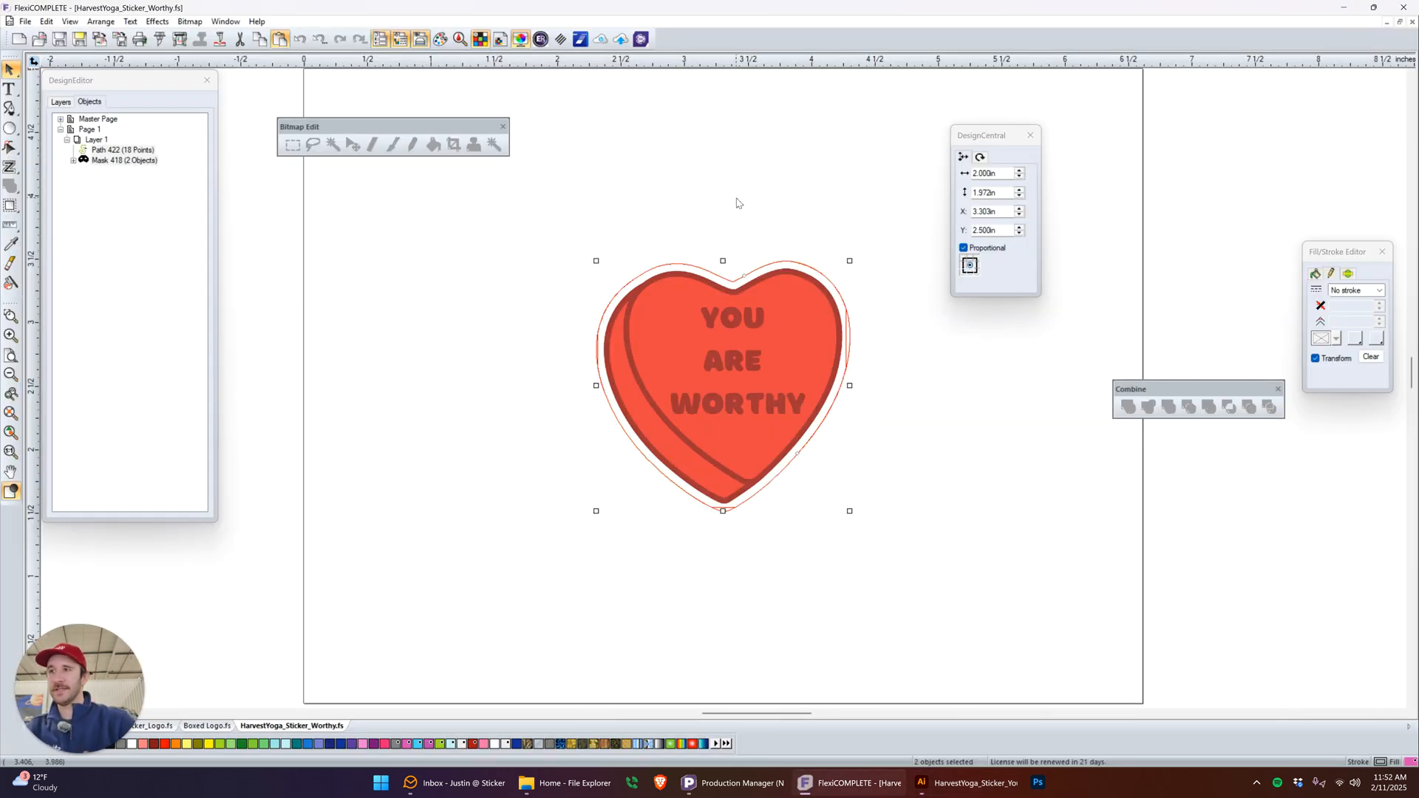
click(737, 202)
key(ctrl+o)
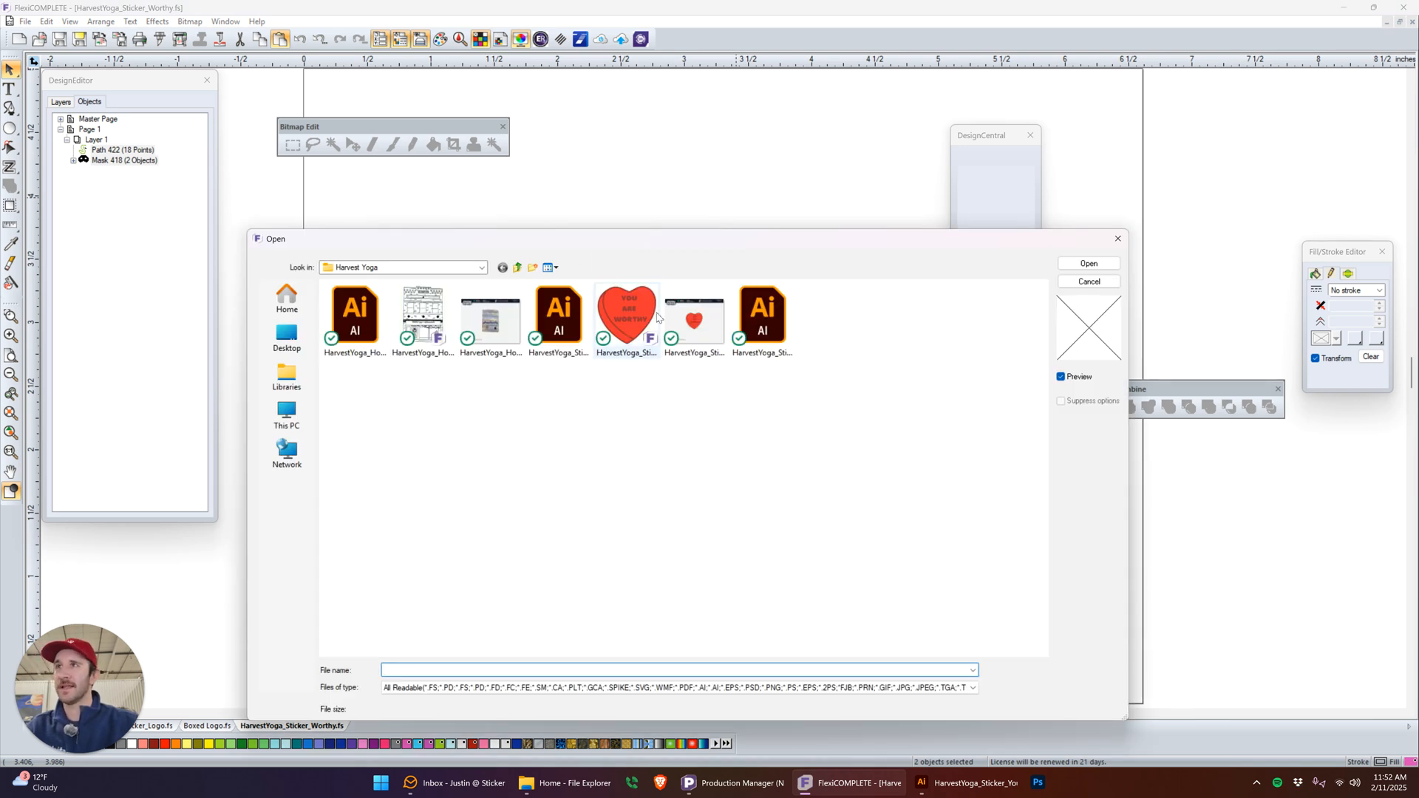
click(762, 311)
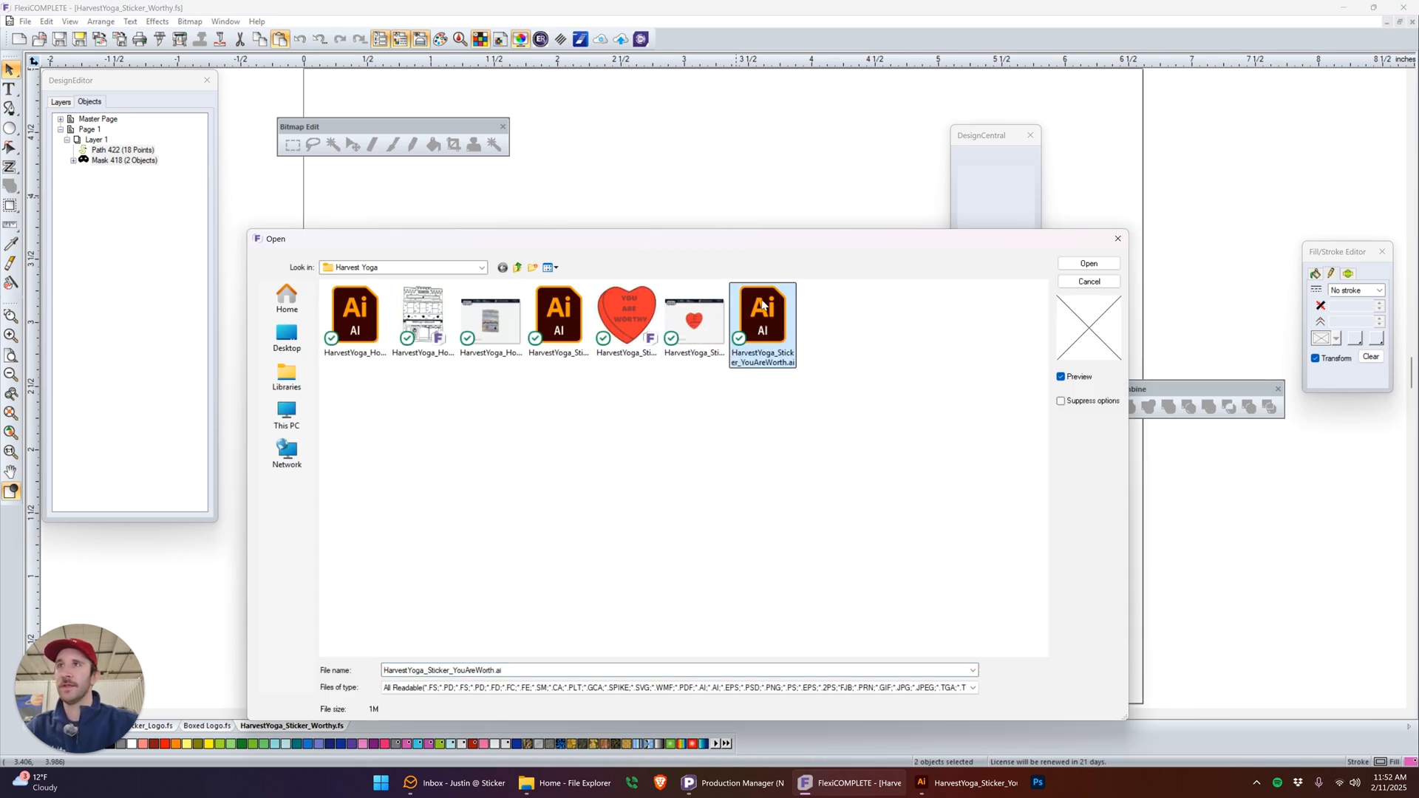
click(1106, 264)
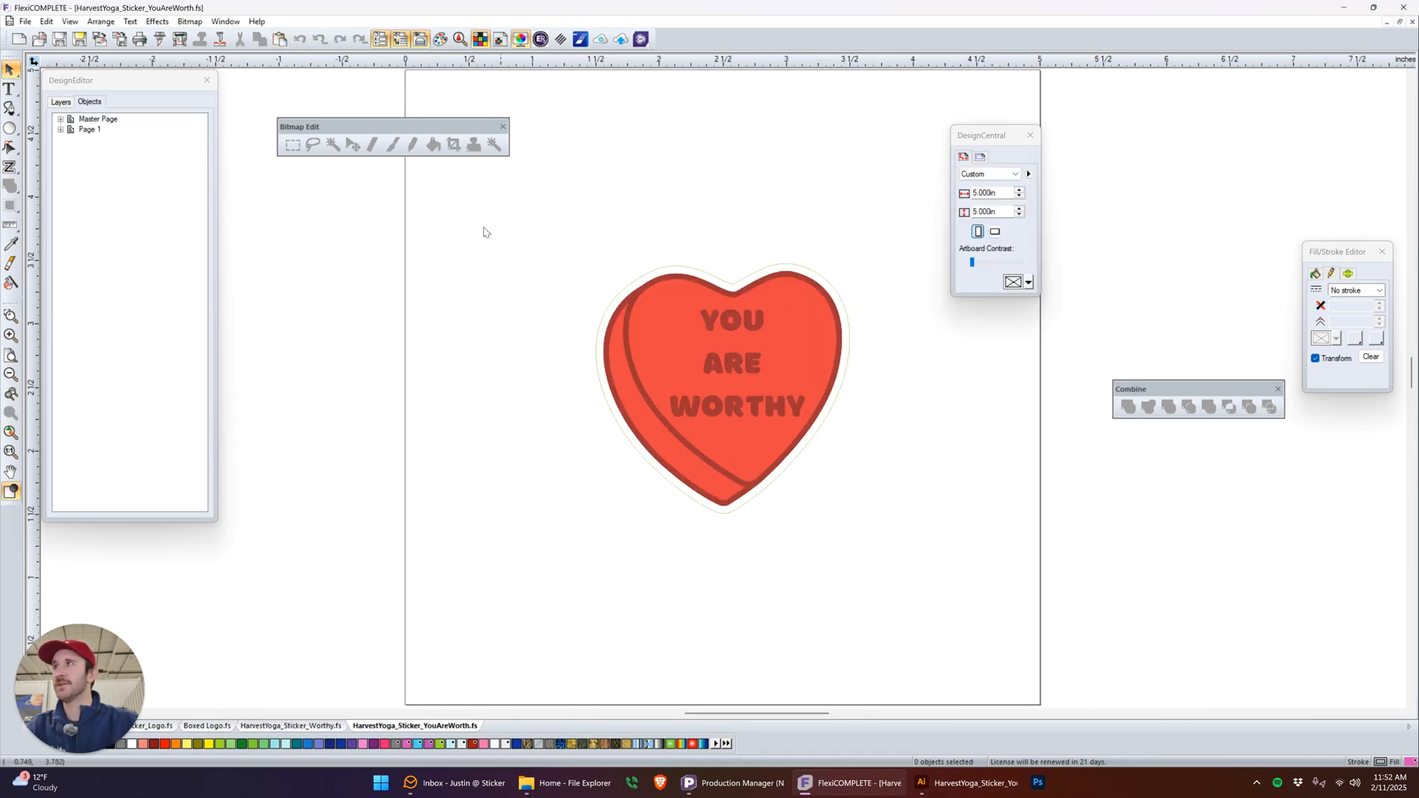
Select the imported heart bitmap and its outline together to check them, and deselect both
drag(571, 244, 969, 562)
click(460, 225)
drag(592, 222, 877, 539)
click(732, 194)
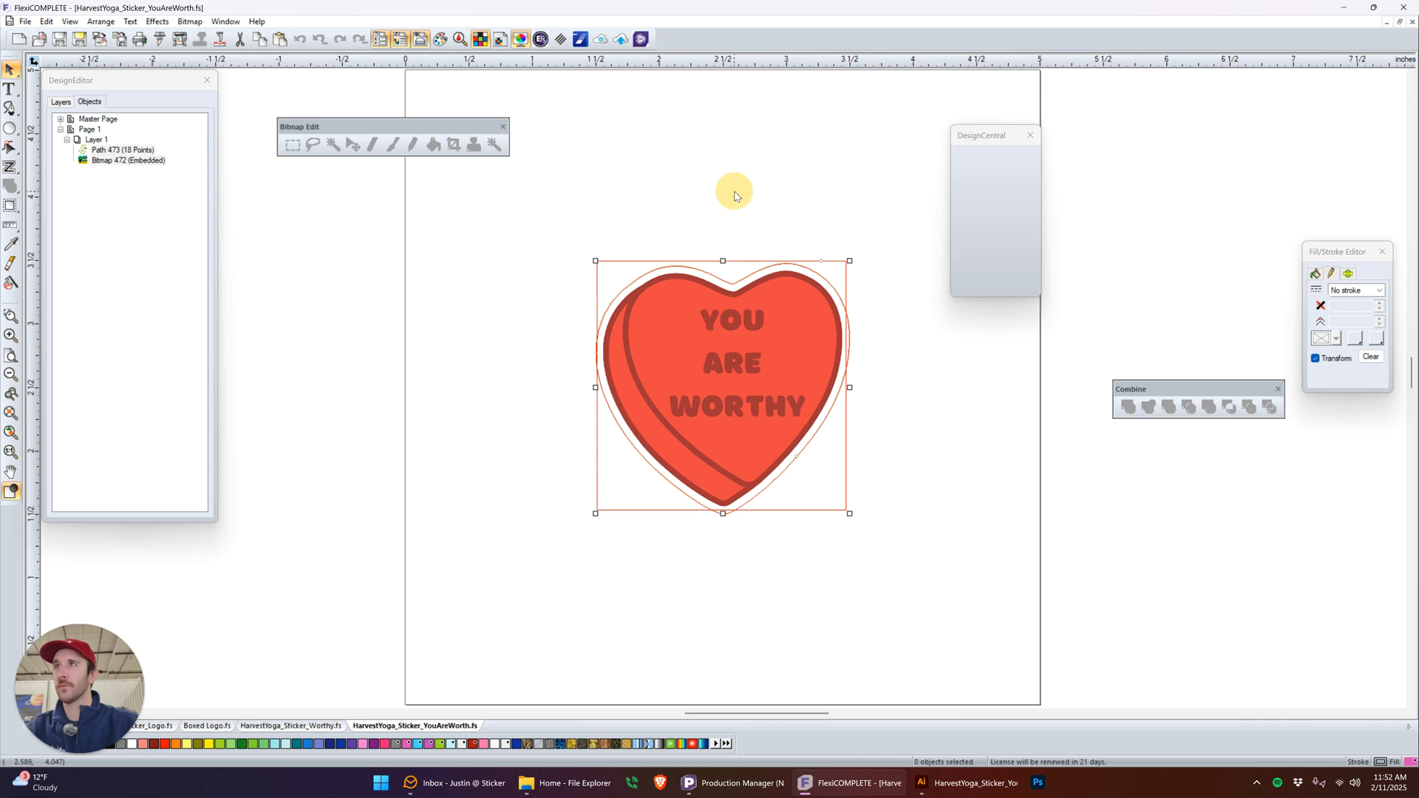
Try a contour cut on the heart's outline path with a 0.000 in offset, and deselect it
click(674, 270)
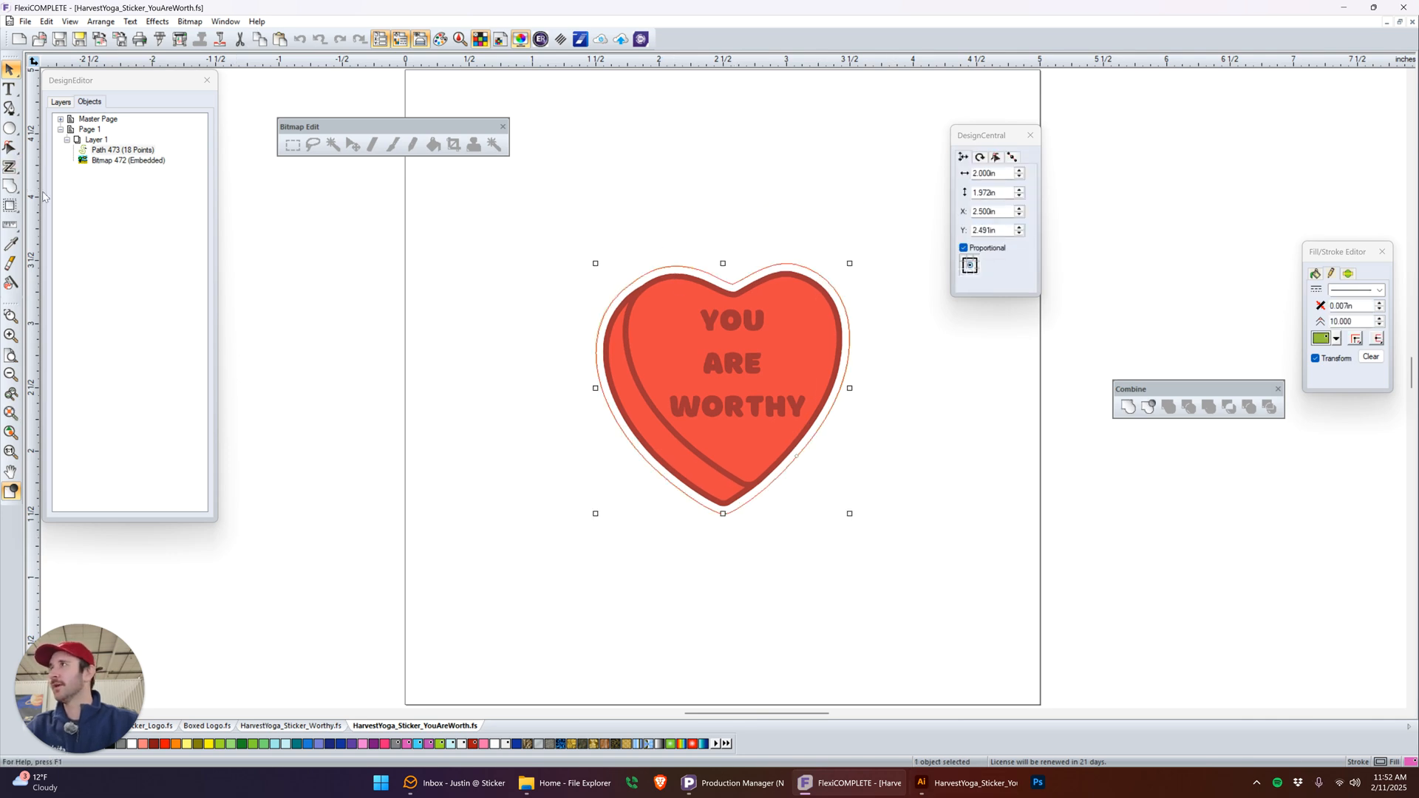
click(11, 206)
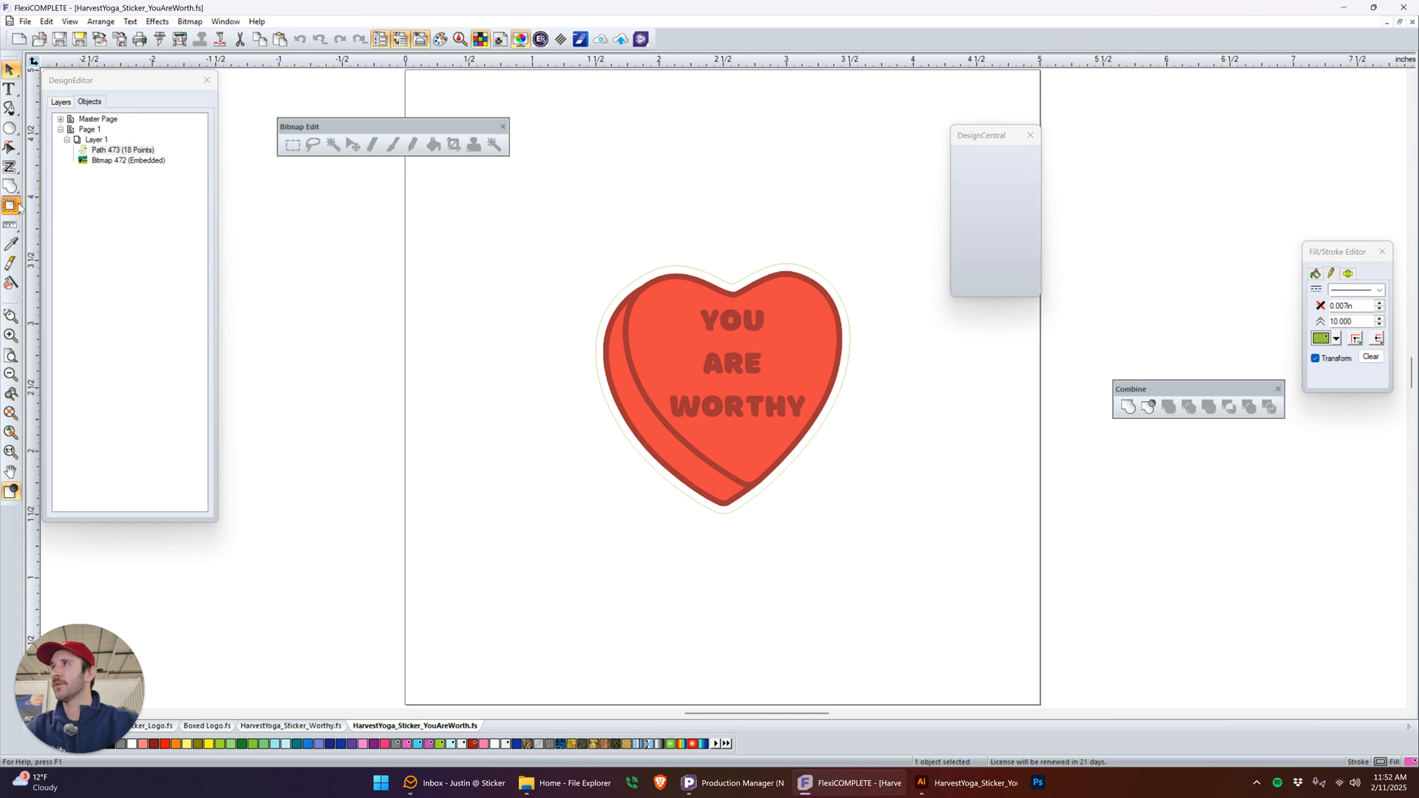
click(1027, 211)
click(1028, 212)
click(1028, 212)
click(1027, 212)
click(1028, 218)
click(1028, 218)
click(1028, 218)
click(1028, 219)
click(1028, 283)
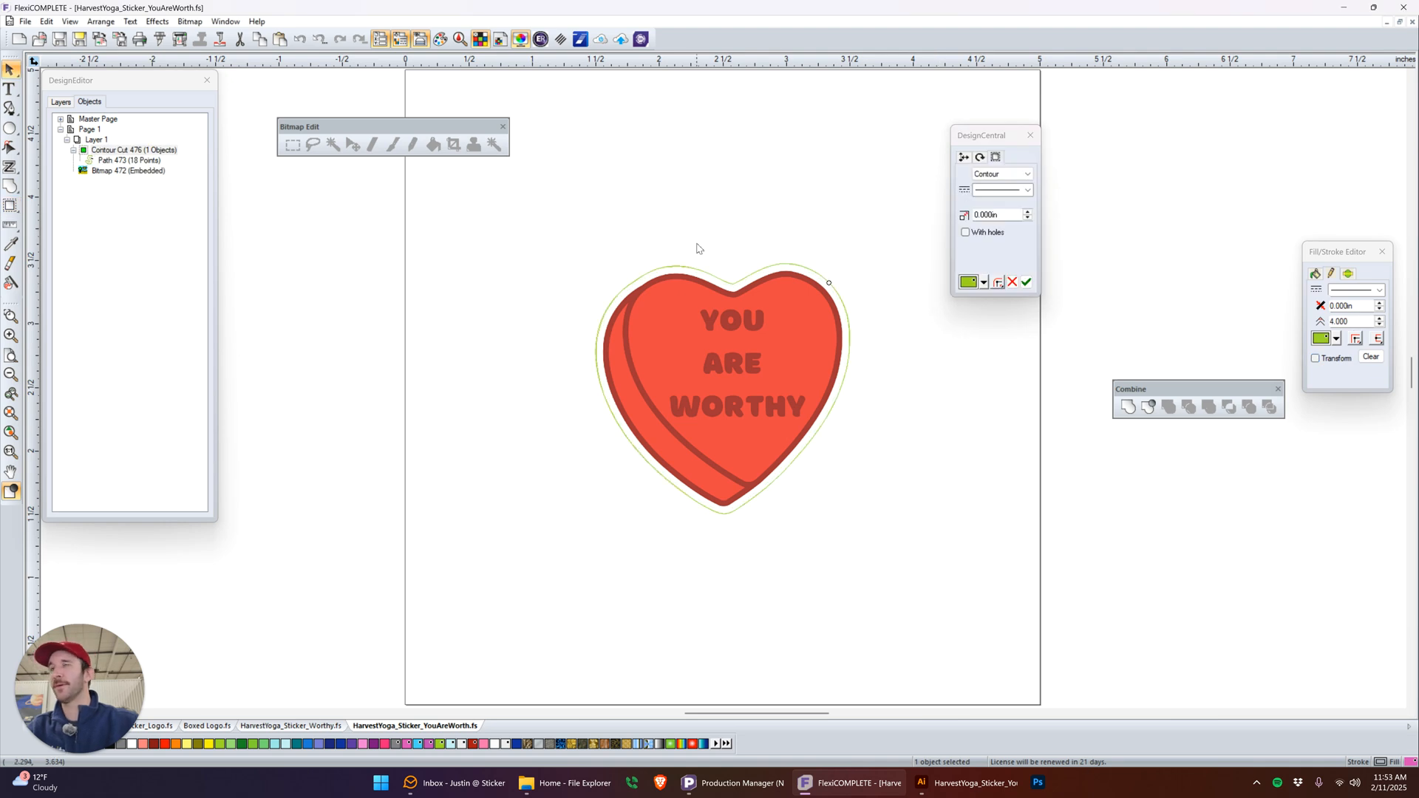
click(723, 205)
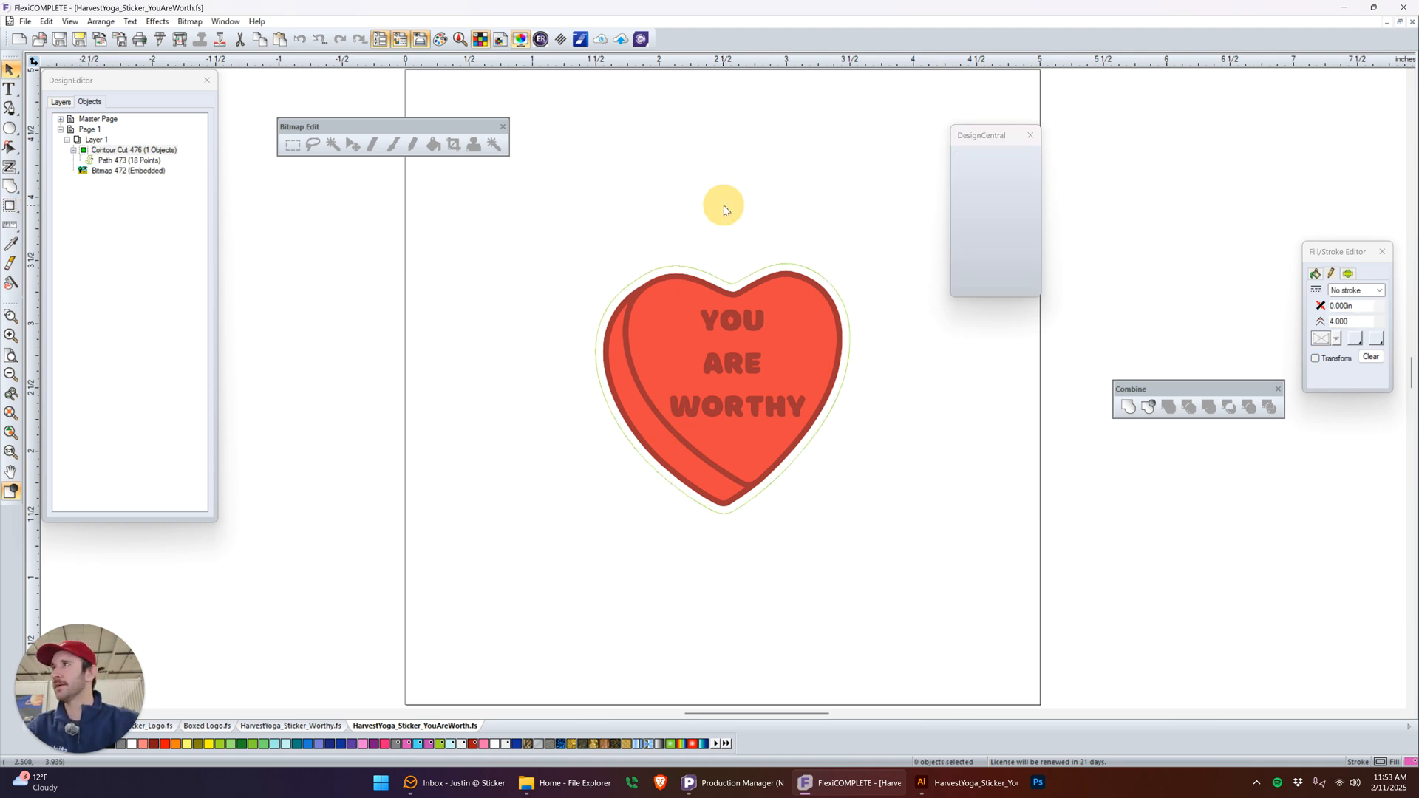
Examine the heart's objects by selecting the bitmap and outline together and the outline on its own
drag(525, 206, 1016, 565)
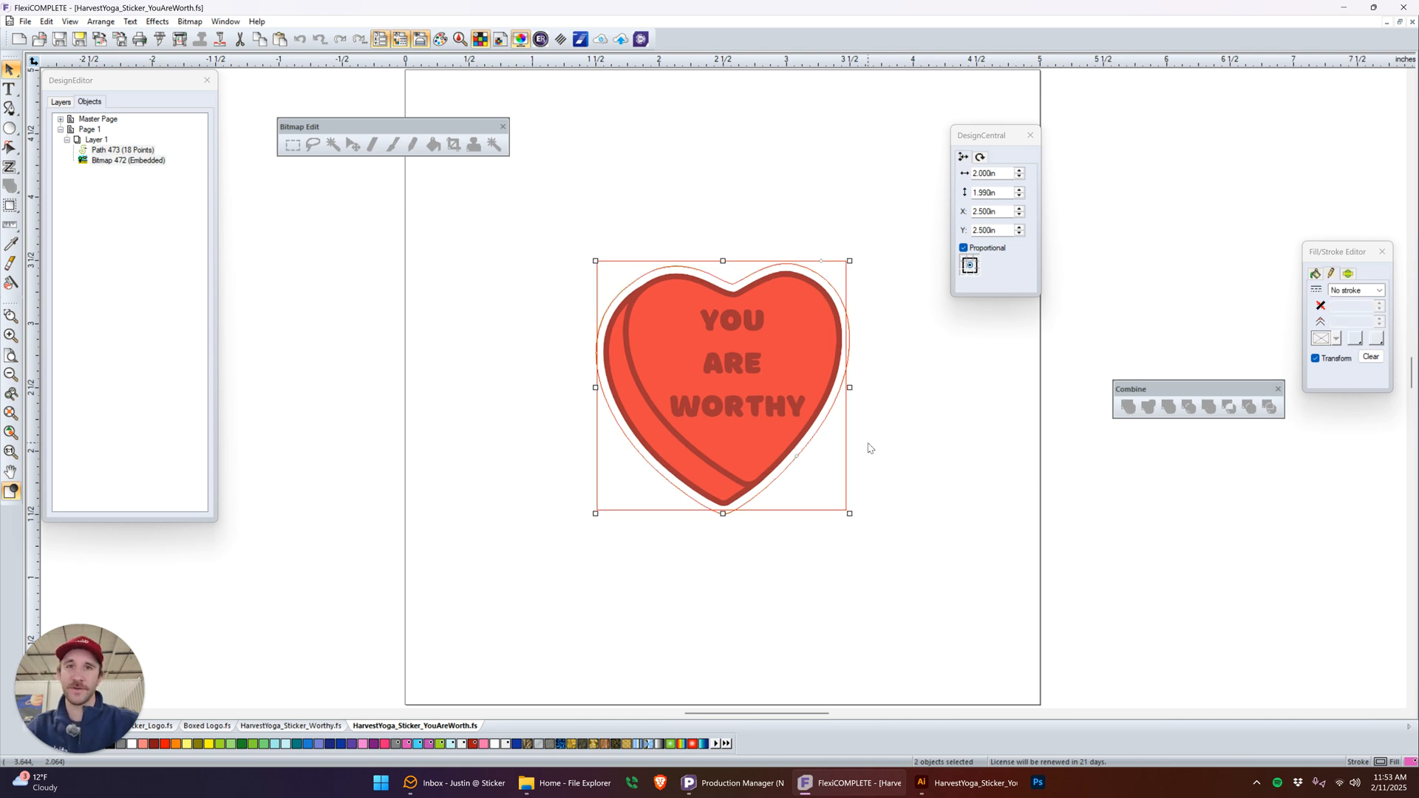
drag(884, 216, 377, 566)
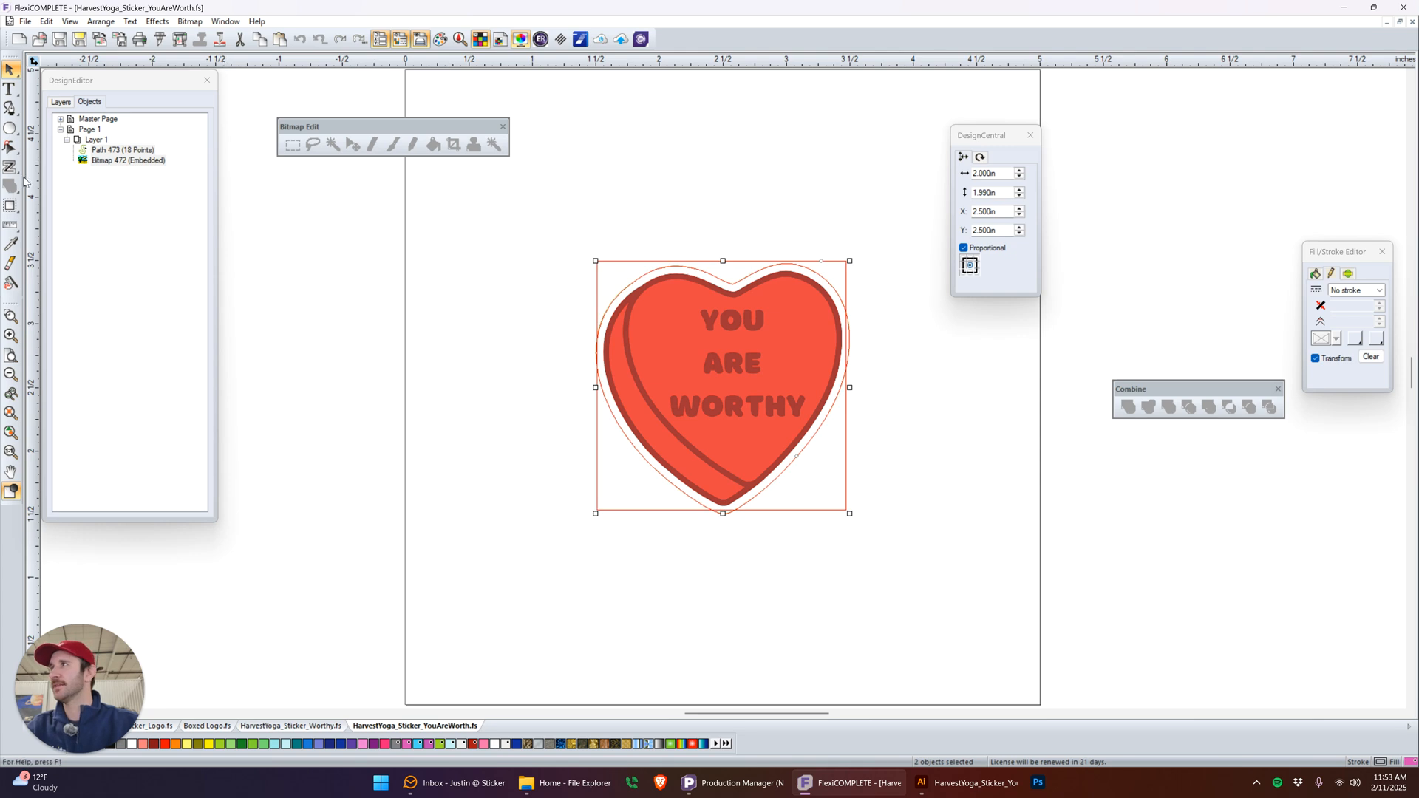
click(719, 209)
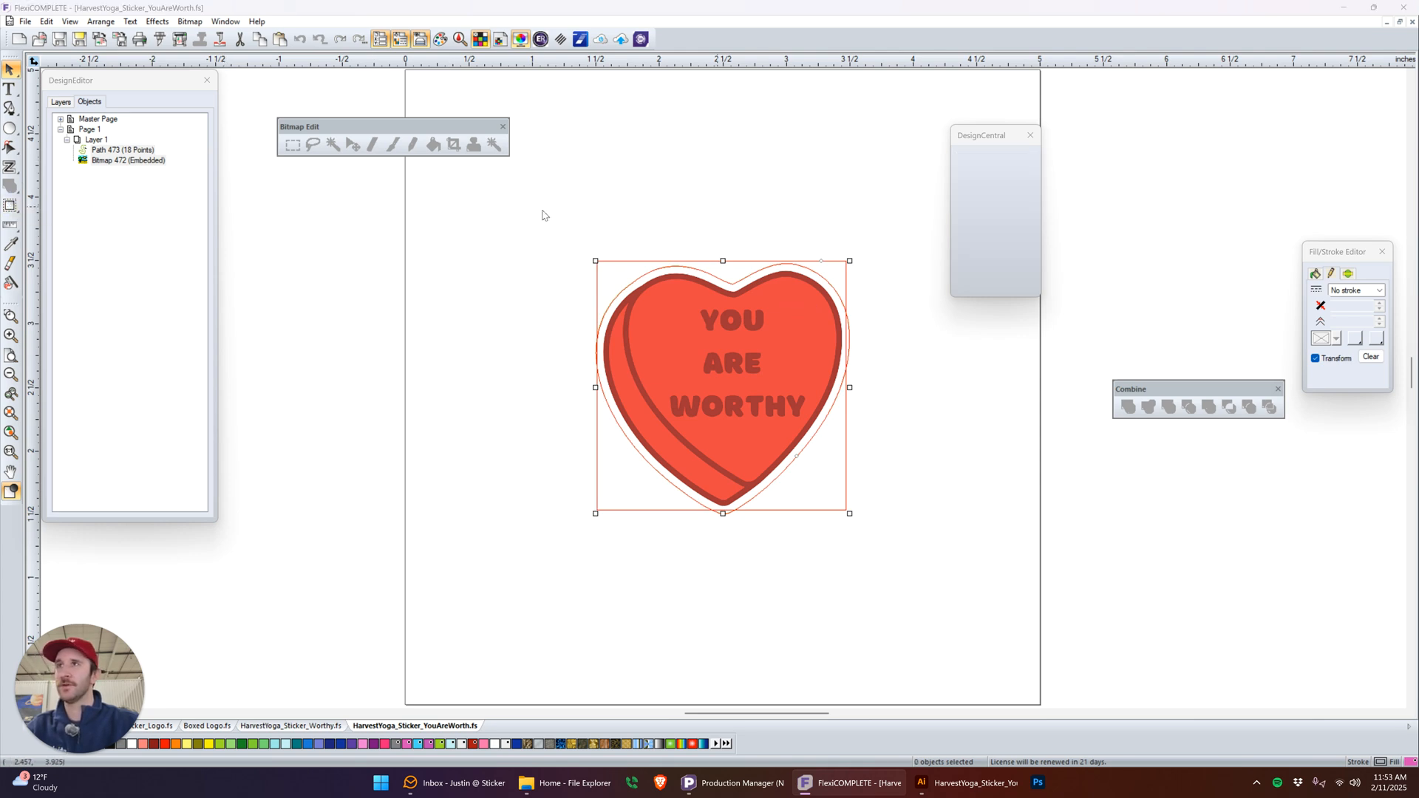
click(680, 270)
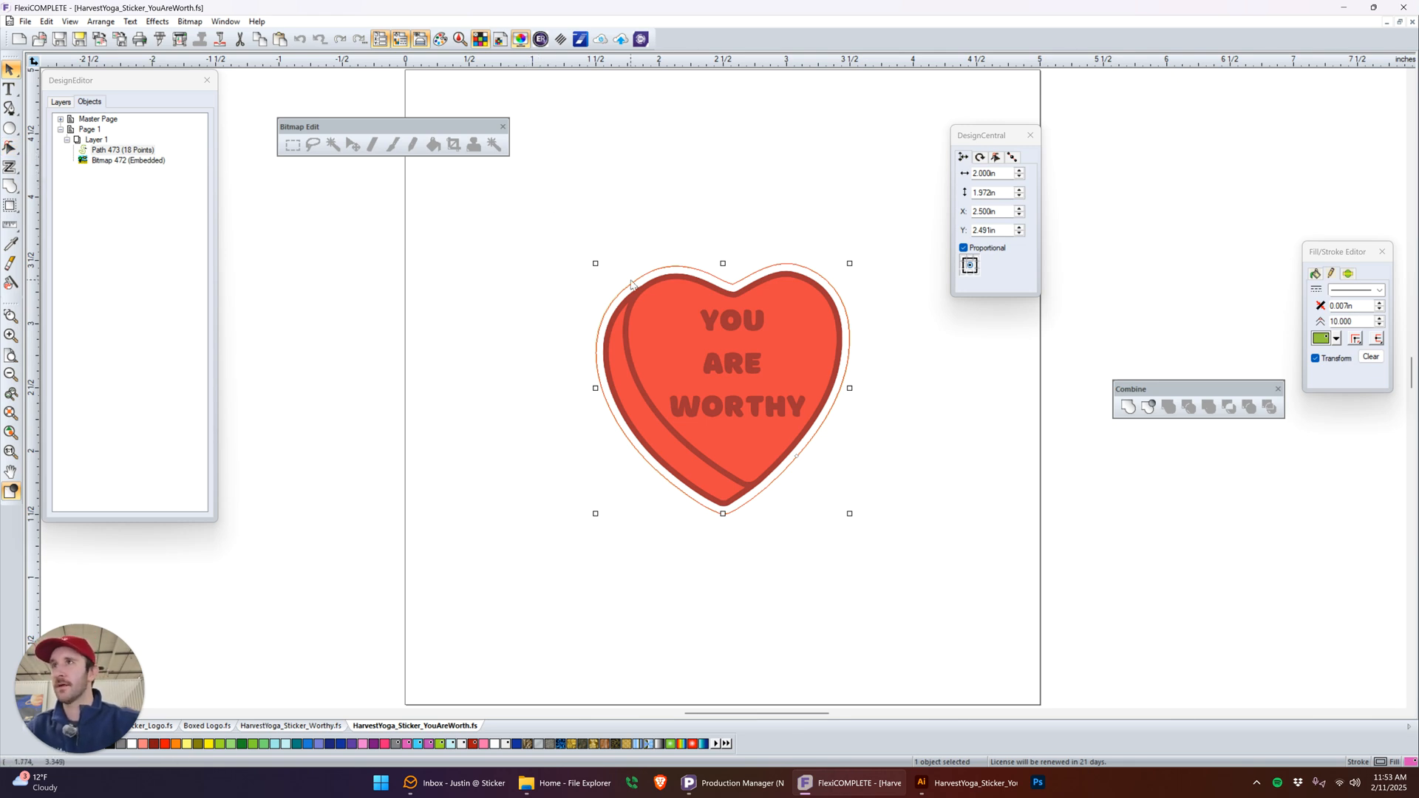
key(ctrl+s)
click(630, 204)
click(675, 286)
drag(548, 237, 973, 579)
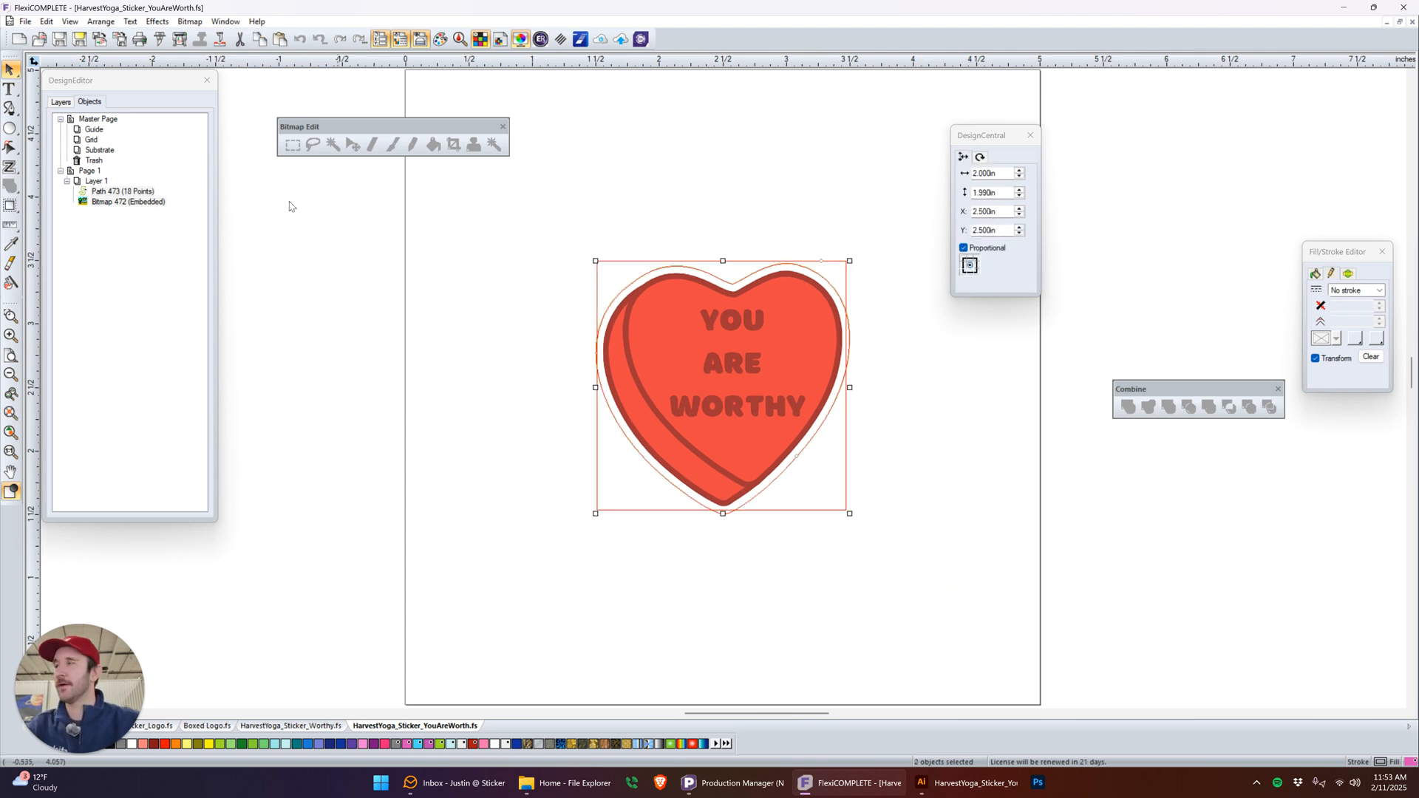
Apply a contour cut with a 0.000 in offset to the 18-point heart outline path
click(152, 249)
click(113, 193)
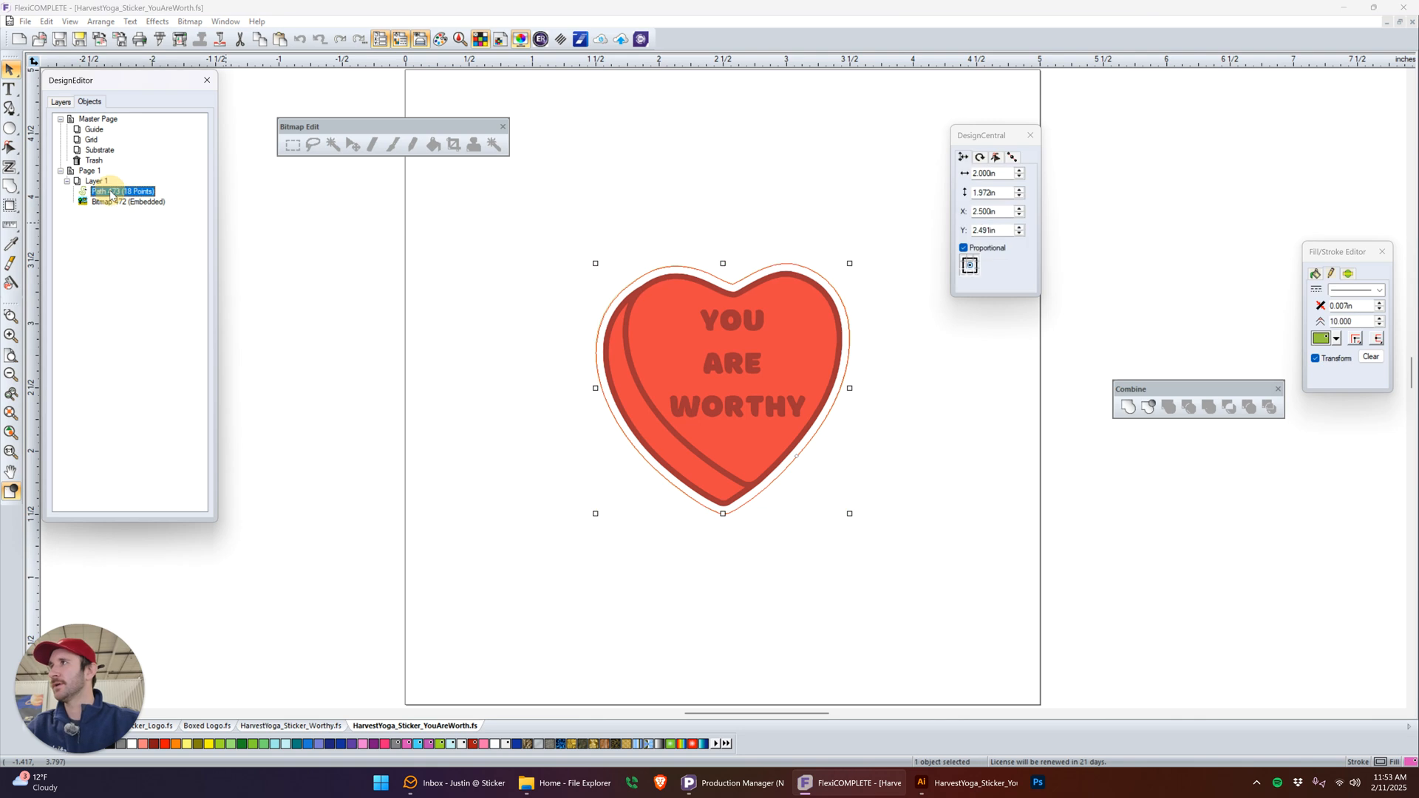
click(10, 205)
click(1026, 283)
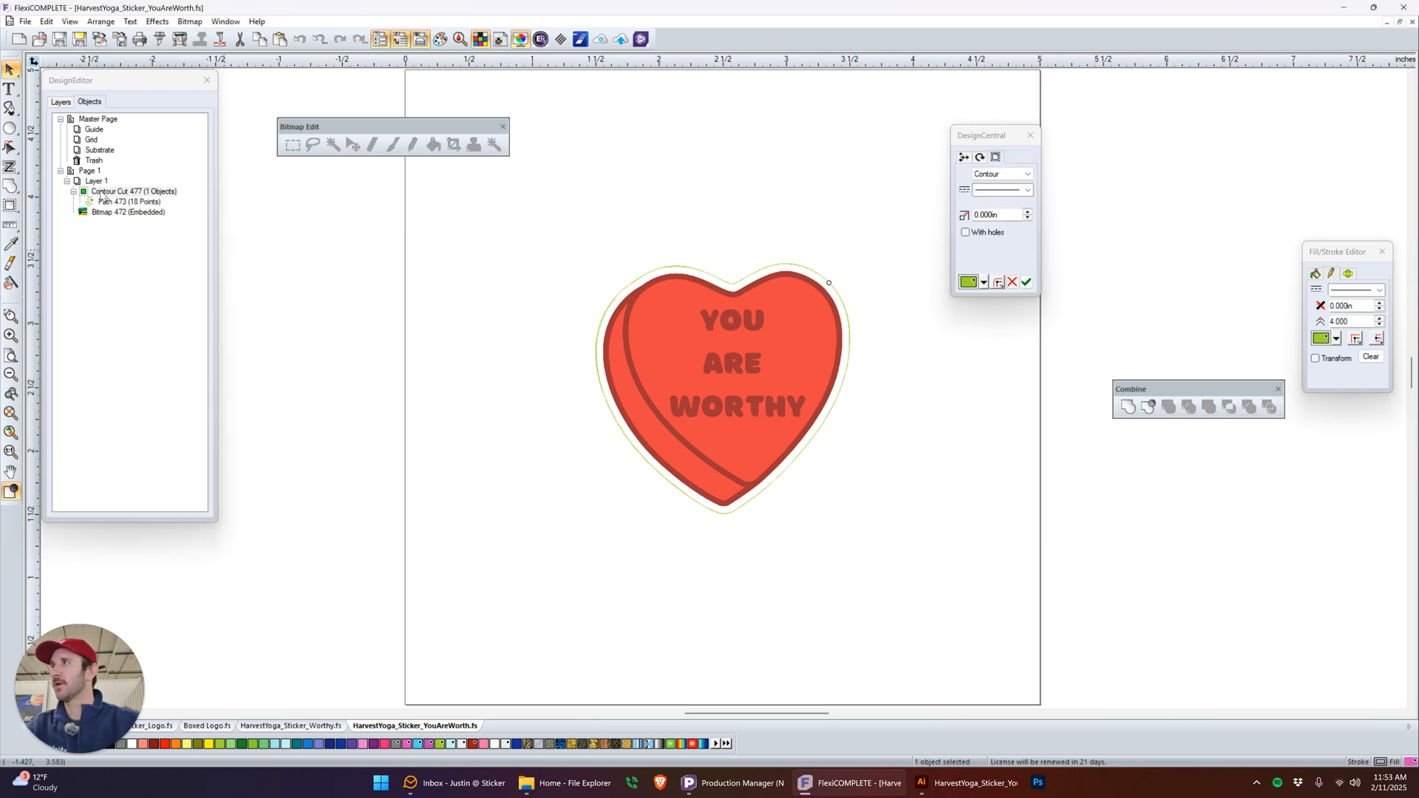
Separate the contour cut from the heart's original outline path
right_click(119, 193)
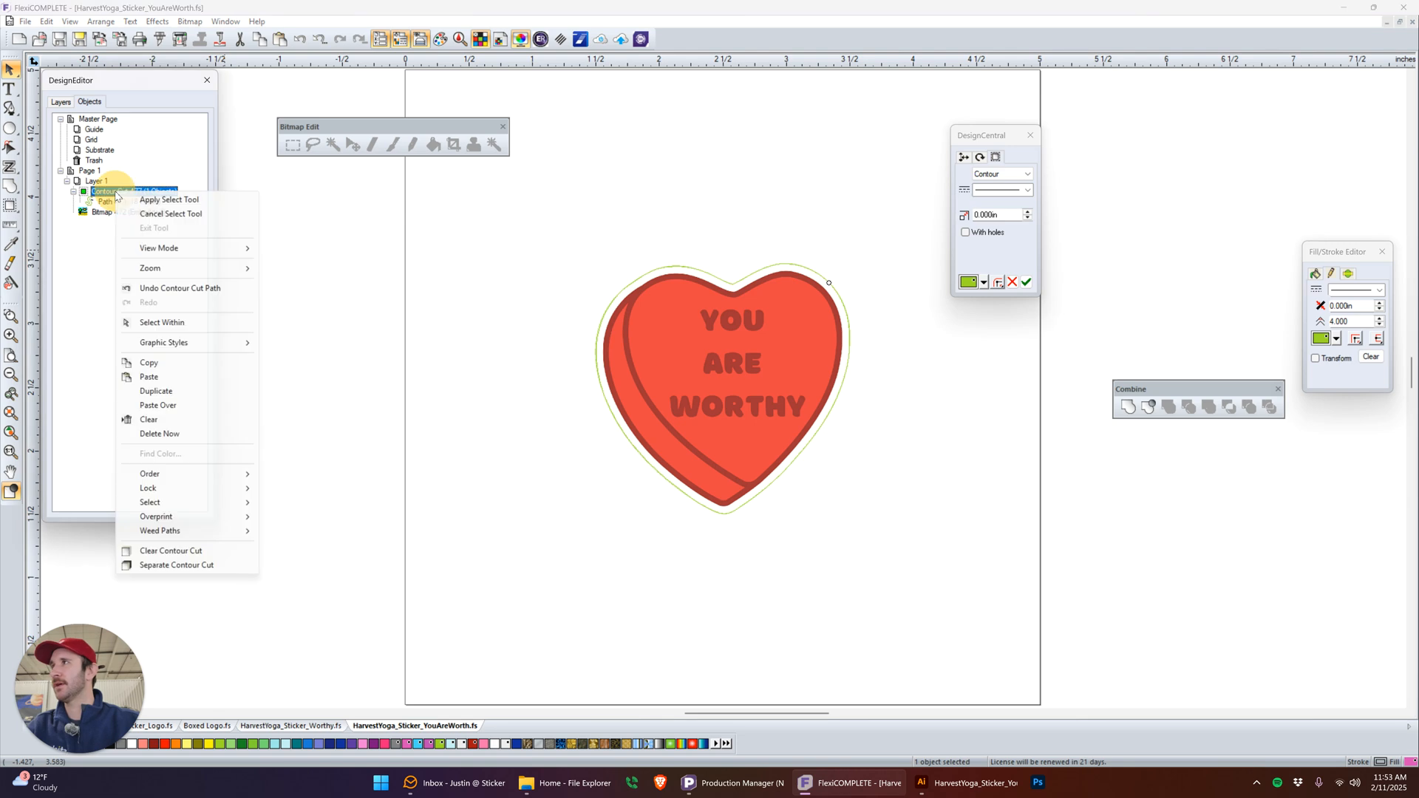
click(181, 567)
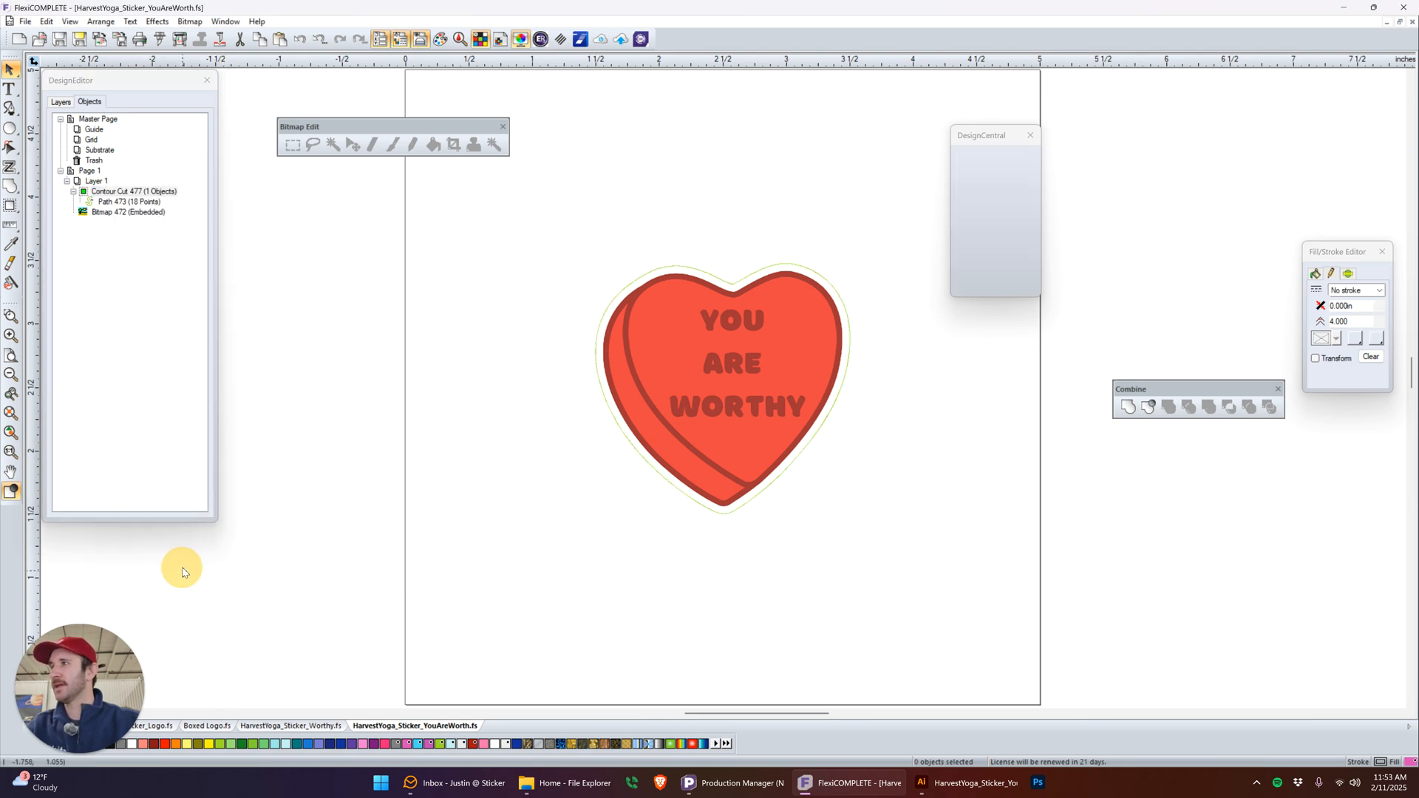
right_click(122, 192)
click(181, 537)
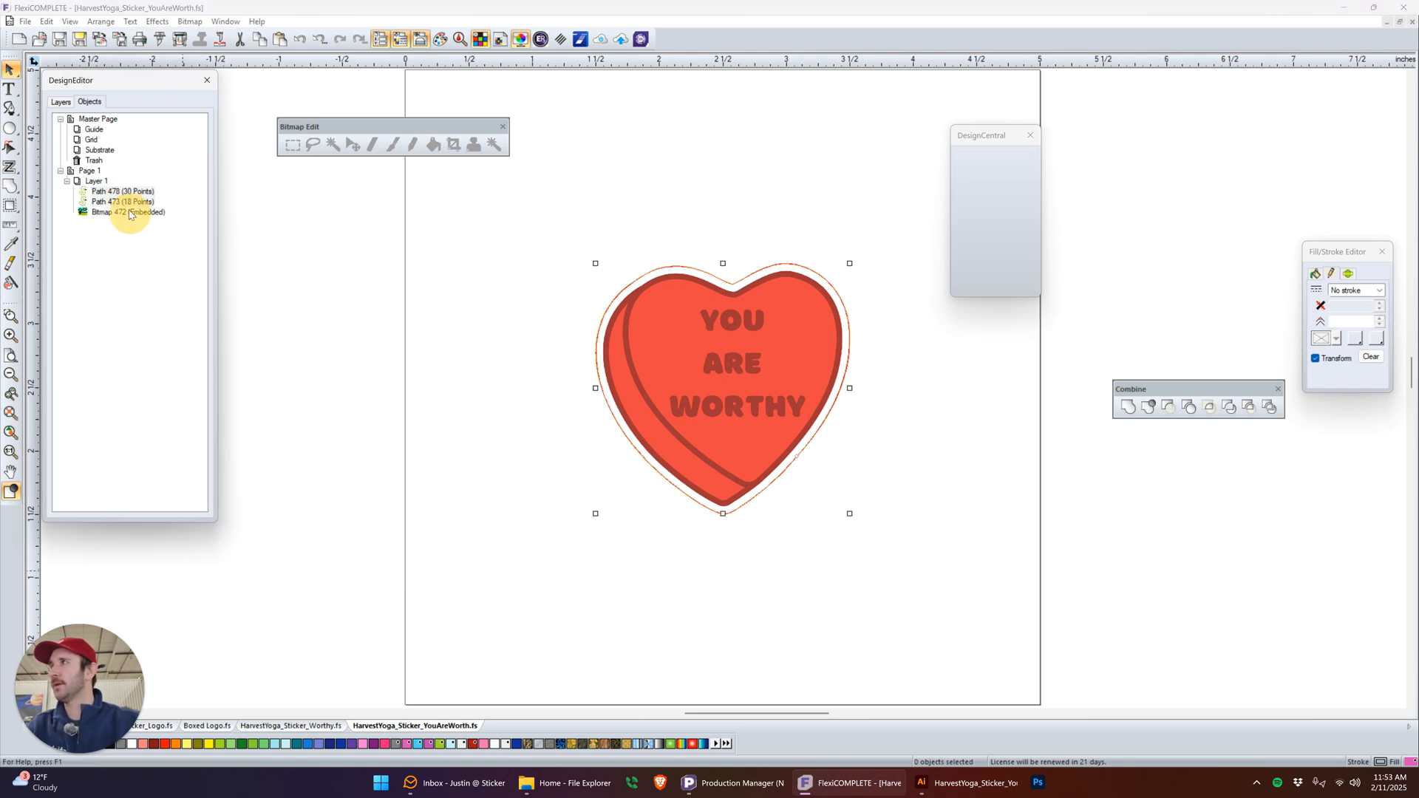
Delete the original 18-point outline, and select the remaining cut path together with the heart bitmap
click(111, 202)
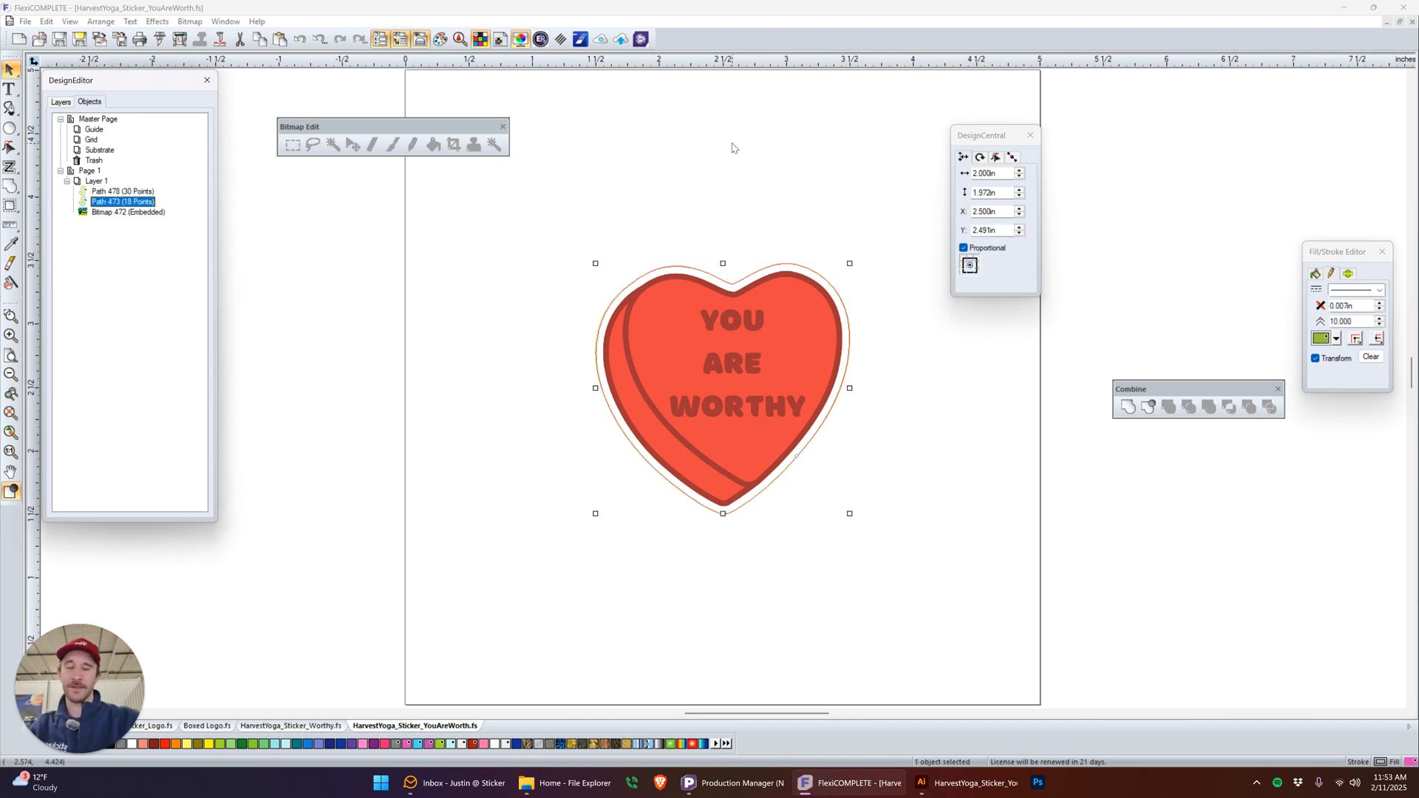
key(Delete)
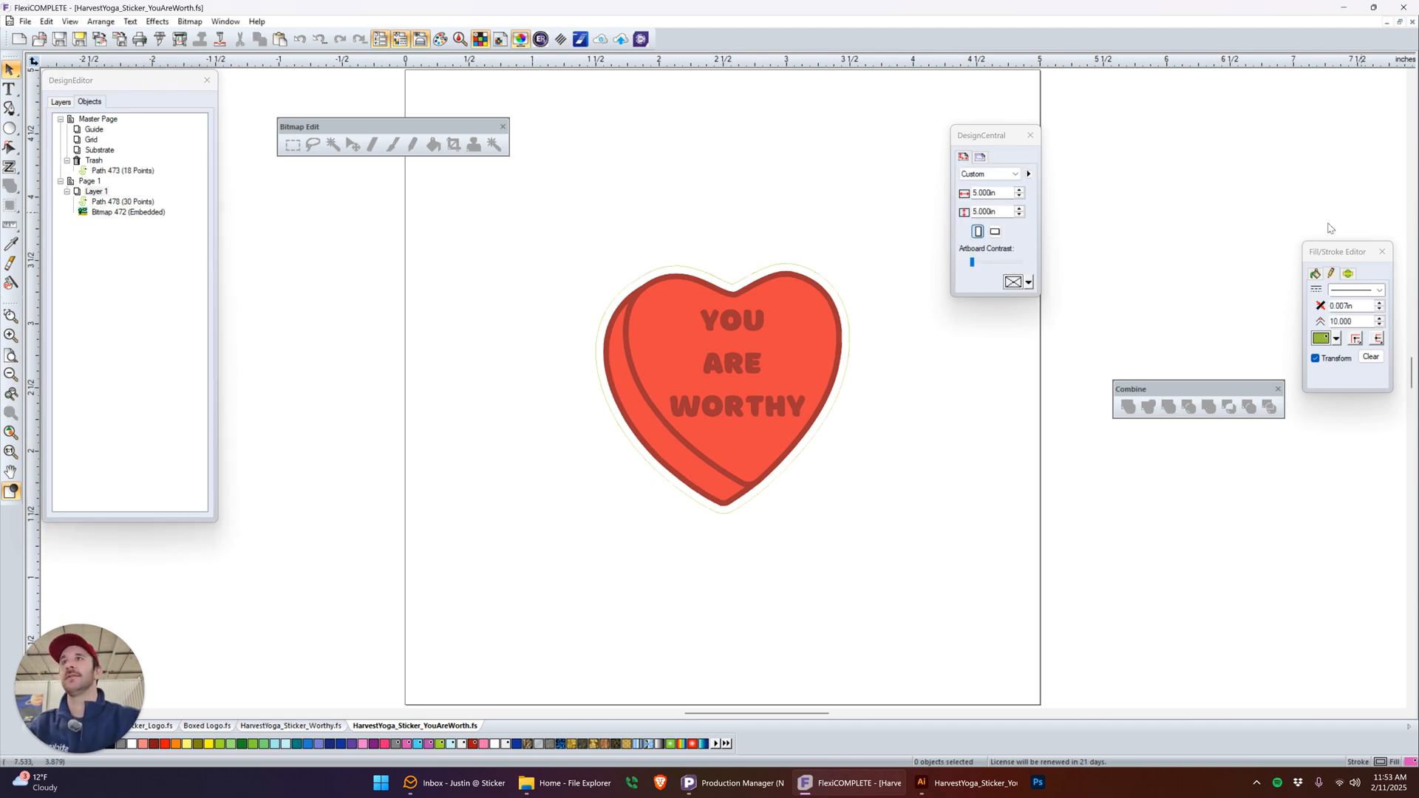
drag(886, 233, 521, 593)
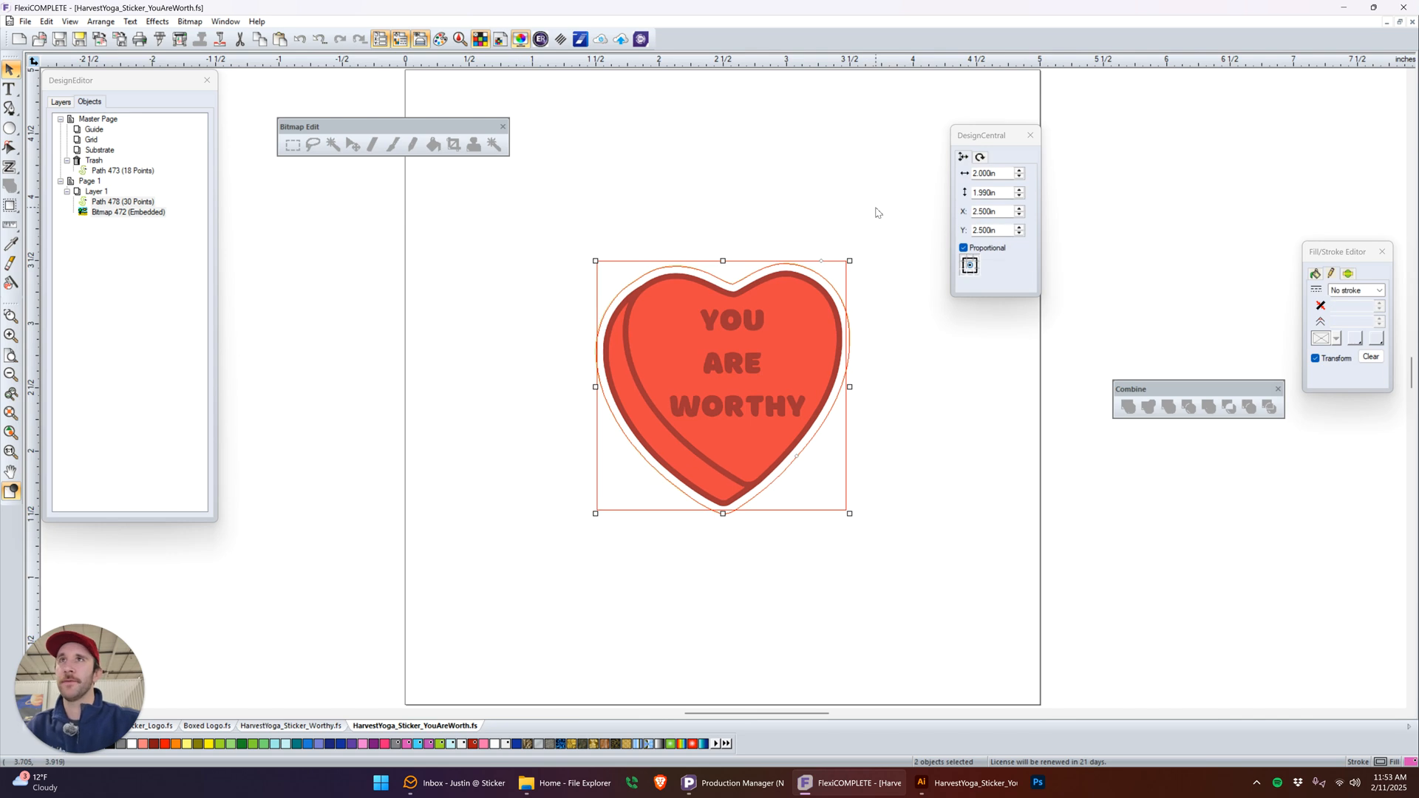
Reduce the points on the heart's contour cut path using a 10% tolerance
click(123, 202)
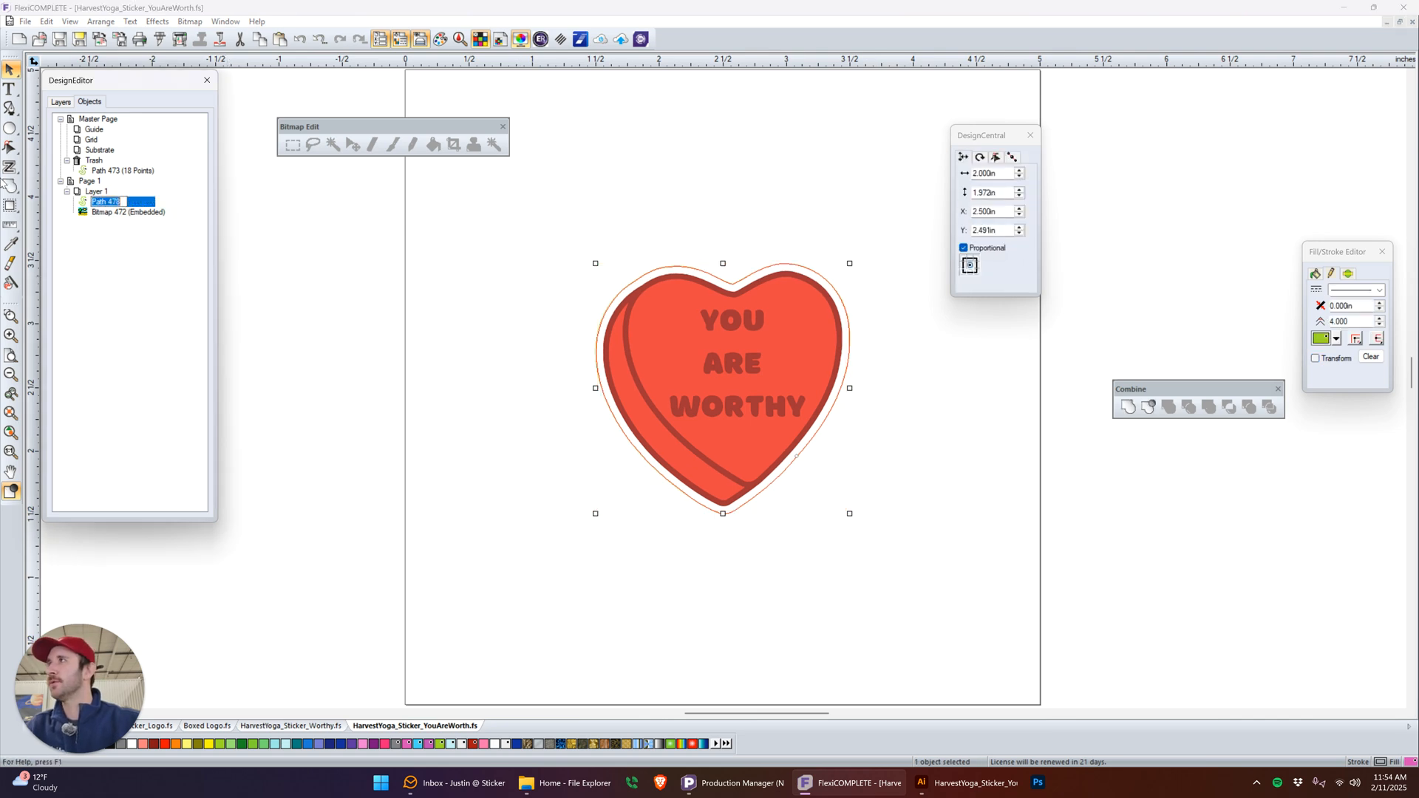
click(11, 151)
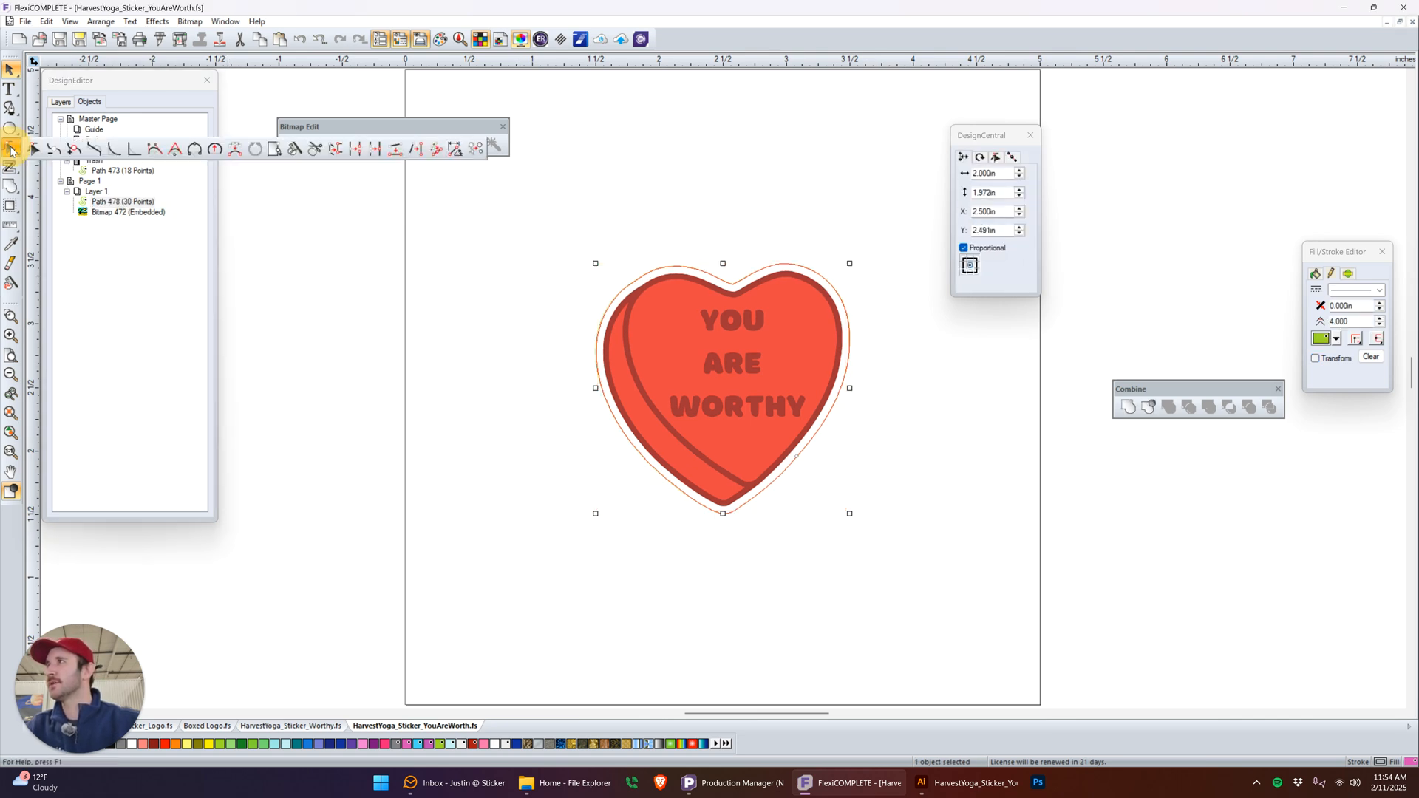
click(235, 151)
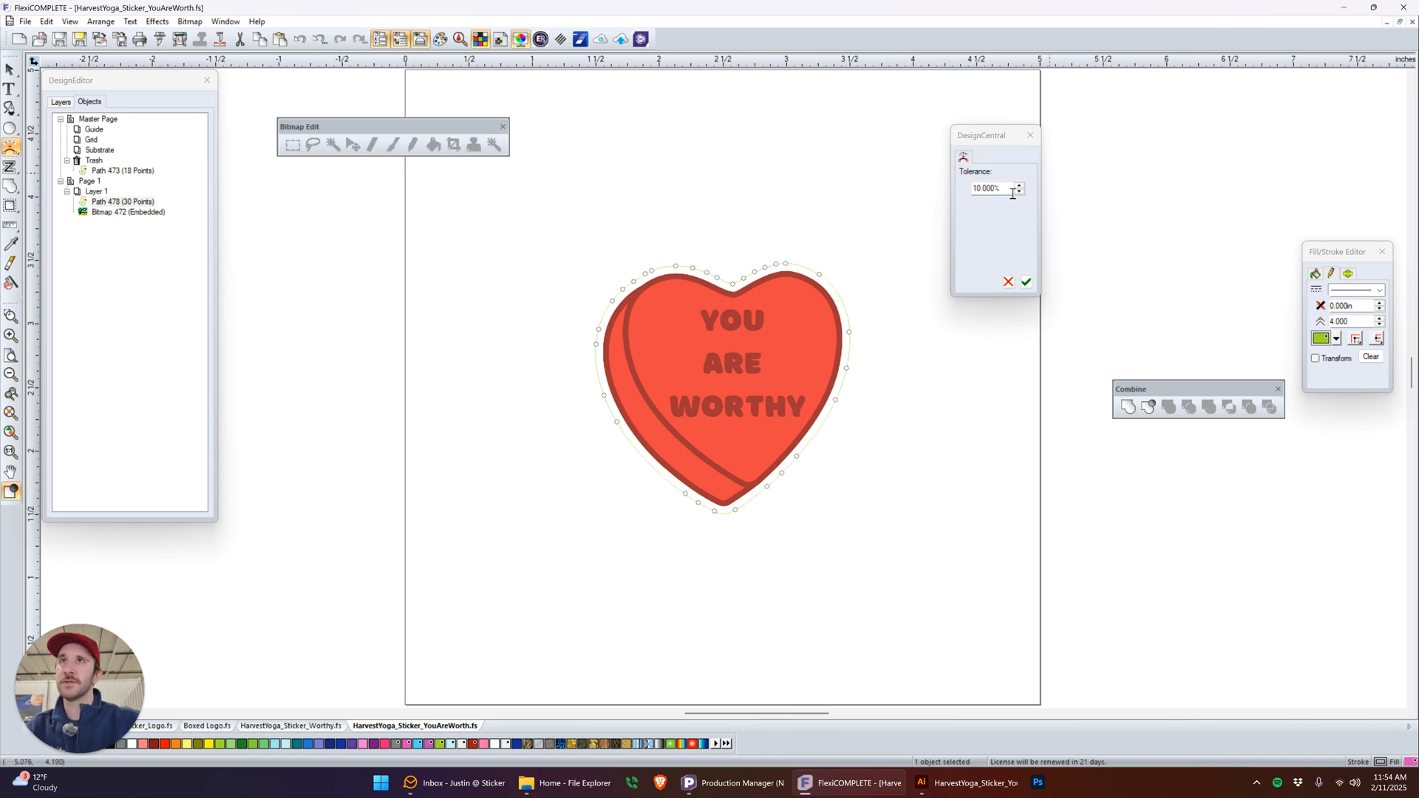
click(1026, 282)
click(696, 224)
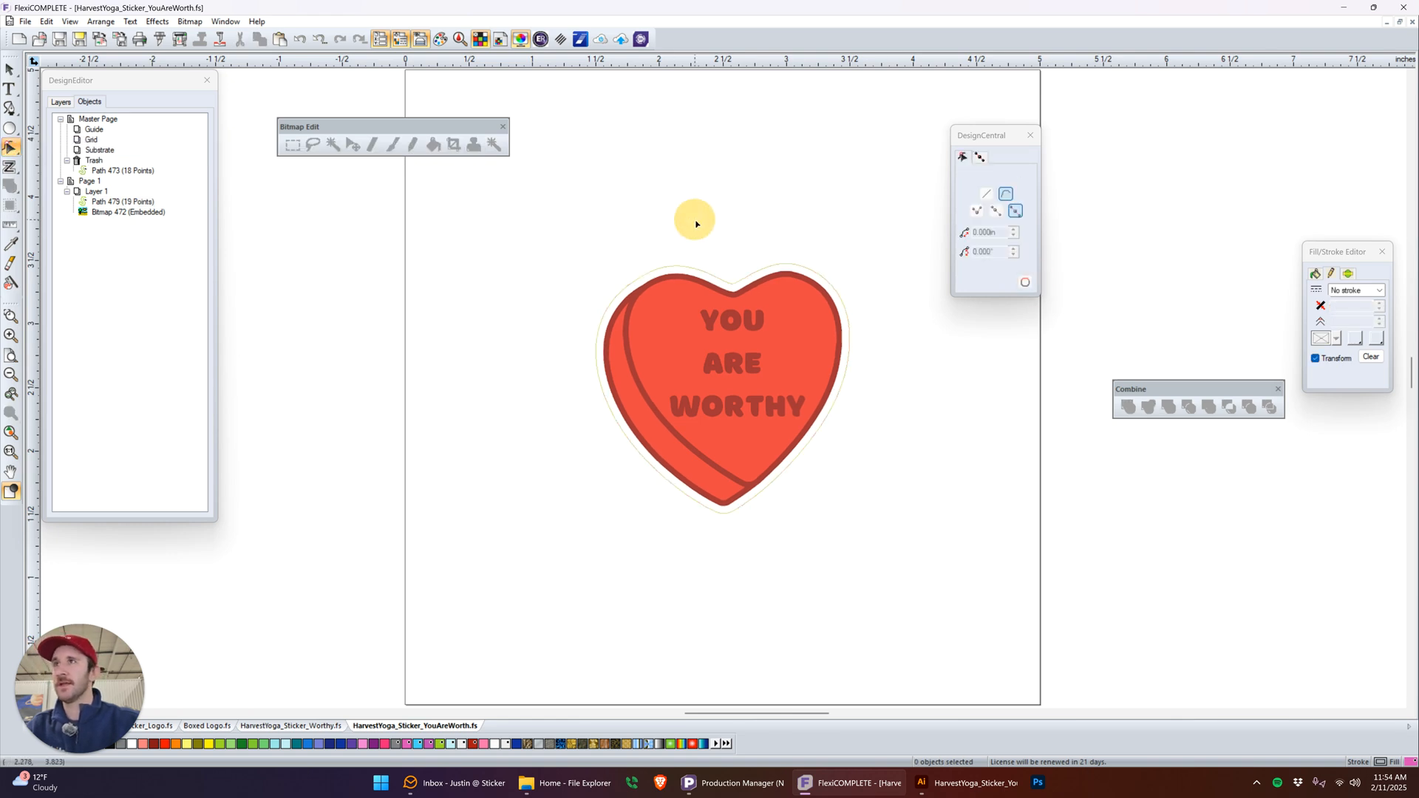
Select the heart bitmap together with its cut path, and open the selection in RIP and Print
key(space)
drag(889, 230, 457, 568)
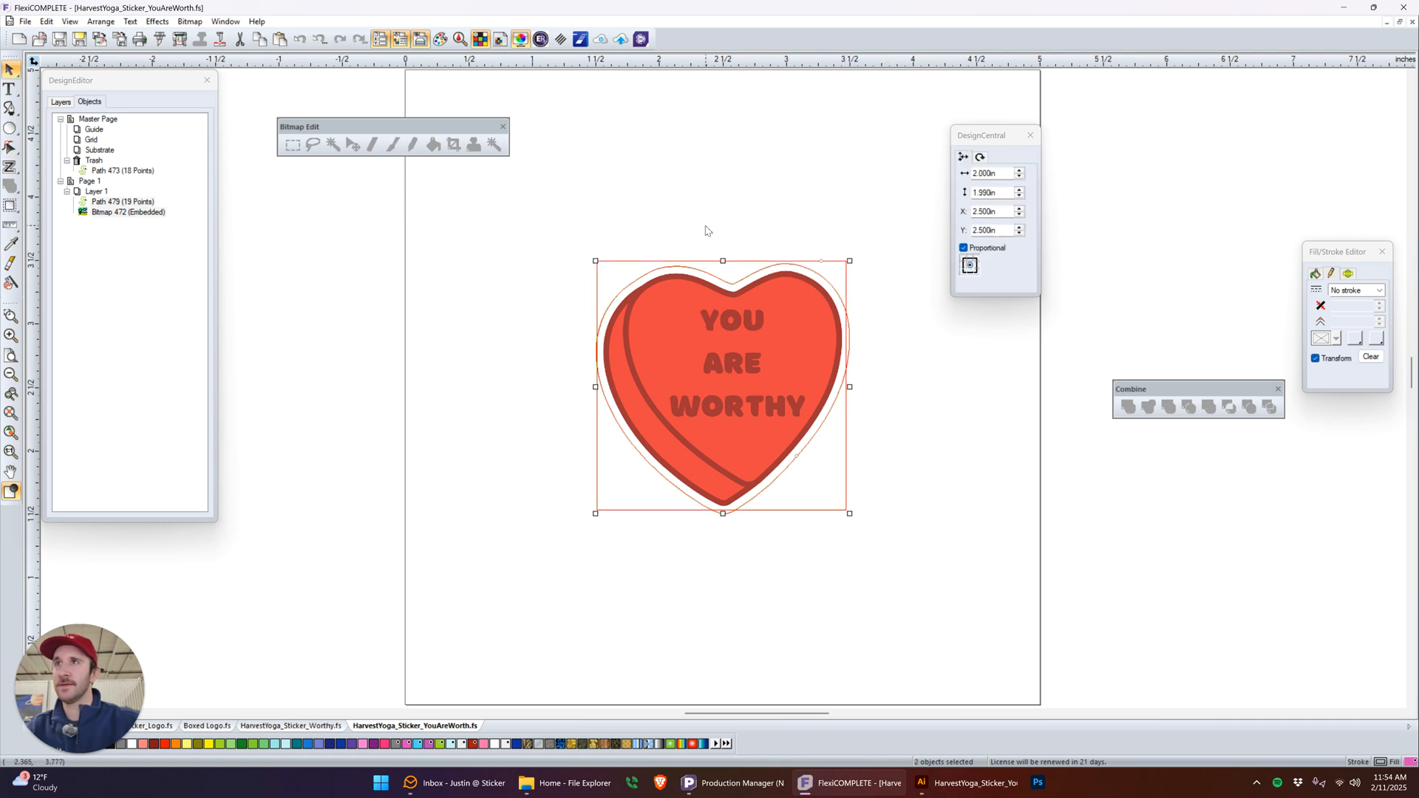
click(180, 43)
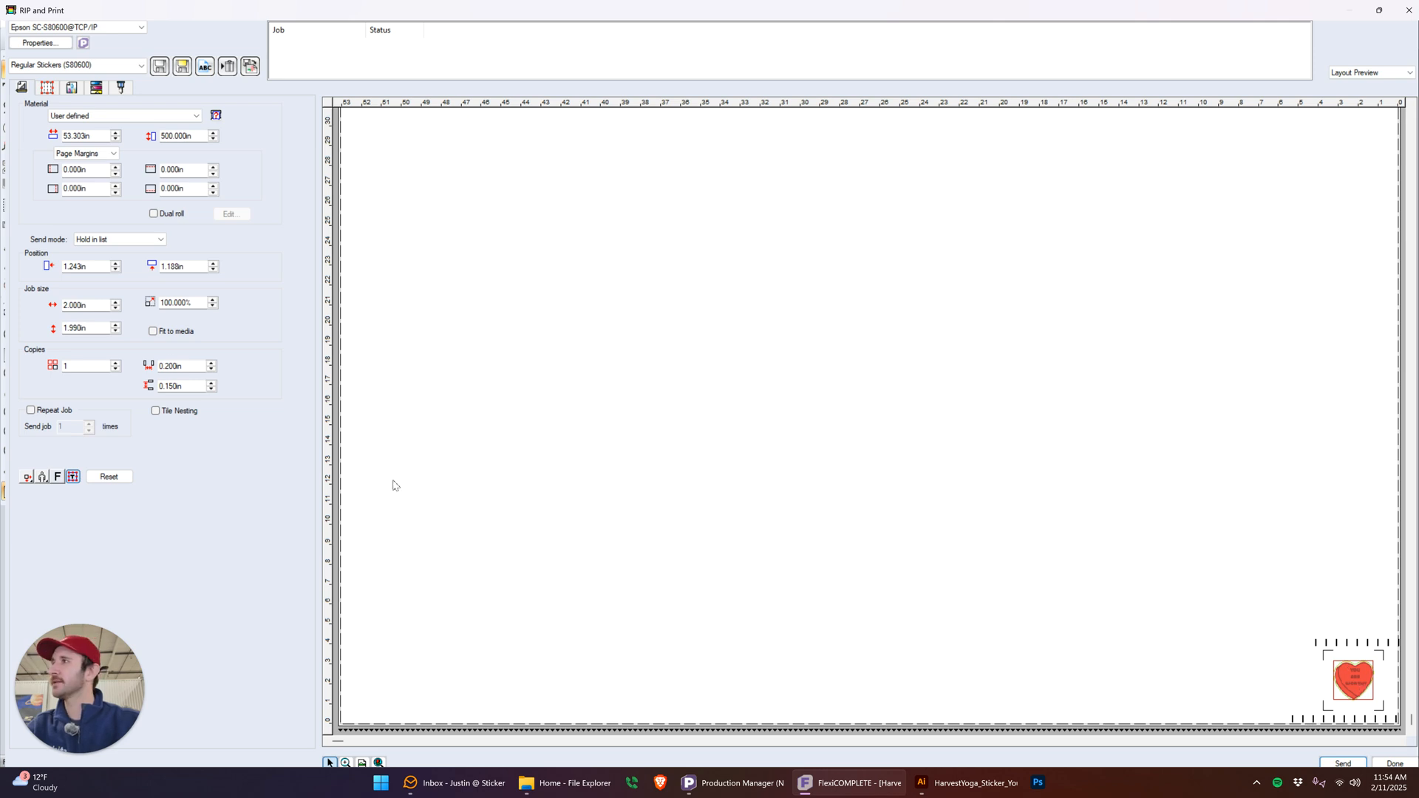
click(432, 384)
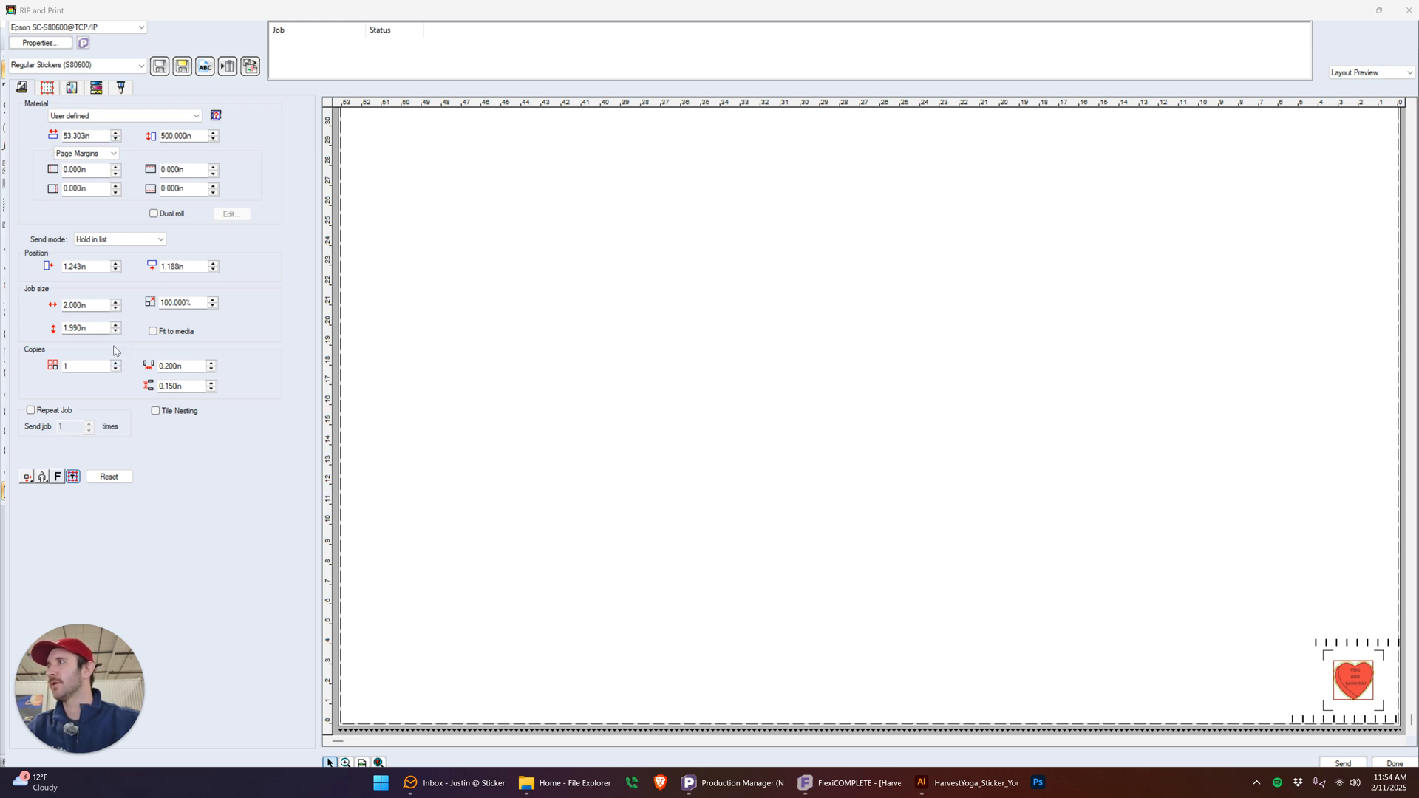
Set the number of copies to 150, and raise it to 161 to fill the last row of the layout
double_click(77, 366)
text(150)
key(Tab)
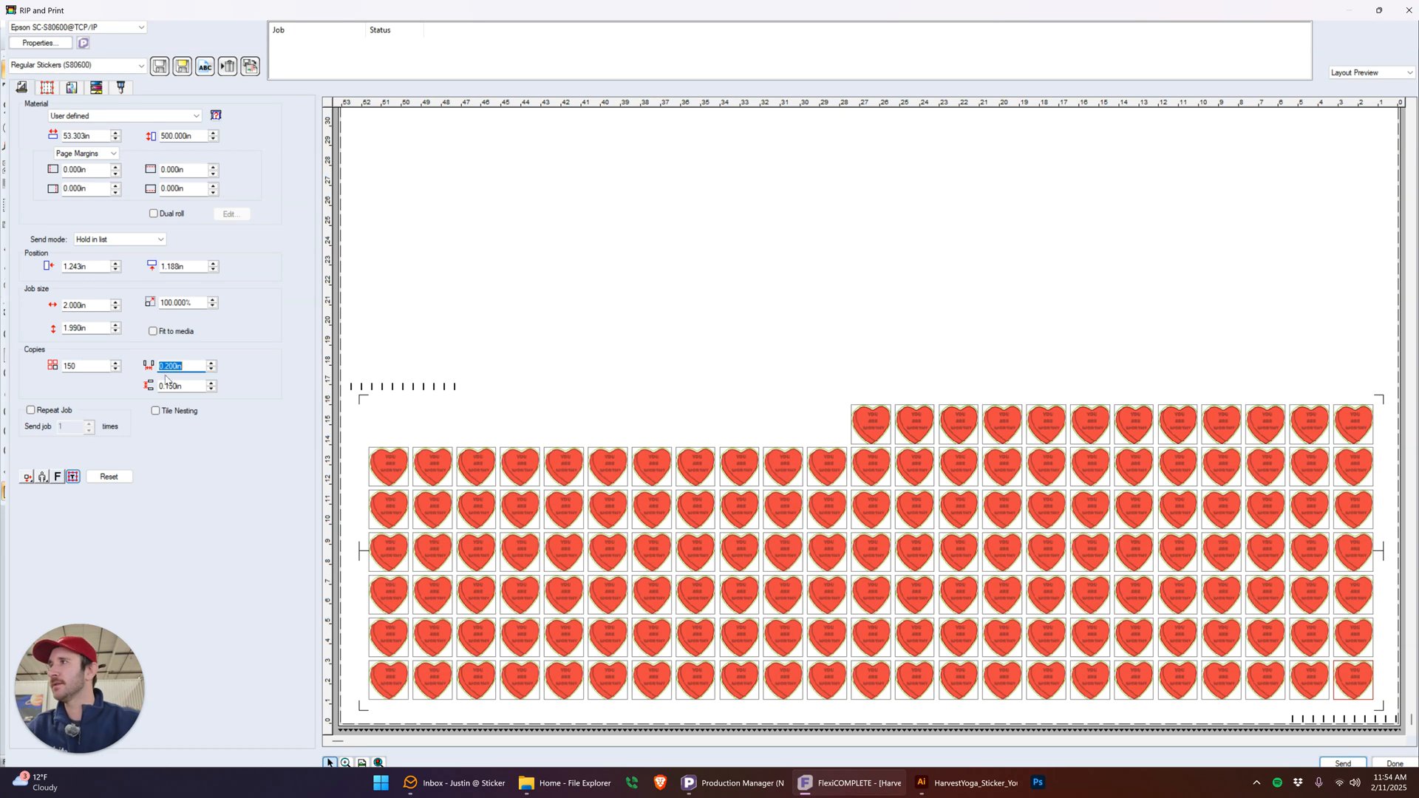
click(115, 363)
click(116, 363)
click(115, 363)
click(115, 363)
drag(115, 363, 115, 363)
click(115, 362)
click(115, 369)
Try horizontal spacings of 0.150 in and 0.125 in between the copies
double_click(183, 370)
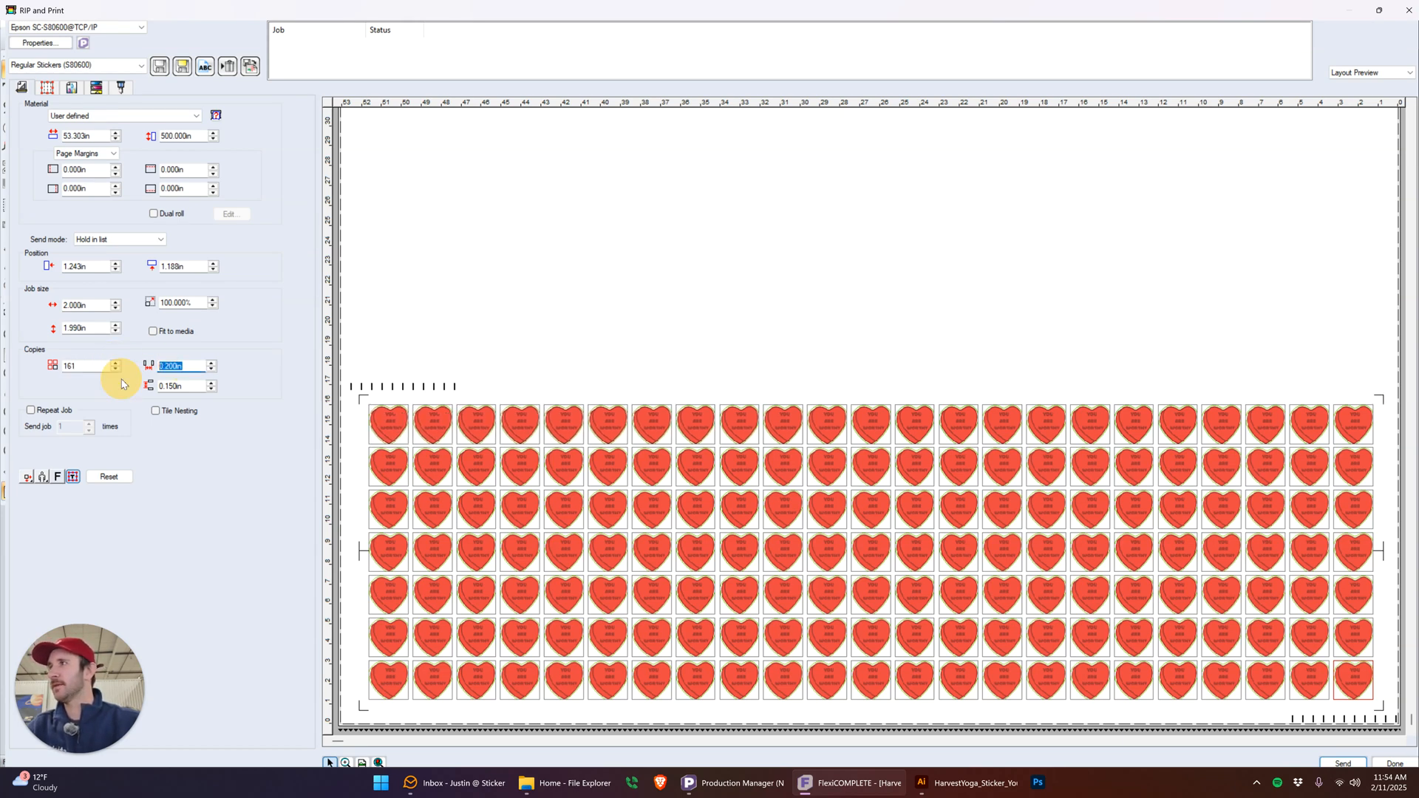
text(.15)
key(Tab)
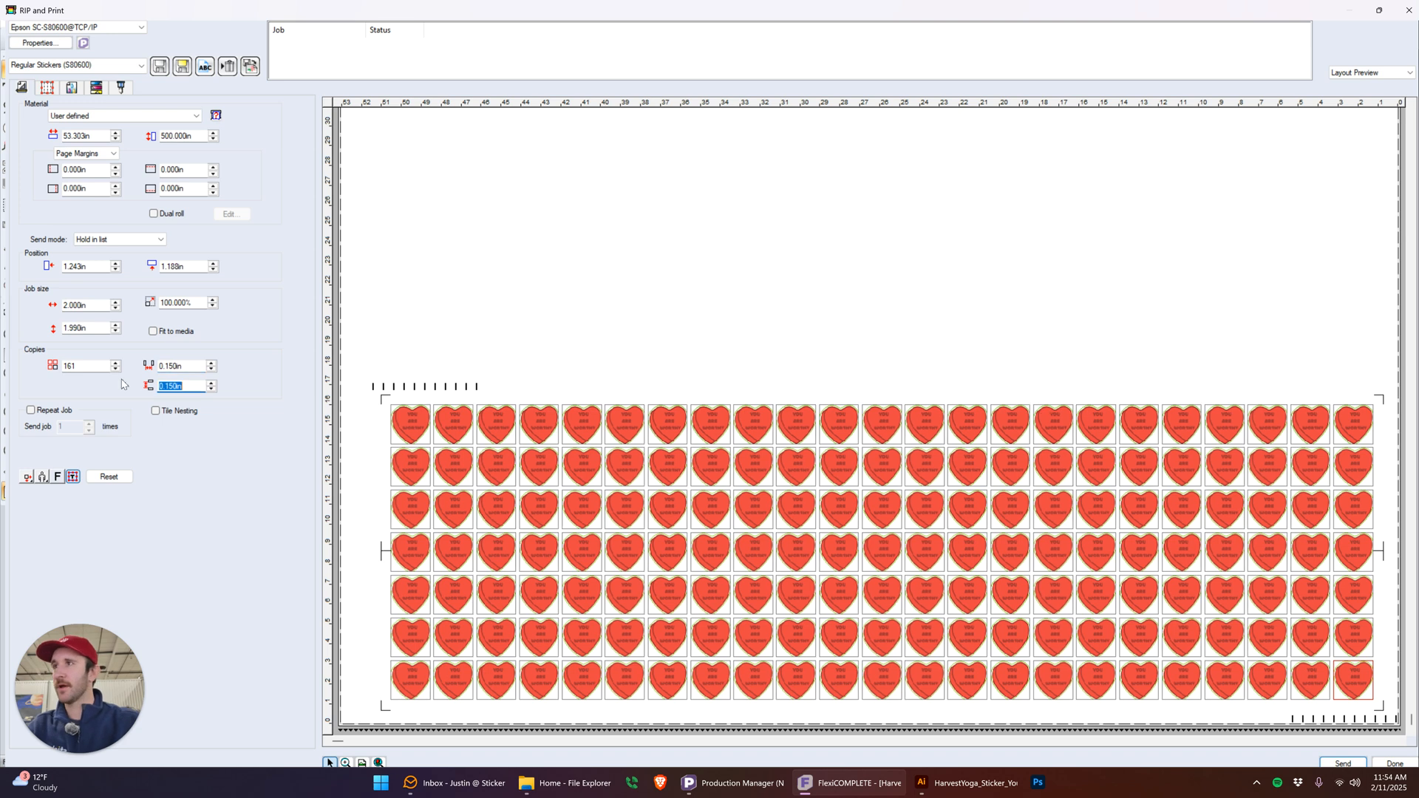
click(212, 370)
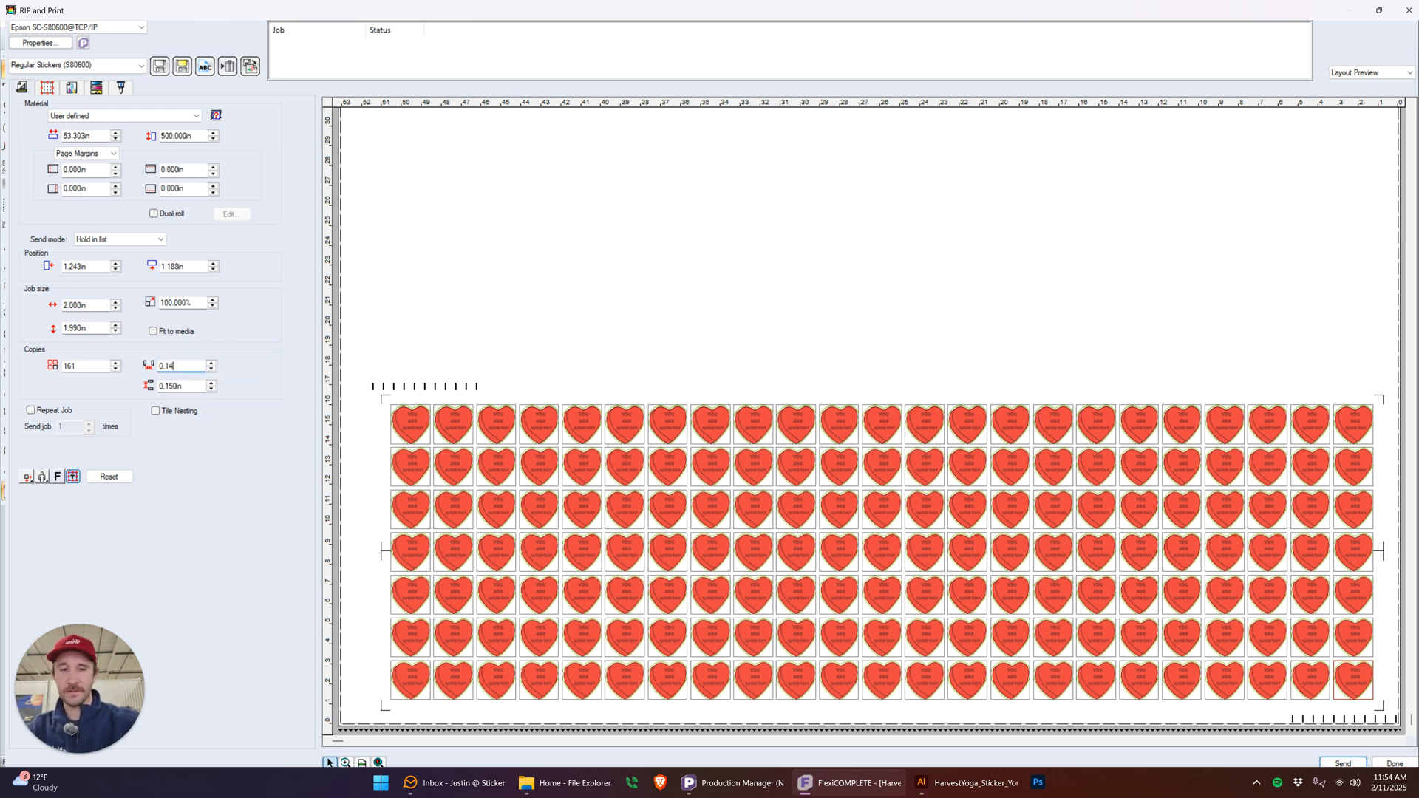
double_click(166, 369)
text(0.125)
key(Tab)
Set the horizontal spacing between copies to 0.110 in, and raise the number of copies to 168
drag(168, 369, 355, 370)
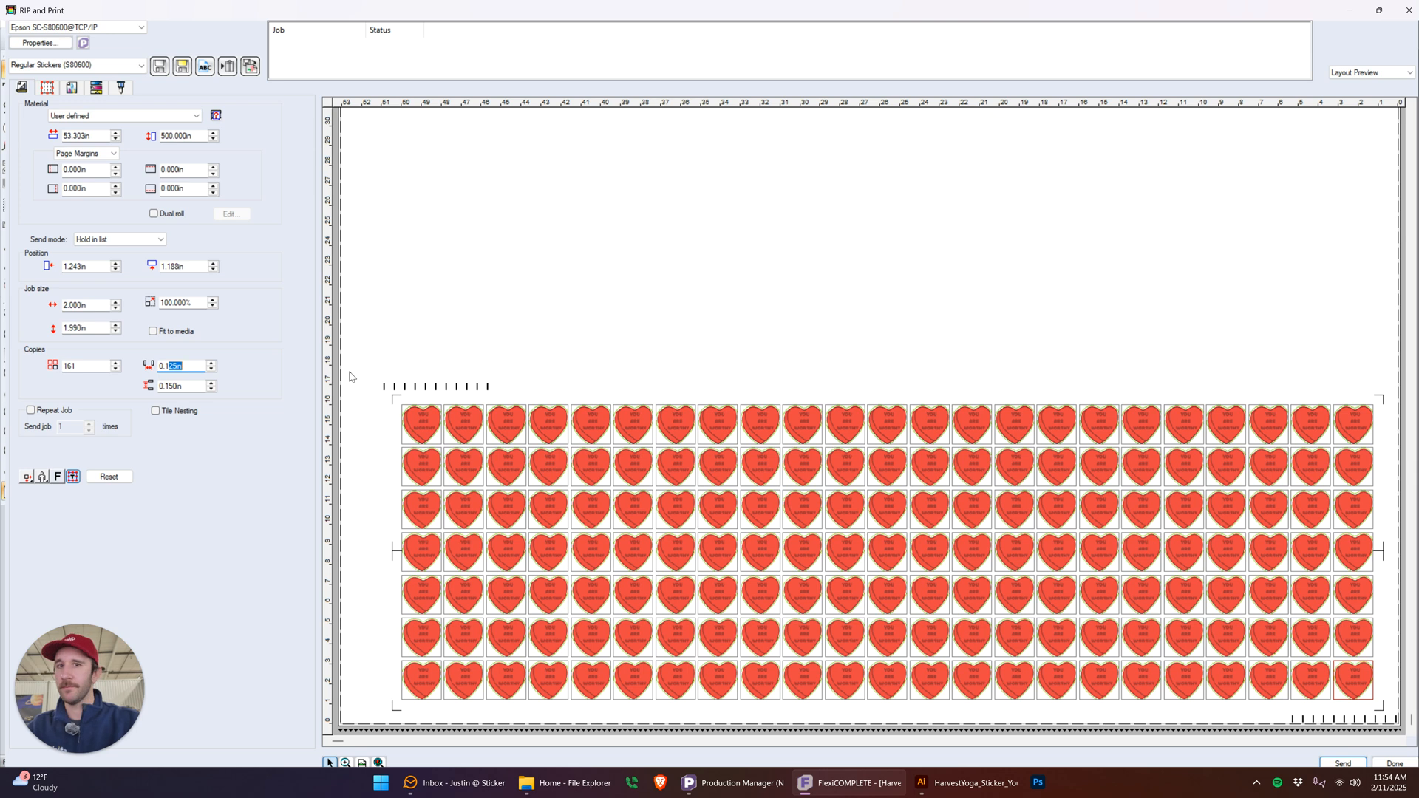
text(10)
key(Tab)
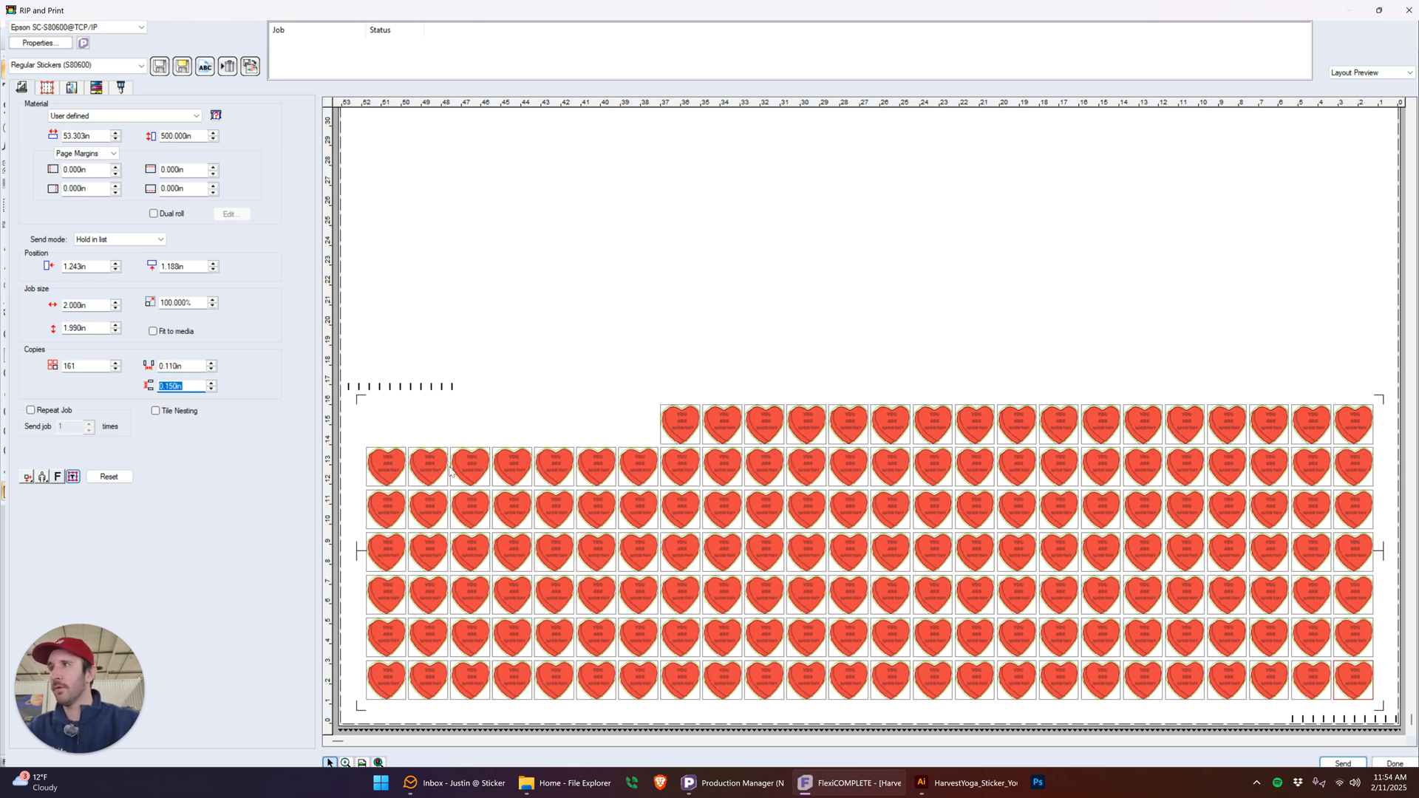
click(115, 363)
click(116, 363)
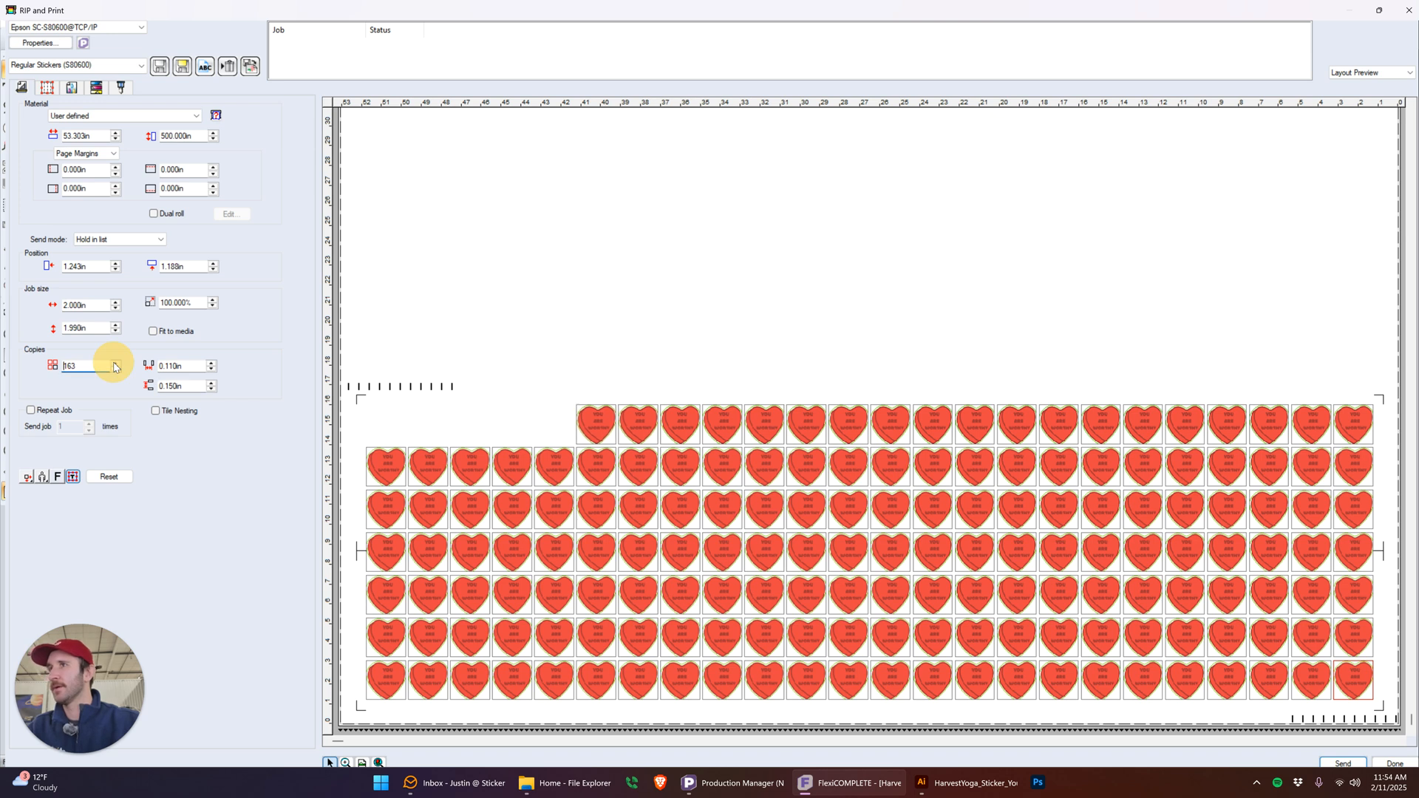
click(115, 363)
click(115, 363)
click(116, 363)
click(115, 363)
click(115, 363)
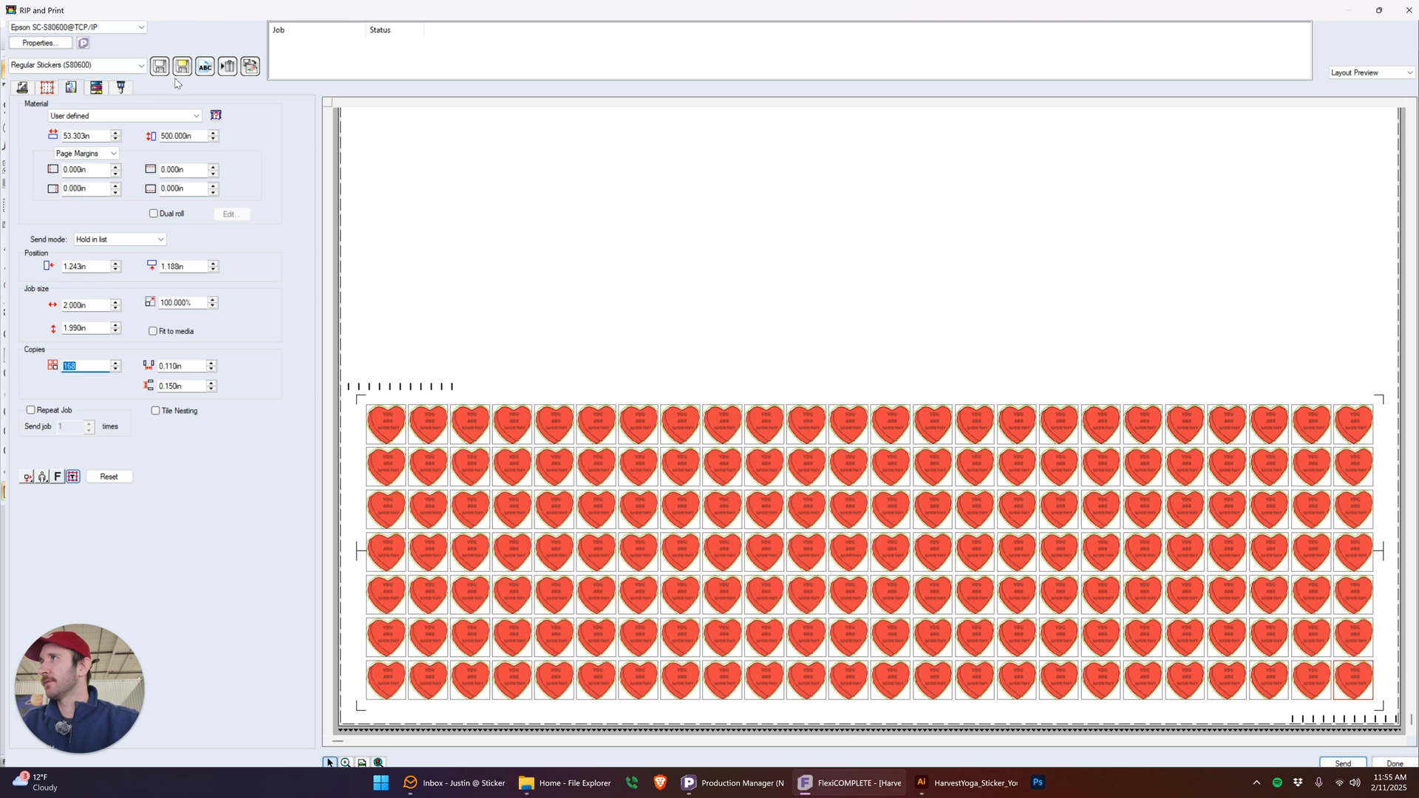
Check the print output settings, and assign #1 Plotter Condition to CutContour3 in the cutter's driver options
click(71, 87)
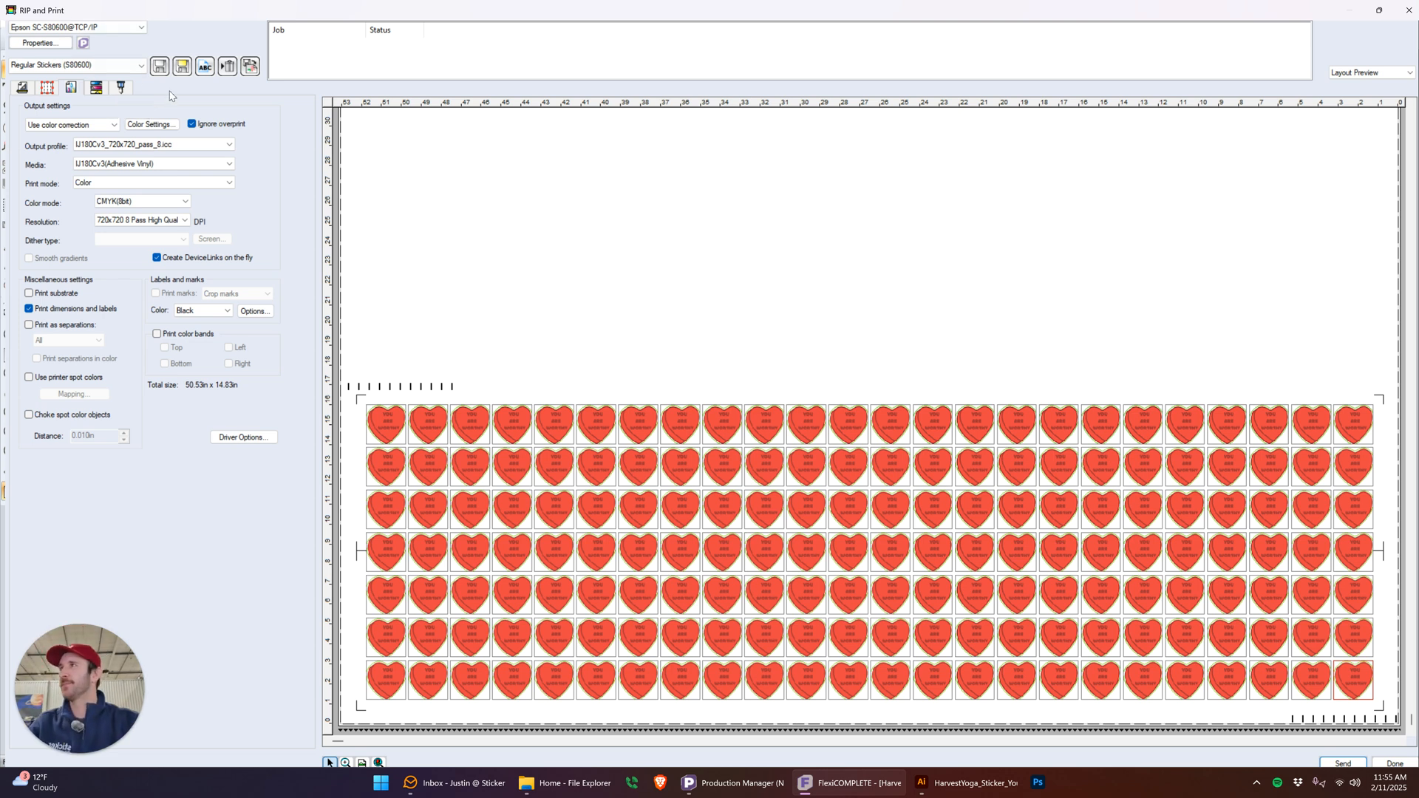
click(121, 87)
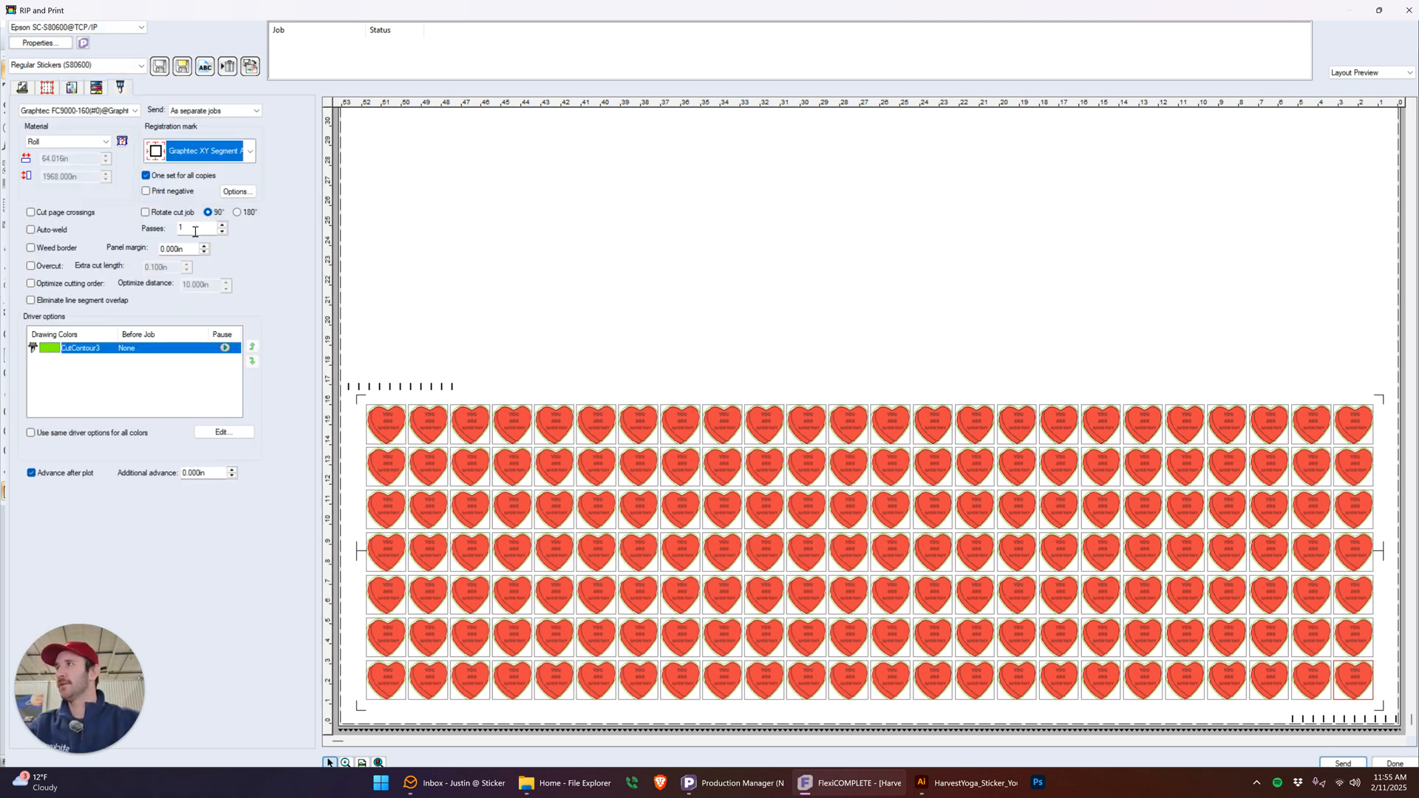
click(159, 348)
click(184, 396)
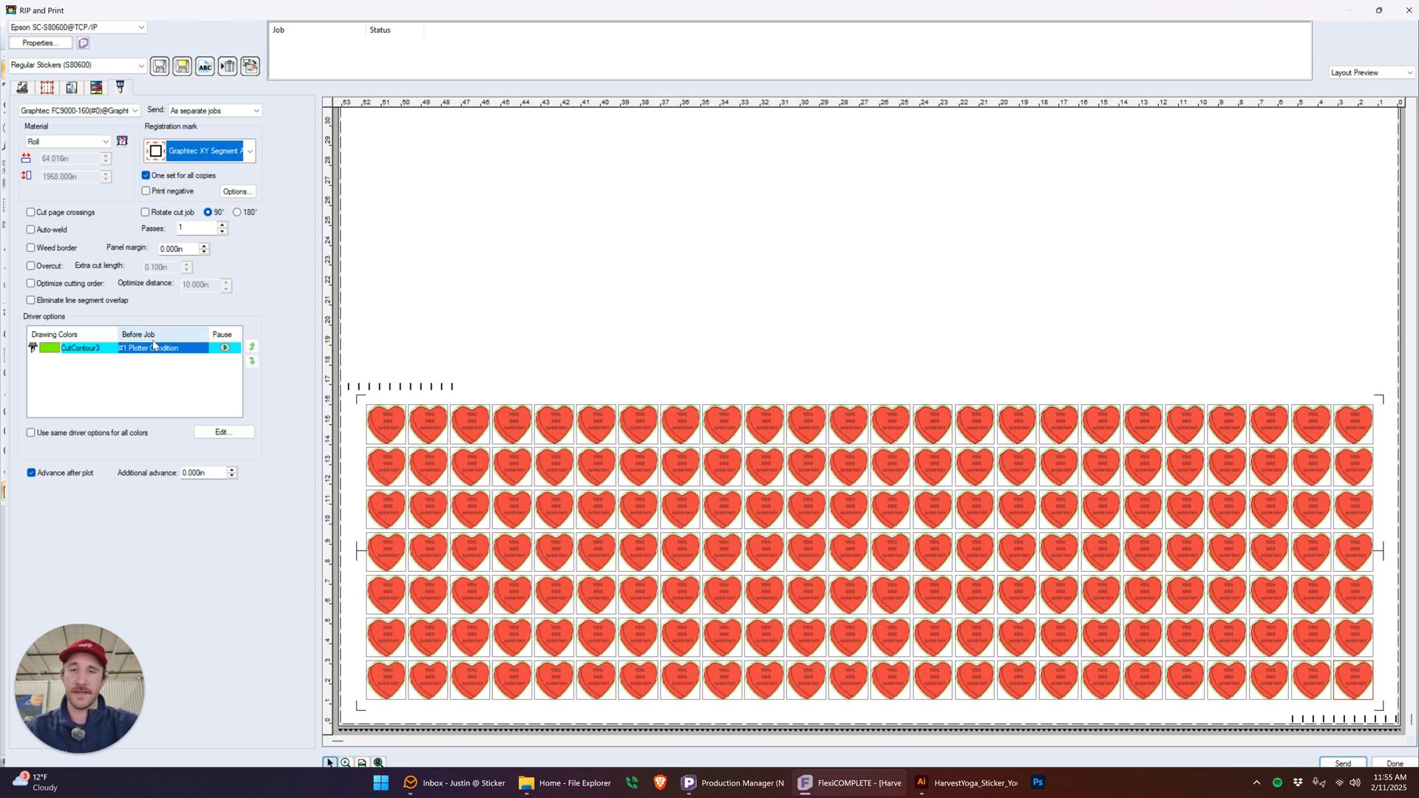
Review the available plotter conditions and the driver settings of #1 Plotter Condition for CutContour3
click(126, 349)
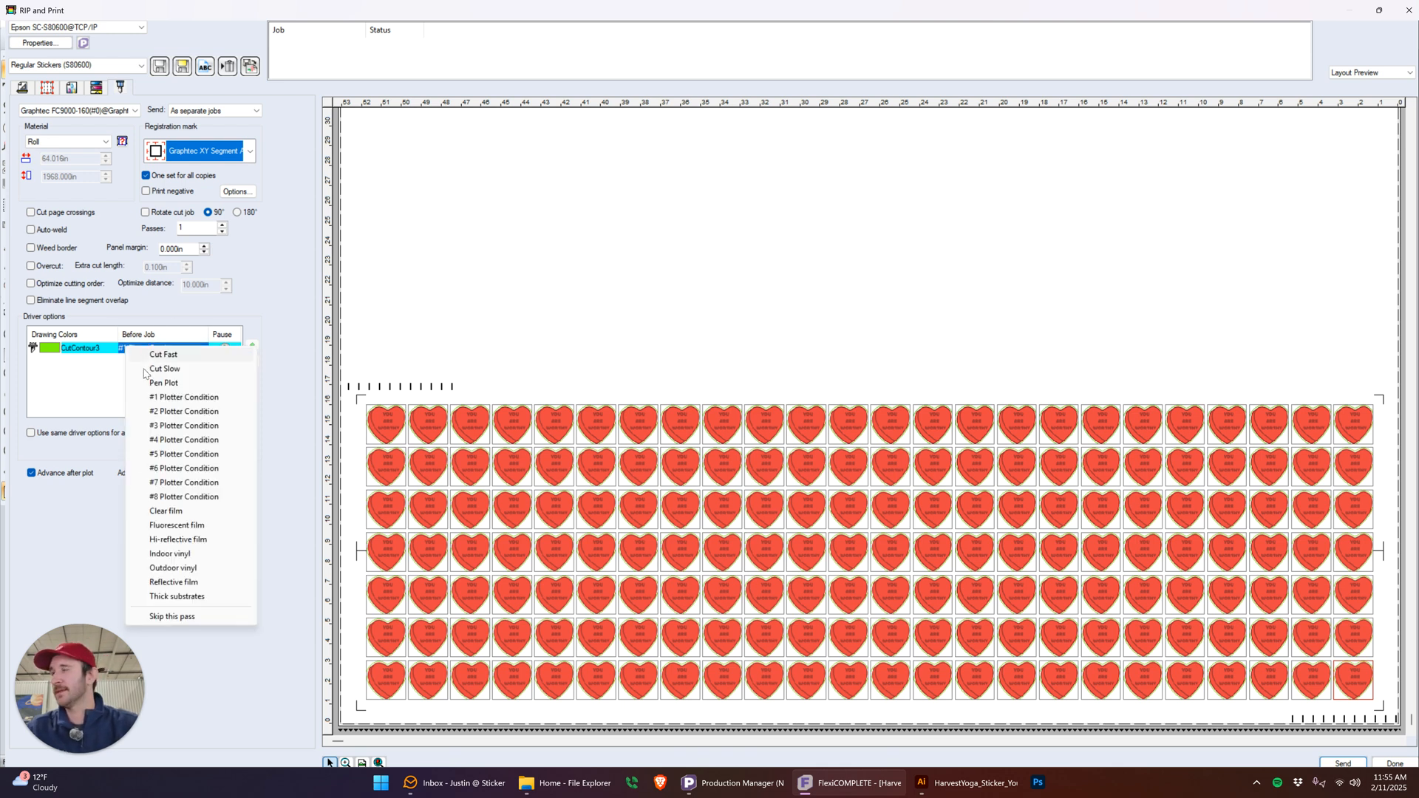
click(100, 403)
click(118, 351)
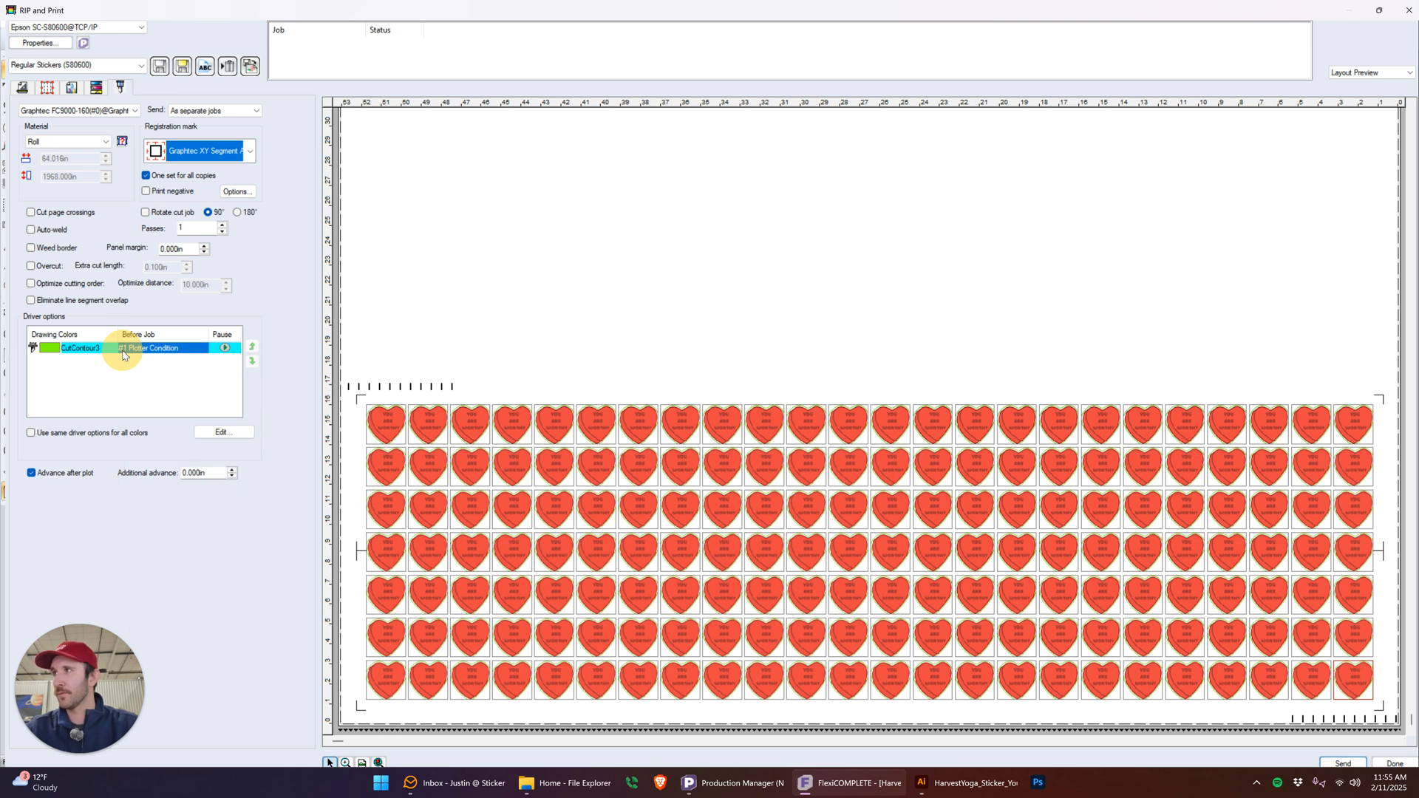
double_click(153, 349)
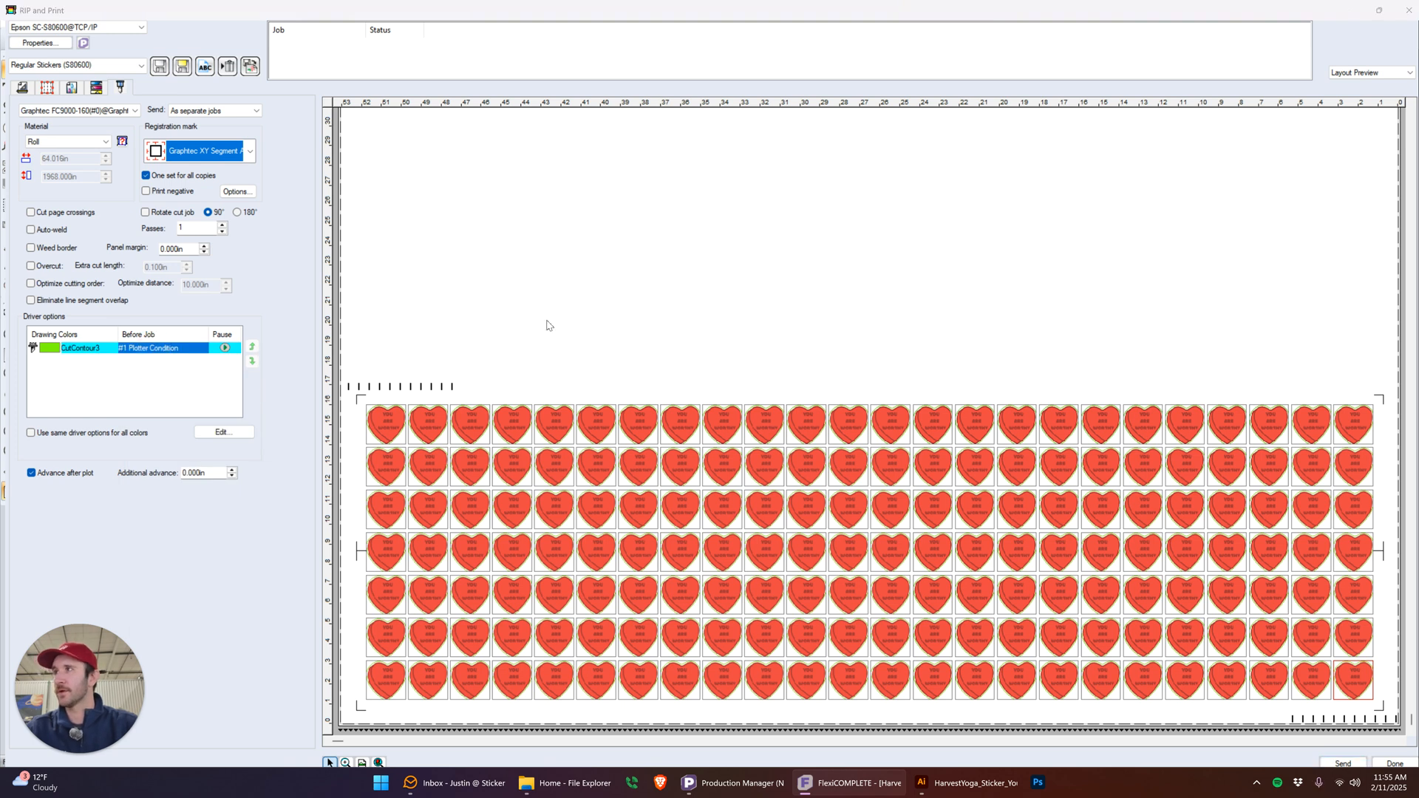
key(Escape)
click(704, 347)
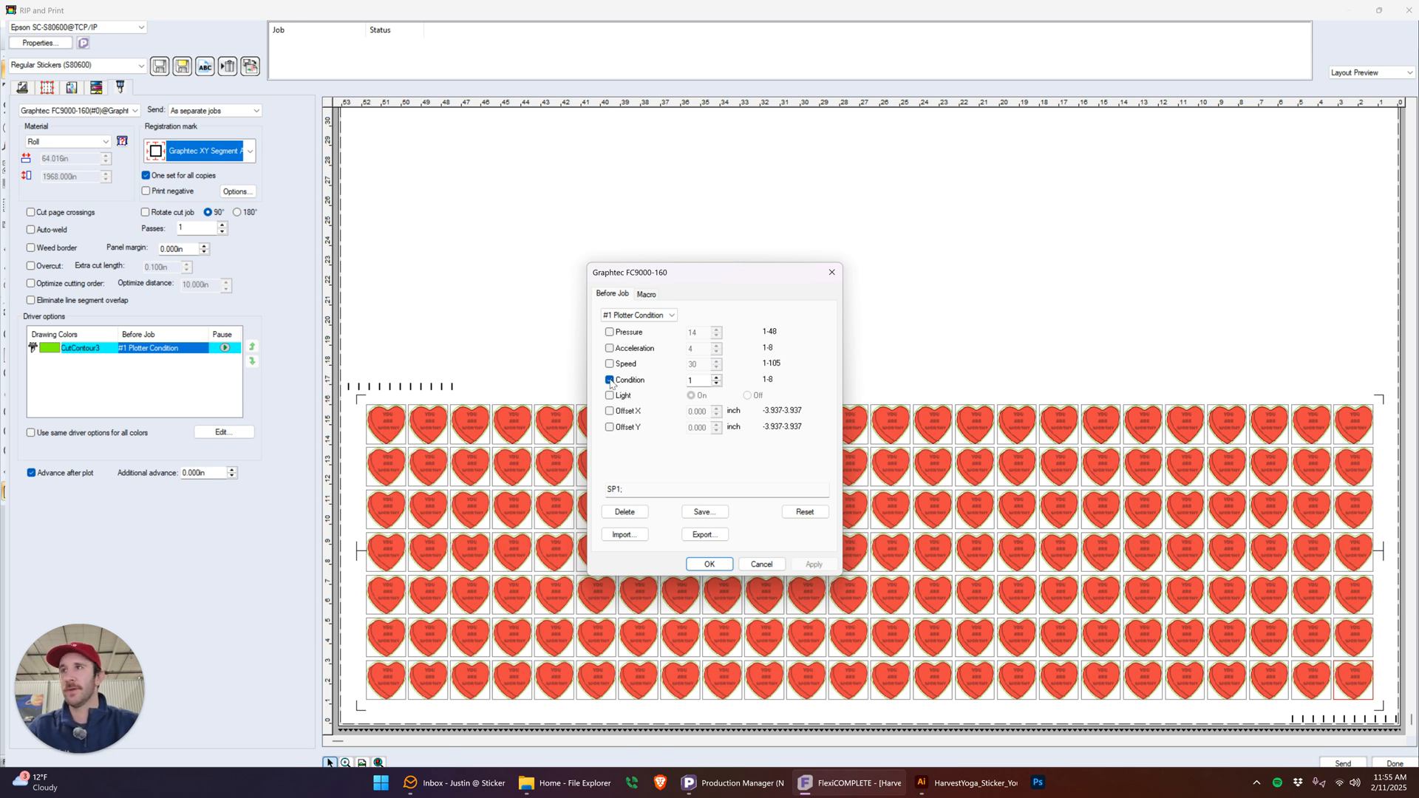
click(723, 566)
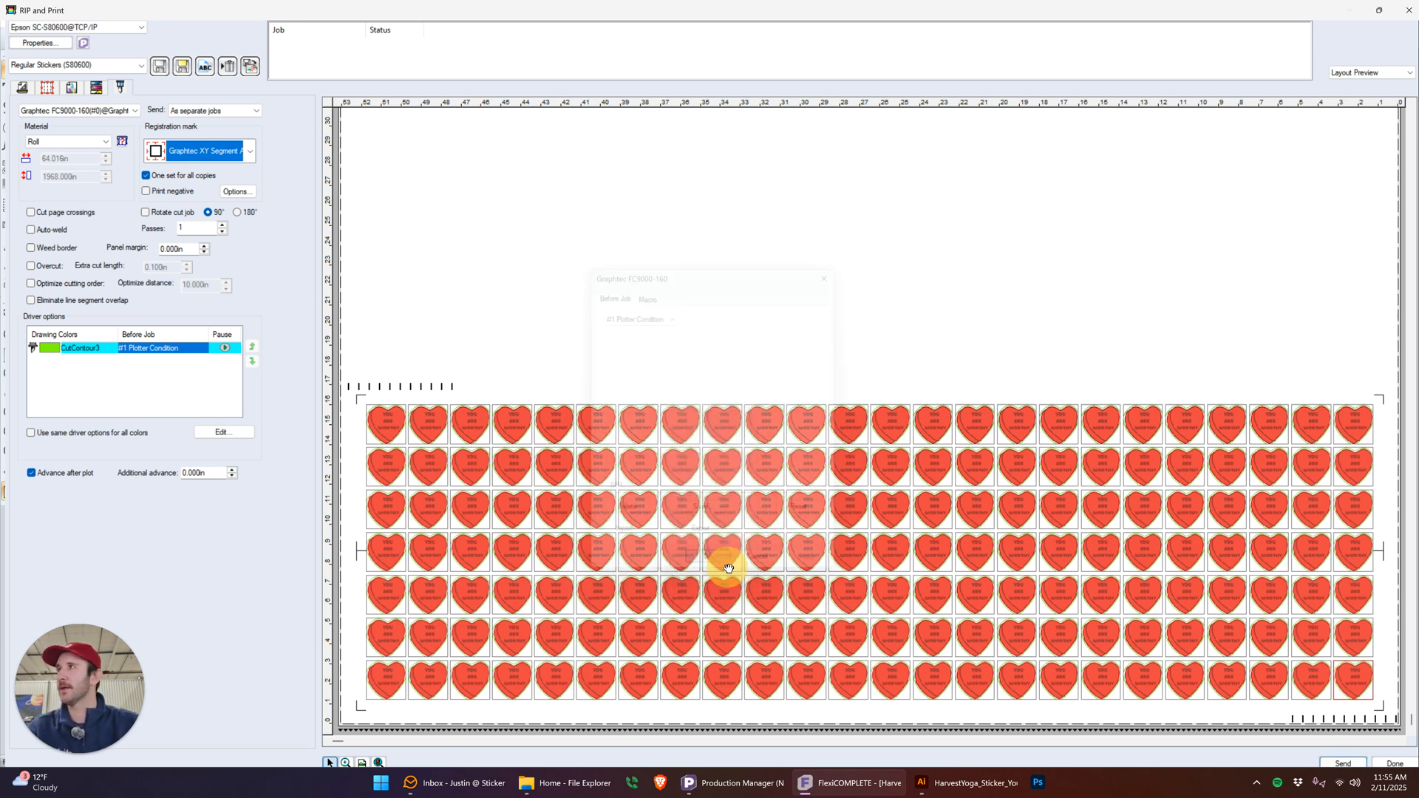
Check the Graphtec registration mark and barcode options, and send the sticker layout to the hold list
click(238, 192)
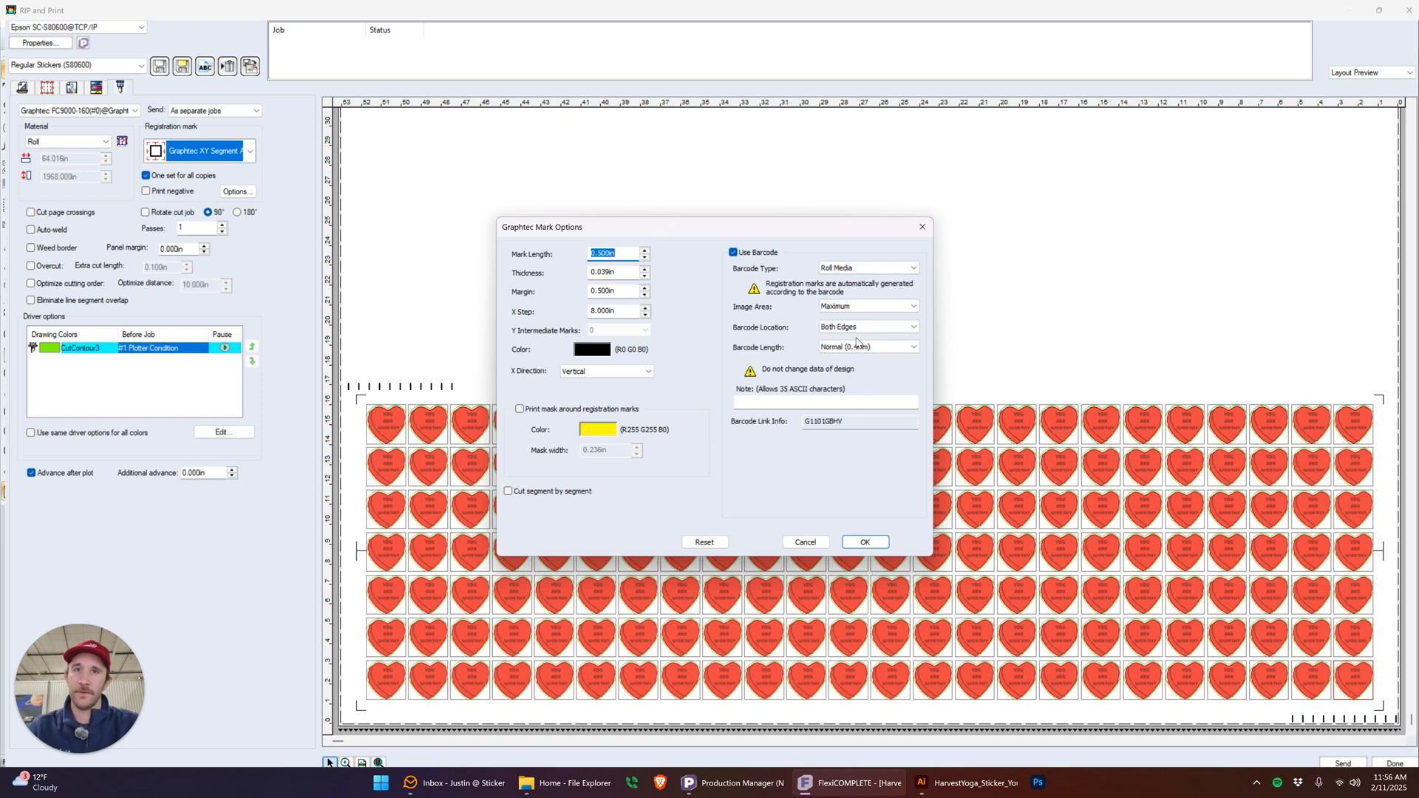
click(874, 545)
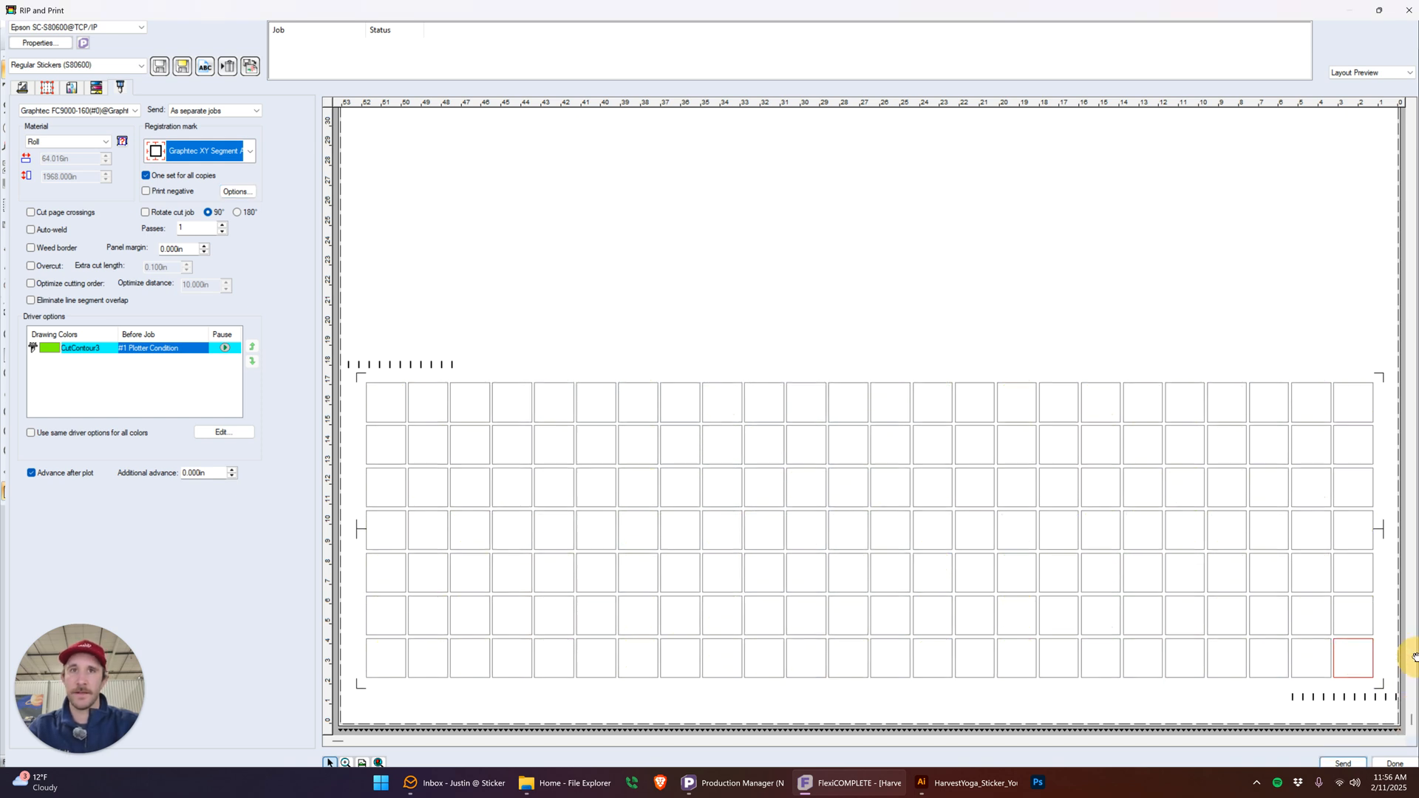
mouse_move(1352, 678)
mouse_down()
mouse_move(1289, 560)
mouse_move(965, 600)
mouse_move(779, 656)
mouse_move(608, 655)
mouse_move(1299, 657)
mouse_move(1353, 704)
mouse_move(1366, 695)
mouse_up()
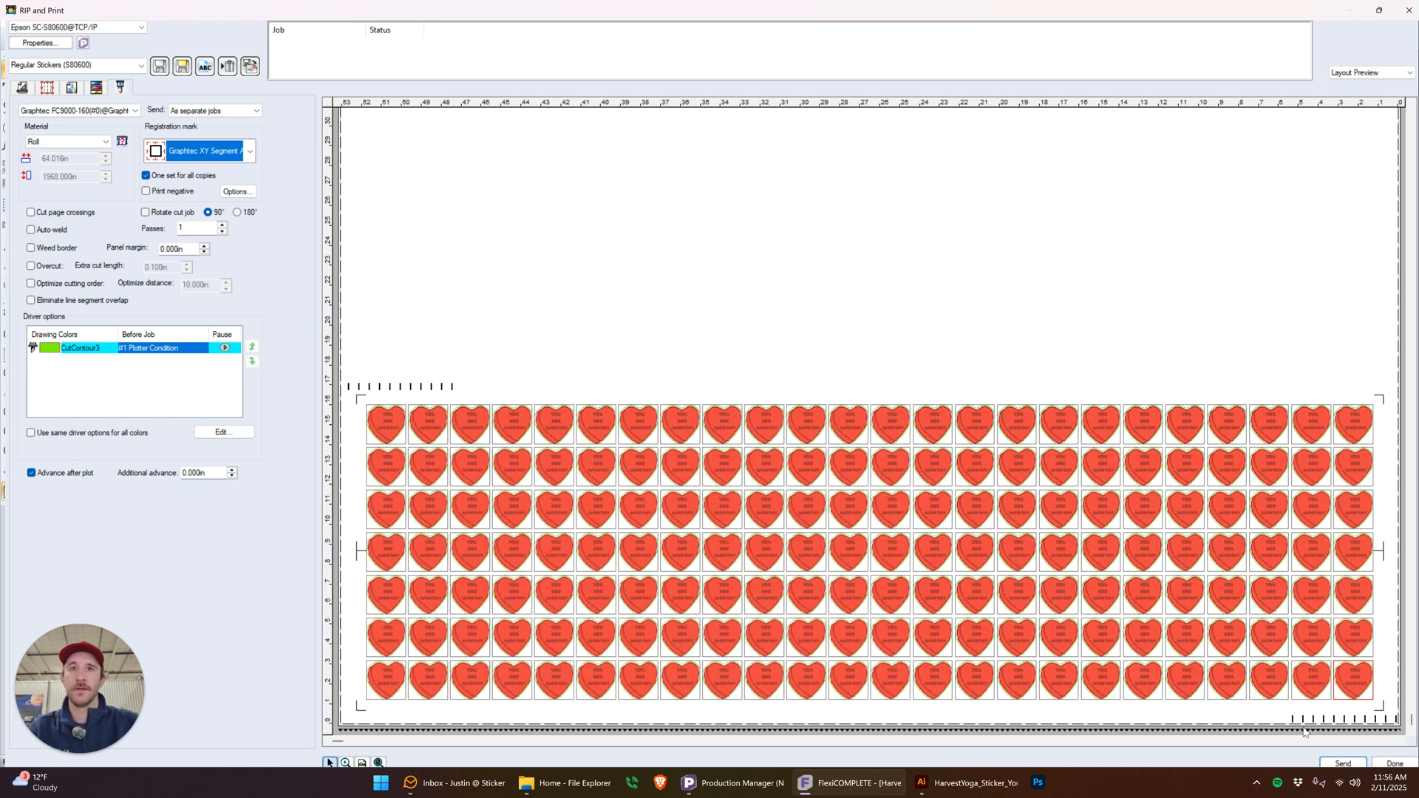
click(1354, 764)
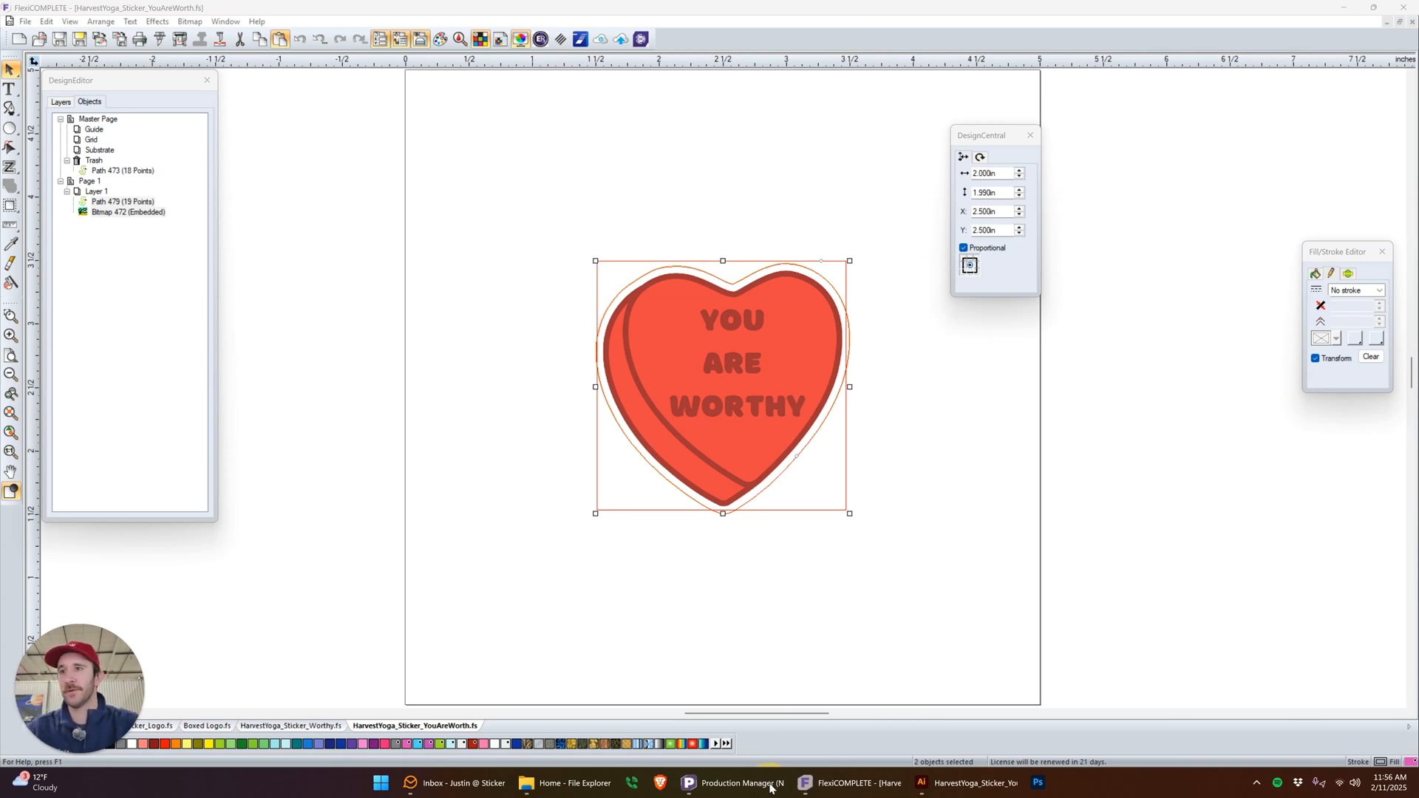
Switch to Production Manager and inspect the job properties of the held HarvestYoga_Sticker_YouAreWorth.pdf job
click(808, 789)
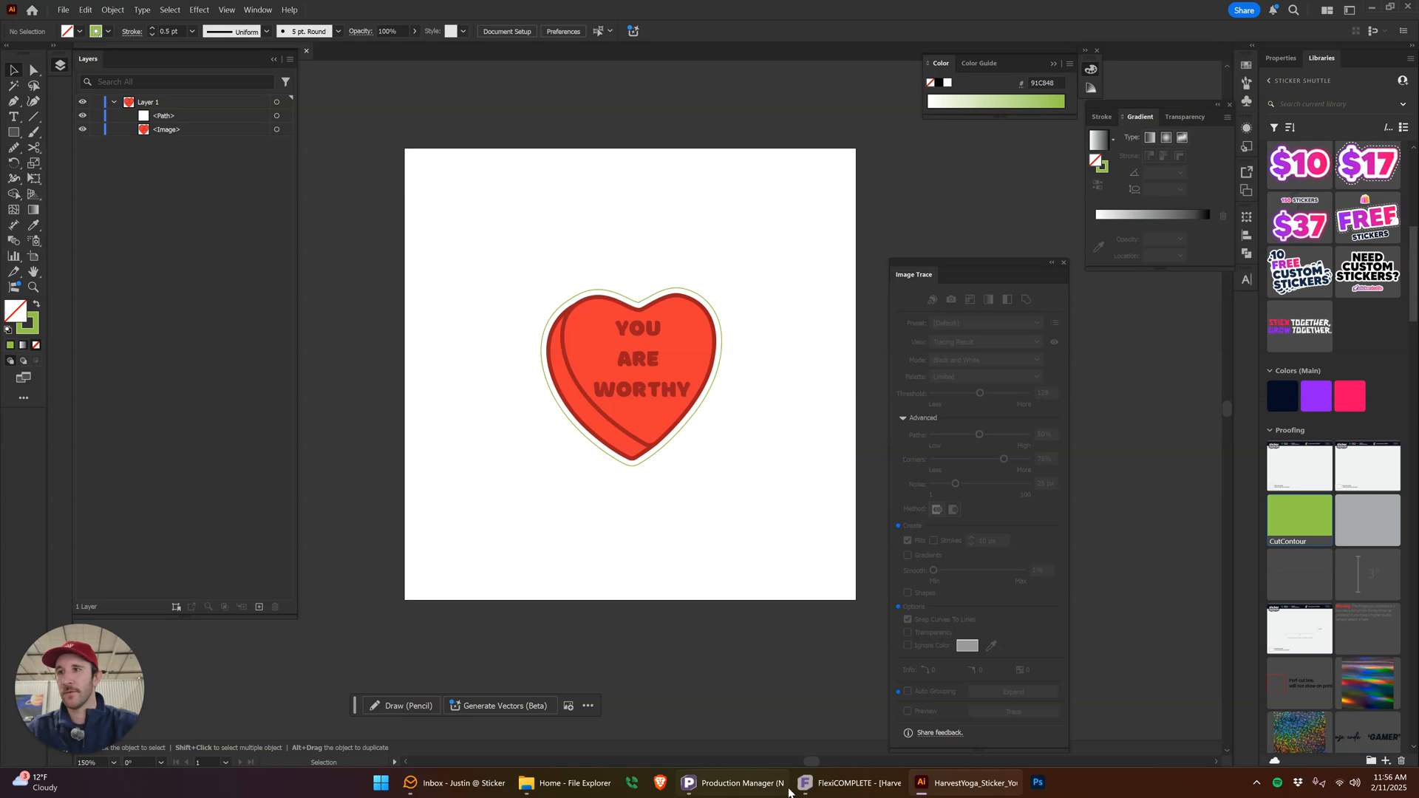
click(780, 786)
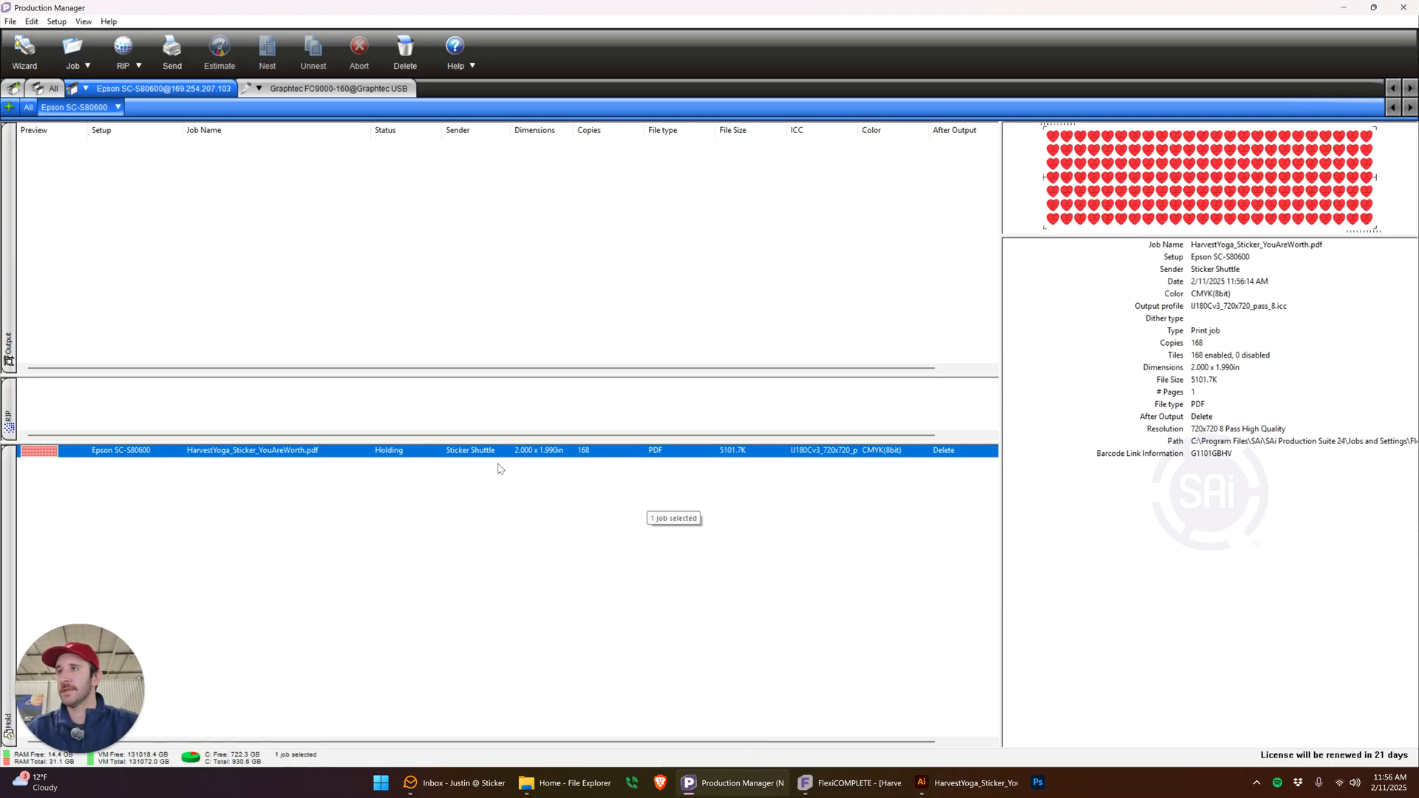
double_click(398, 453)
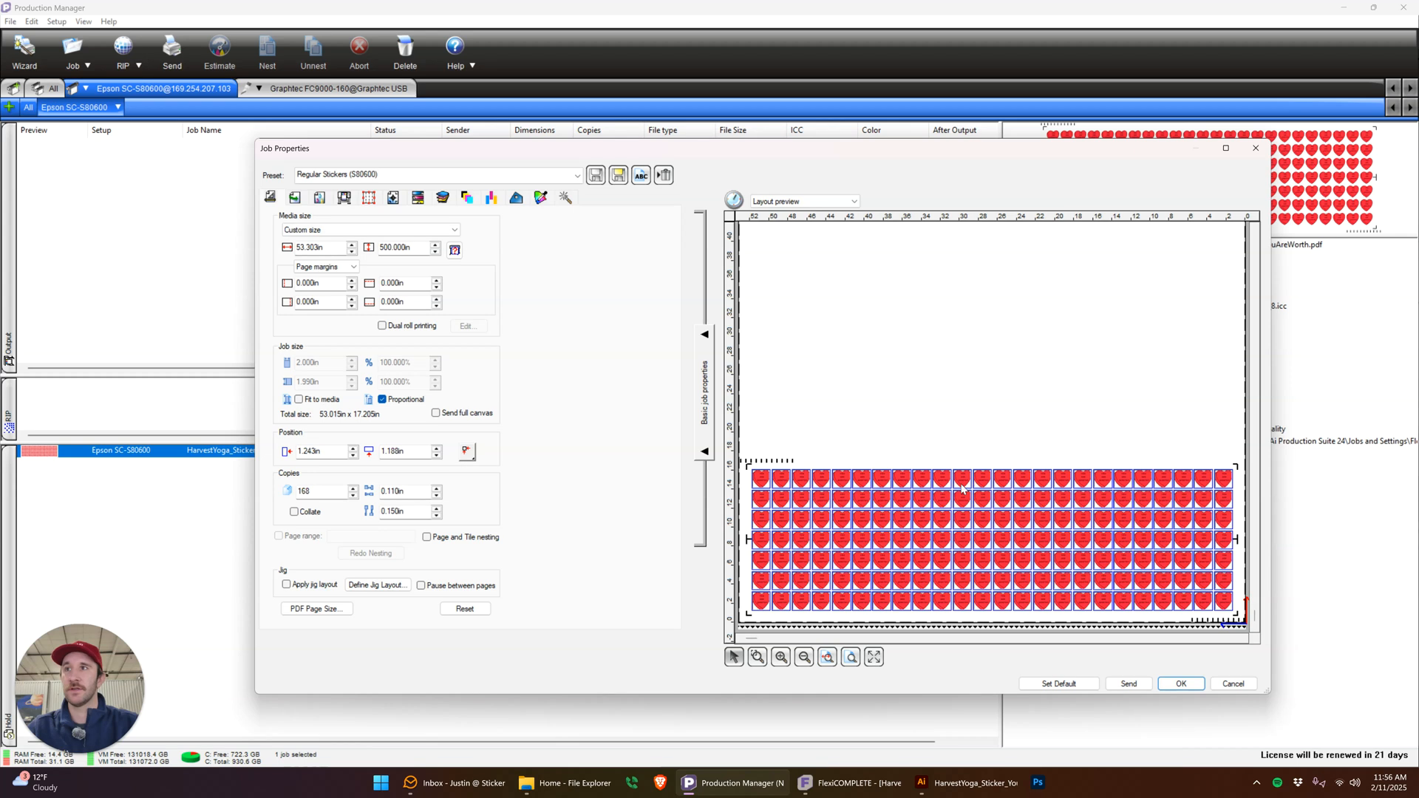
click(1234, 685)
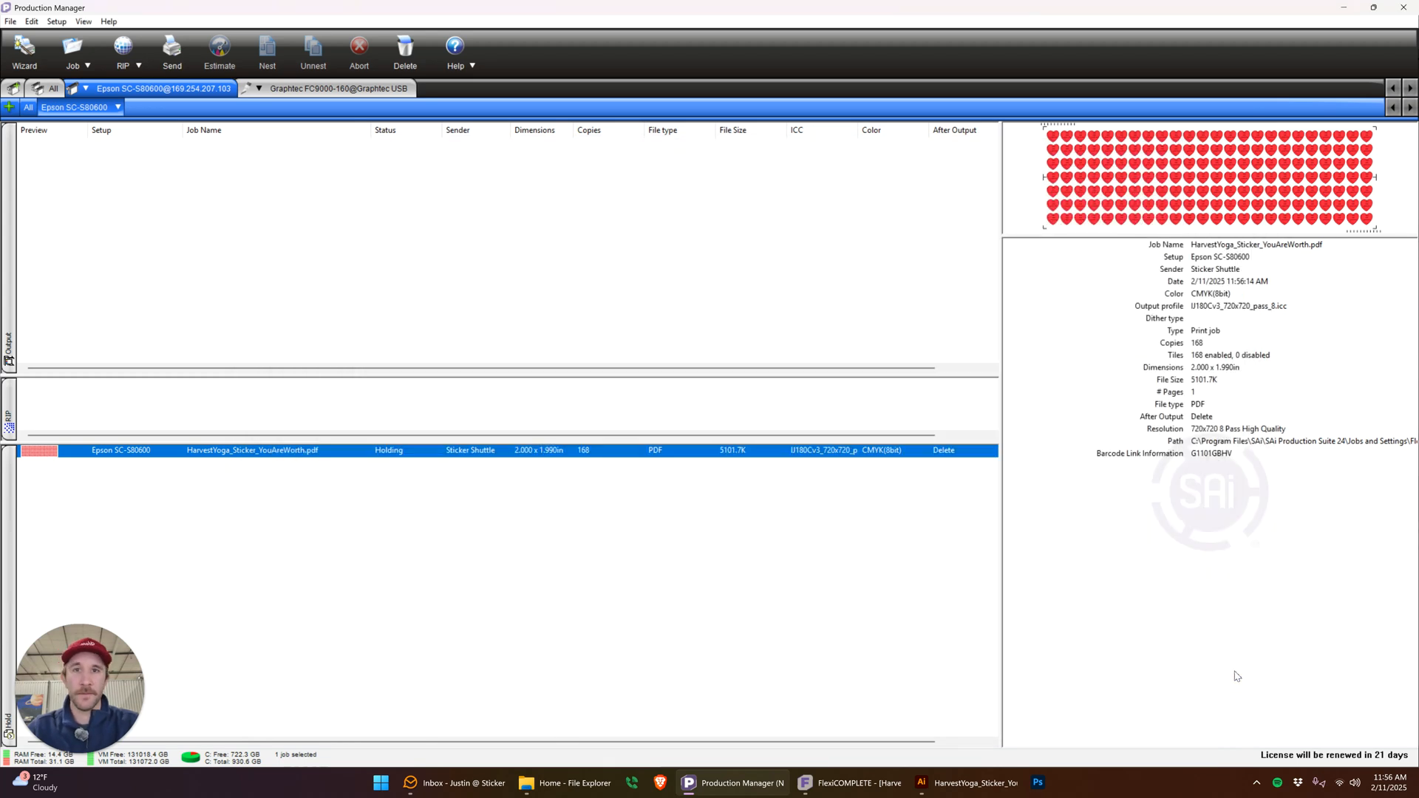